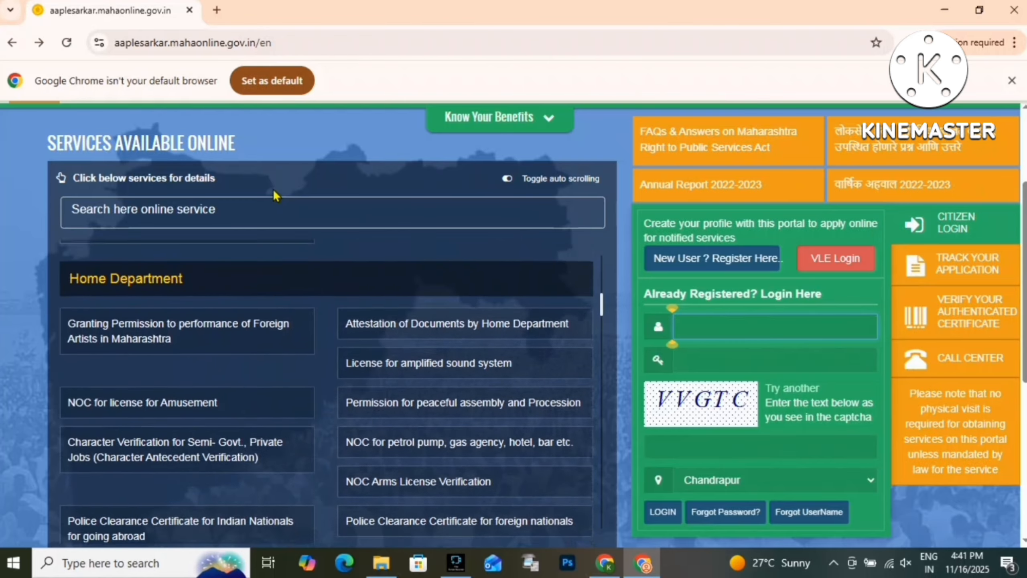
# - Look over the Aaple Sarkar portal's home page and its full web address
pyautogui.scroll(3, 279, 190)
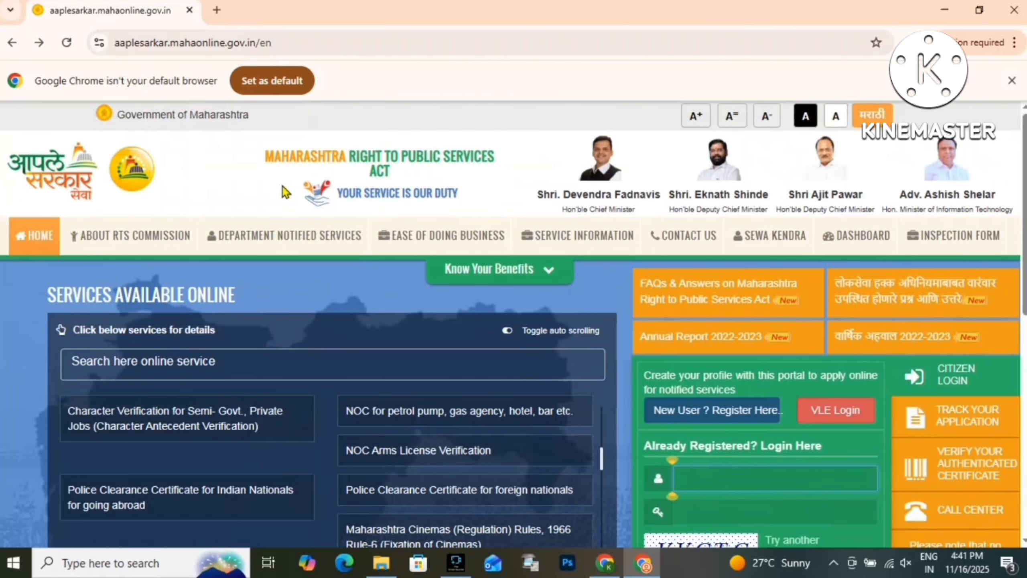
pyautogui.click(327, 43)
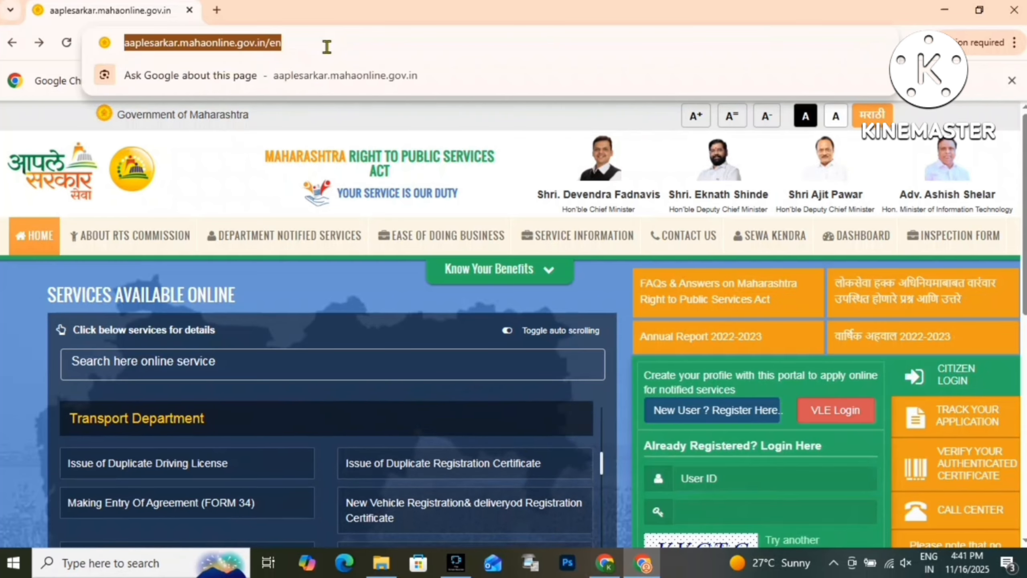
pyautogui.click(326, 44)
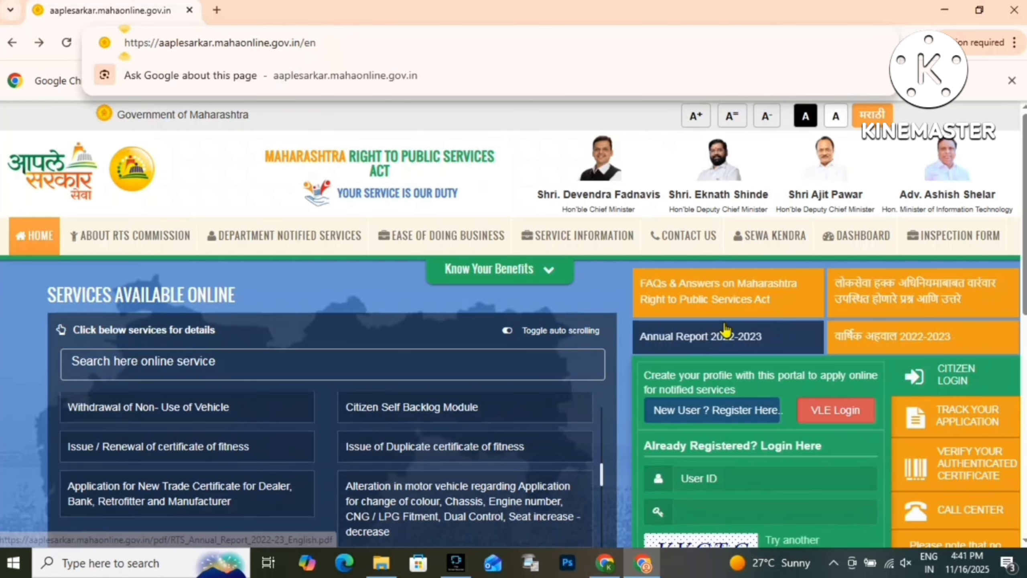
pyautogui.scroll(-3, 725, 331)
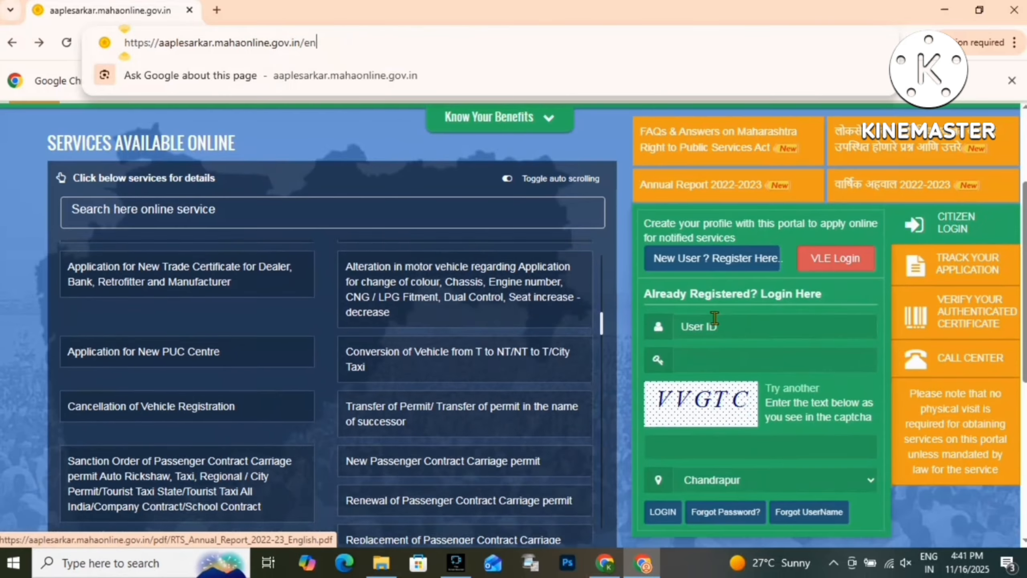
# - Examine the citizen login form's user ID and password fields and its district list
pyautogui.click(696, 325)
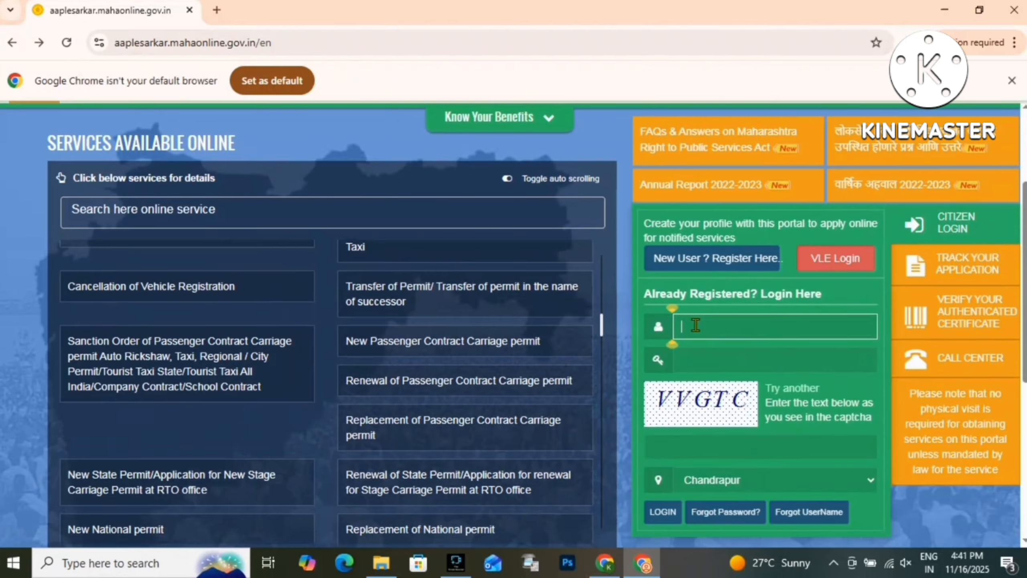
pyautogui.write('User ID')
pyautogui.click(694, 359)
pyautogui.write('••••••••')
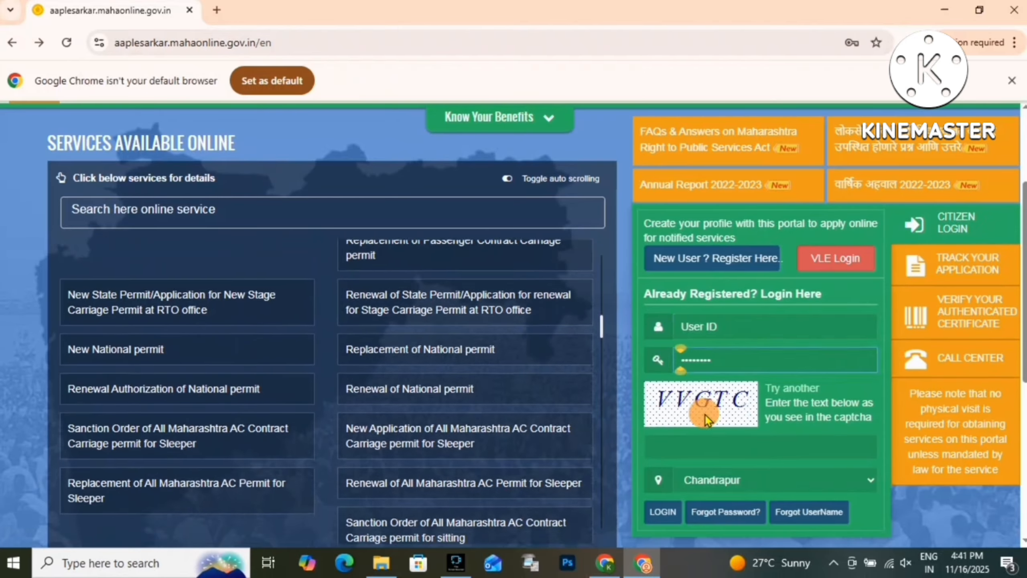
pyautogui.click(702, 479)
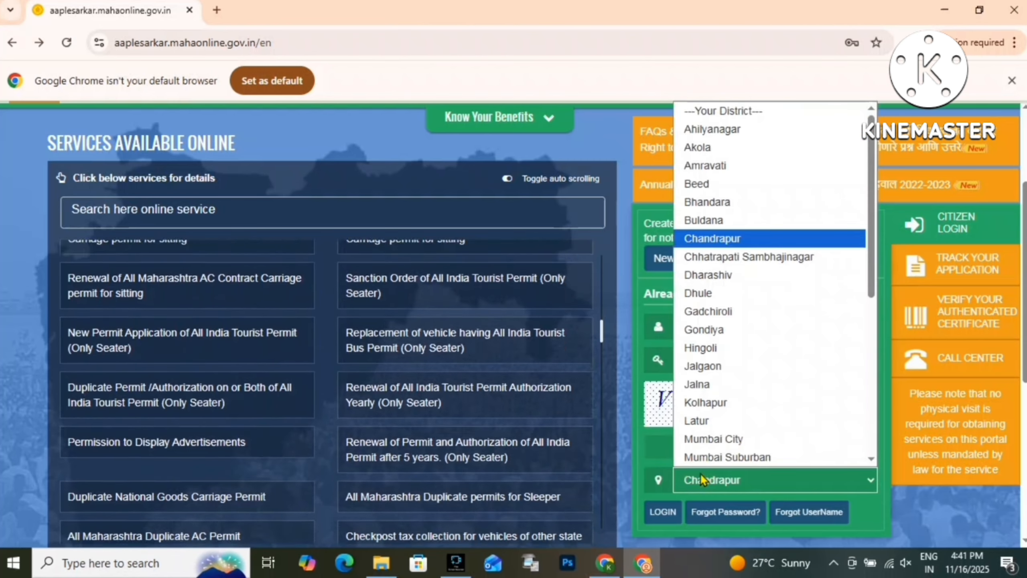
pyautogui.click(712, 480)
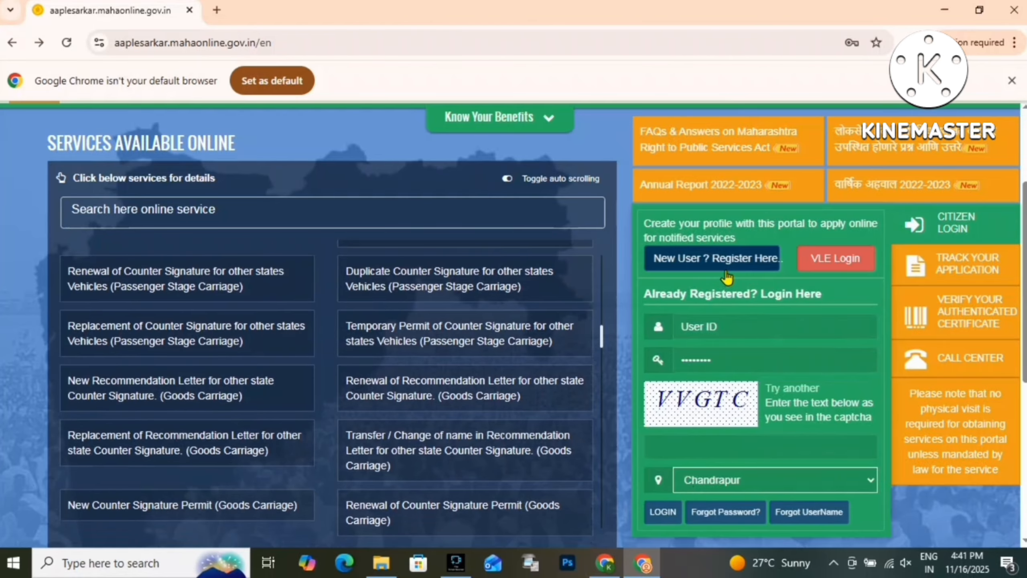
# - Open the new user registration page and choose Option 1, which verifies the mobile number using an OTP
pyautogui.click(694, 267)
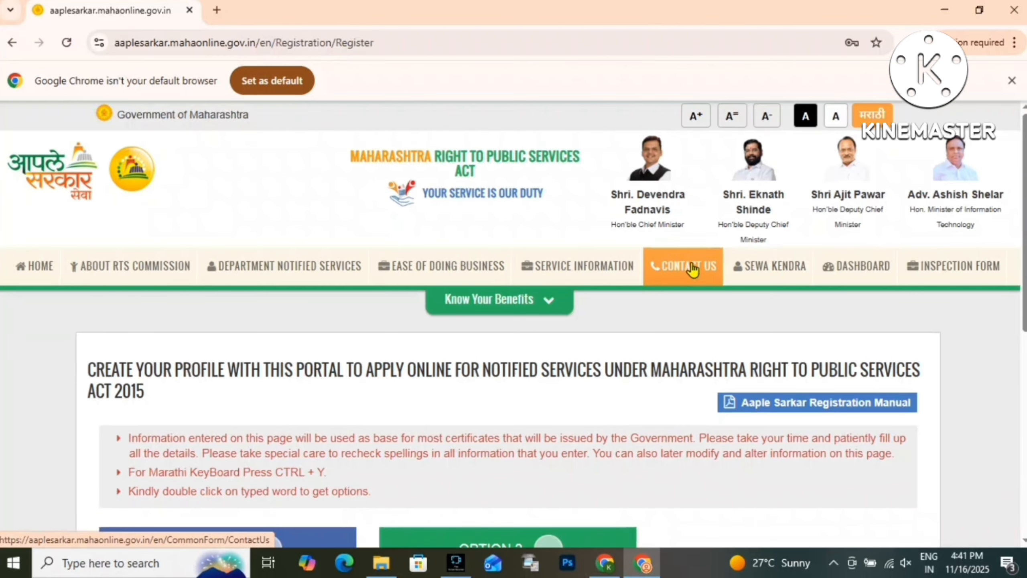
pyautogui.scroll(-6, 514, 249)
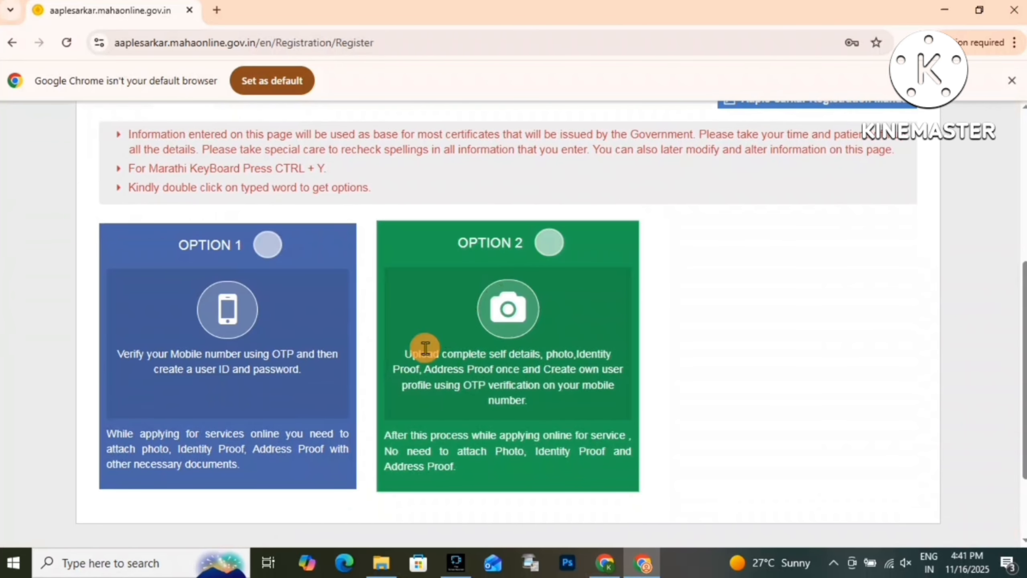
pyautogui.moveTo(427, 352); pyautogui.dragTo(536, 410)
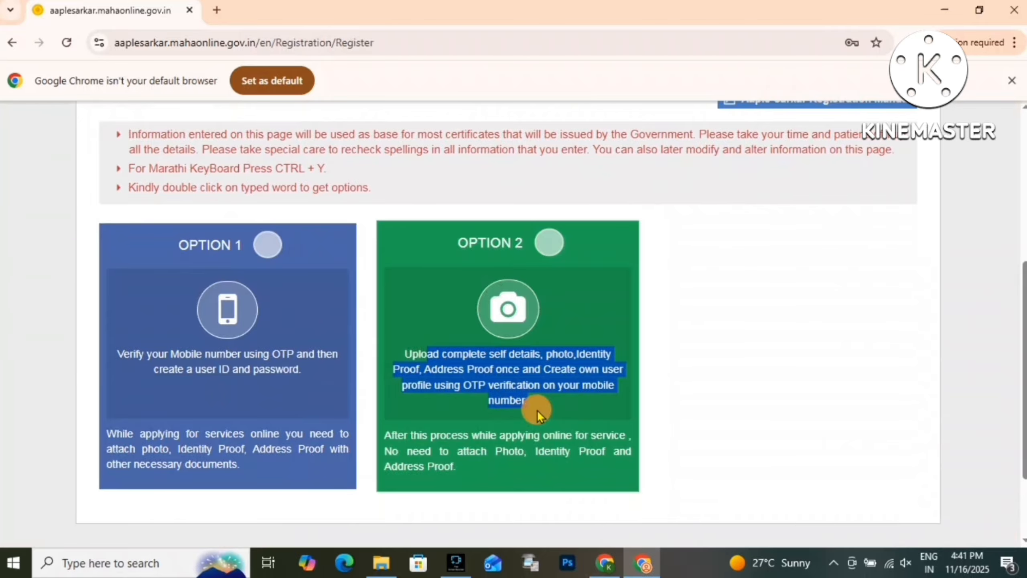
pyautogui.moveTo(119, 351); pyautogui.dragTo(302, 386)
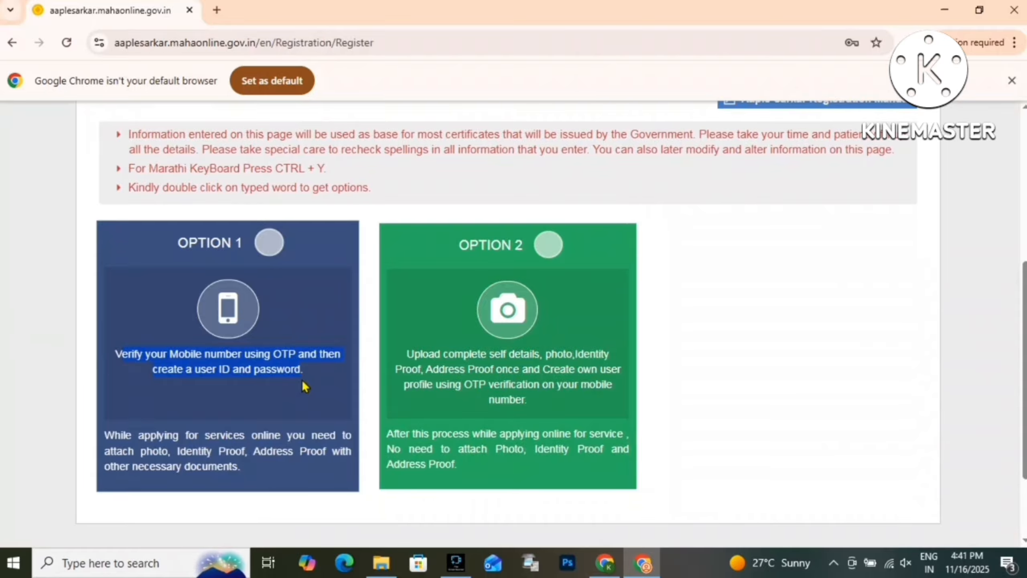
pyautogui.click(269, 245)
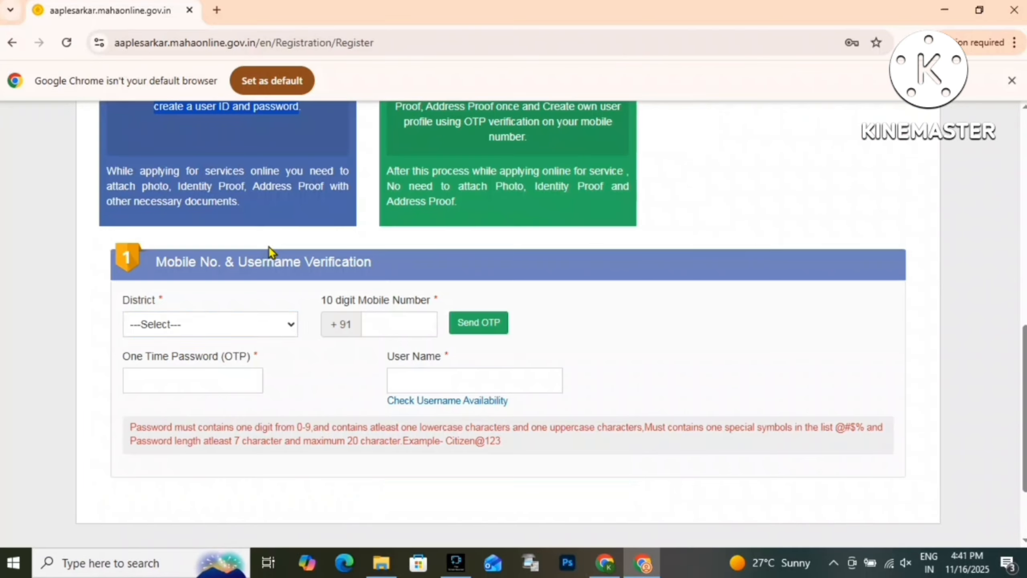
# - Select Chandrapur as the district in the Mobile No. & Username Verification section
pyautogui.scroll(-2, 274, 272)
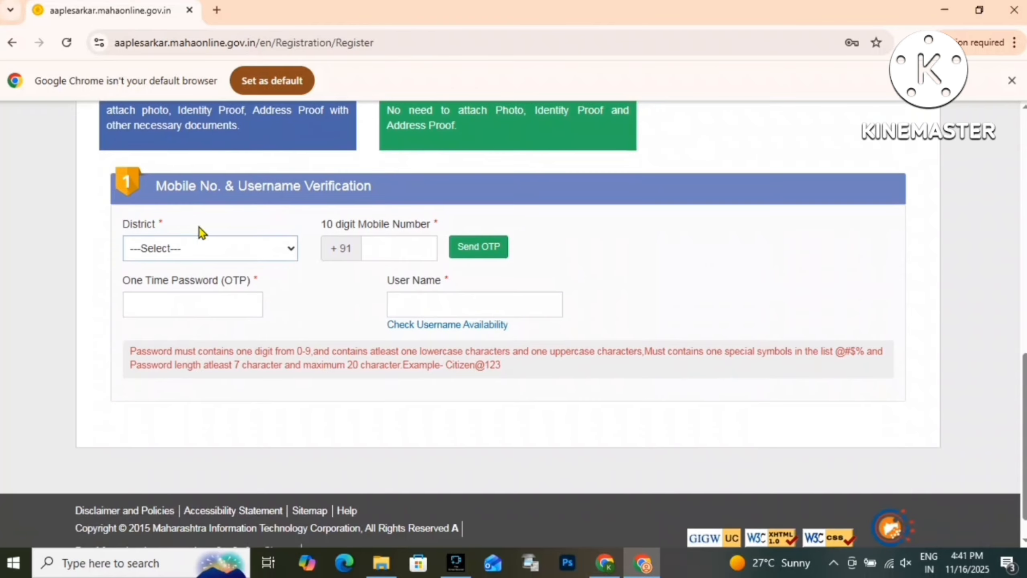
pyautogui.moveTo(175, 187); pyautogui.dragTo(384, 187)
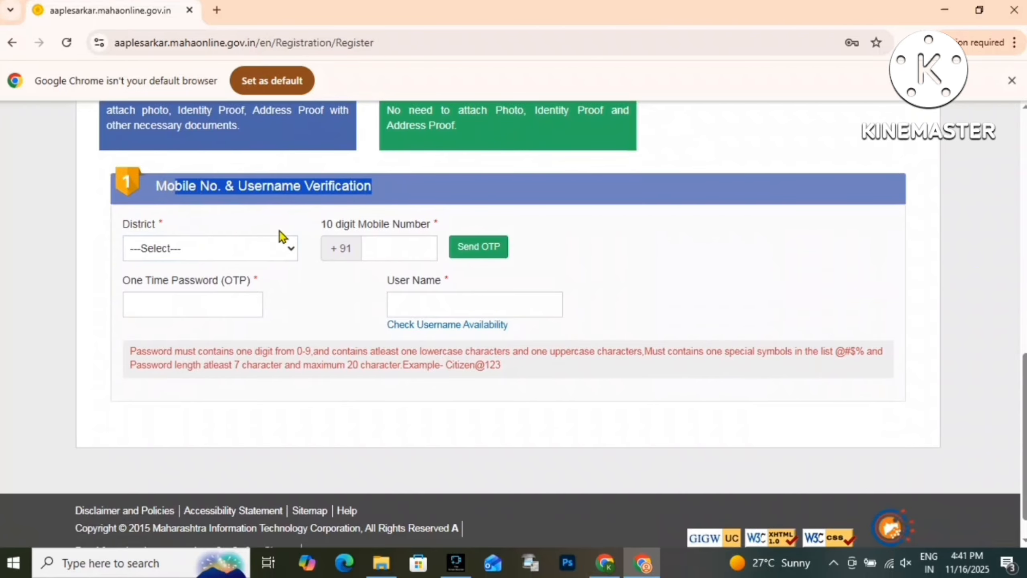
pyautogui.moveTo(131, 230); pyautogui.dragTo(178, 257)
pyautogui.click(177, 257)
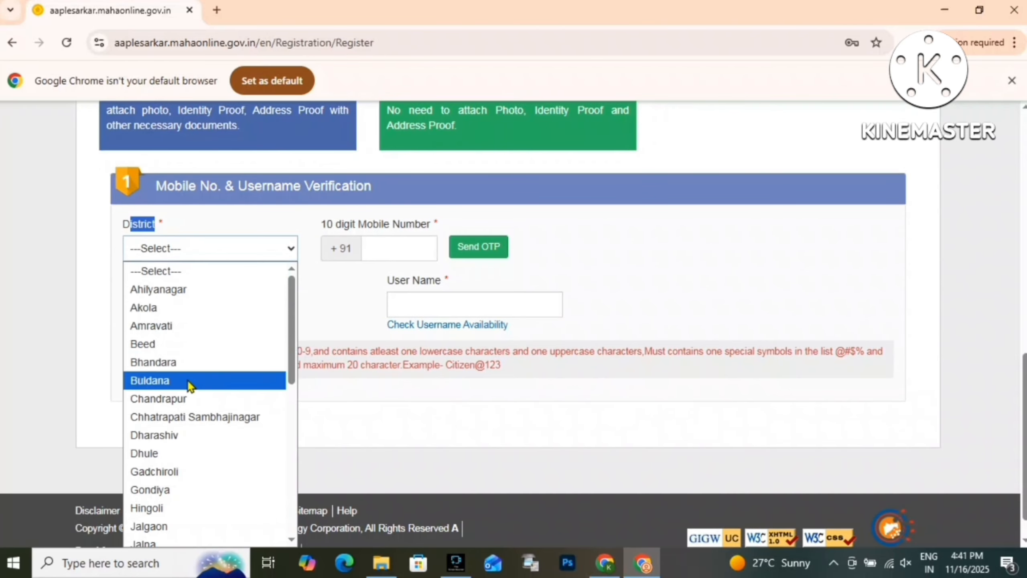
pyautogui.click(215, 398)
# - Enter the 10-digit mobile number, request the OTP and dismiss the alert
pyautogui.moveTo(350, 224); pyautogui.dragTo(422, 230)
pyautogui.click(391, 248)
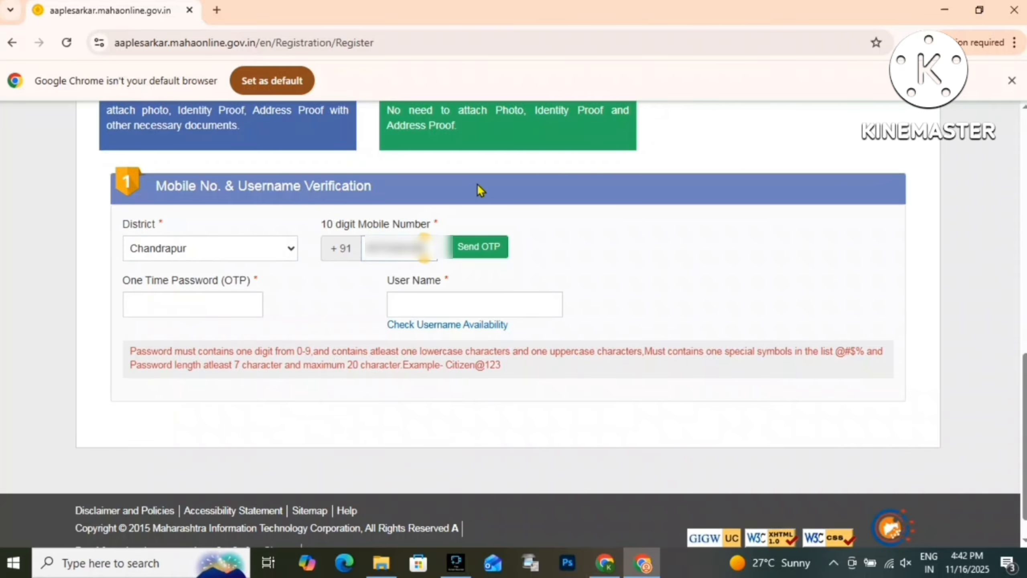
pyautogui.click(485, 251)
pyautogui.moveTo(277, 302); pyautogui.dragTo(615, 344)
pyautogui.click(509, 371)
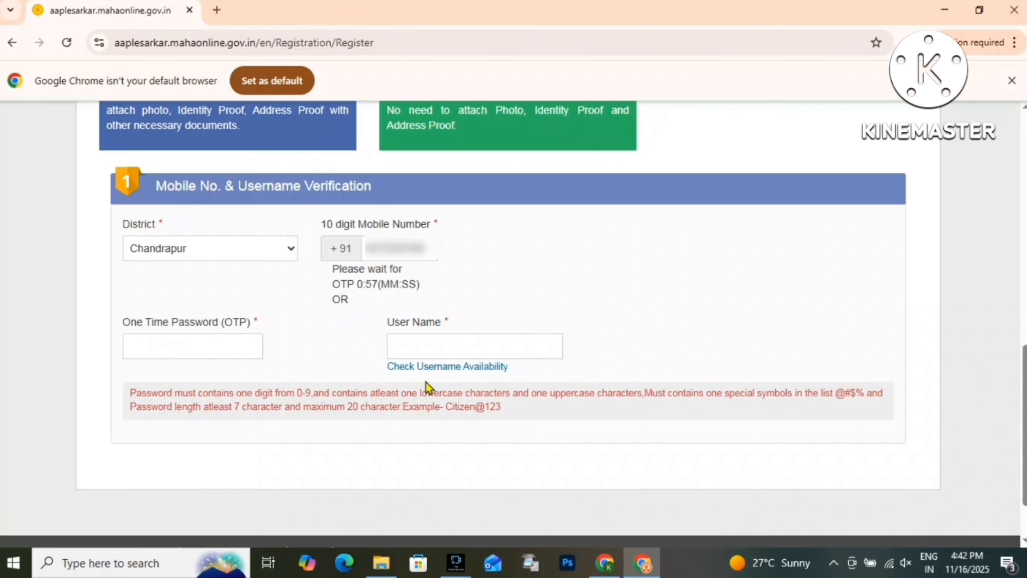
# - Enter the received code in the One Time Password (OTP) field
pyautogui.click(134, 330)
pyautogui.moveTo(134, 329); pyautogui.dragTo(220, 329)
pyautogui.click(184, 342)
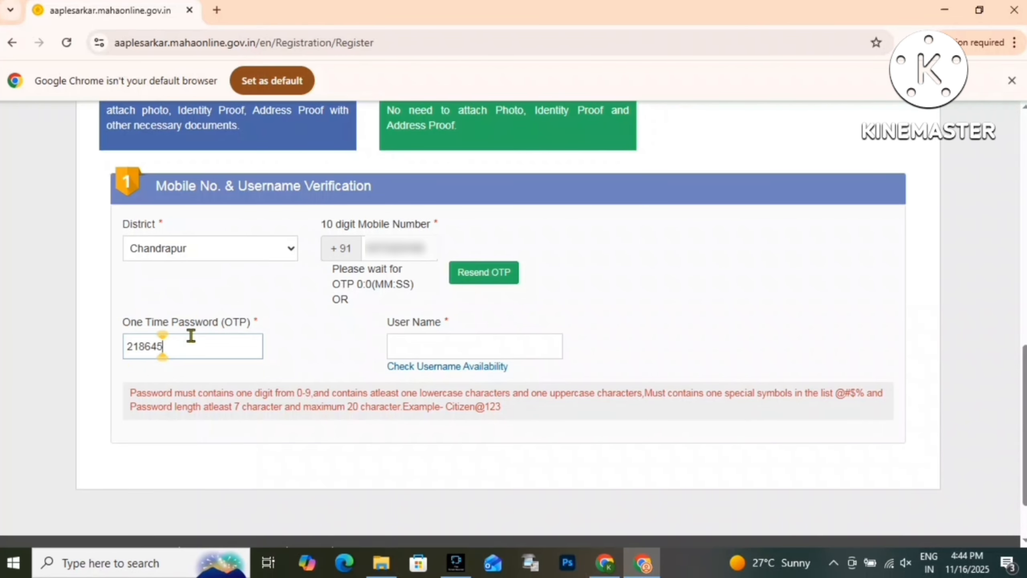
# - Fill in the chosen username for the new account
pyautogui.click(500, 344)
pyautogui.moveTo(391, 331); pyautogui.dragTo(468, 333)
pyautogui.click(414, 348)
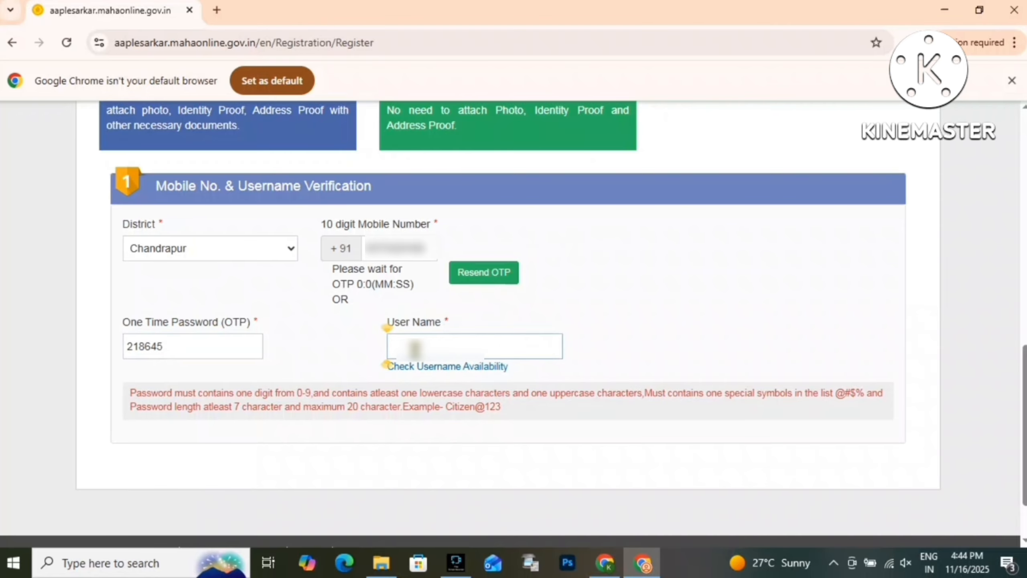
pyautogui.write('3')
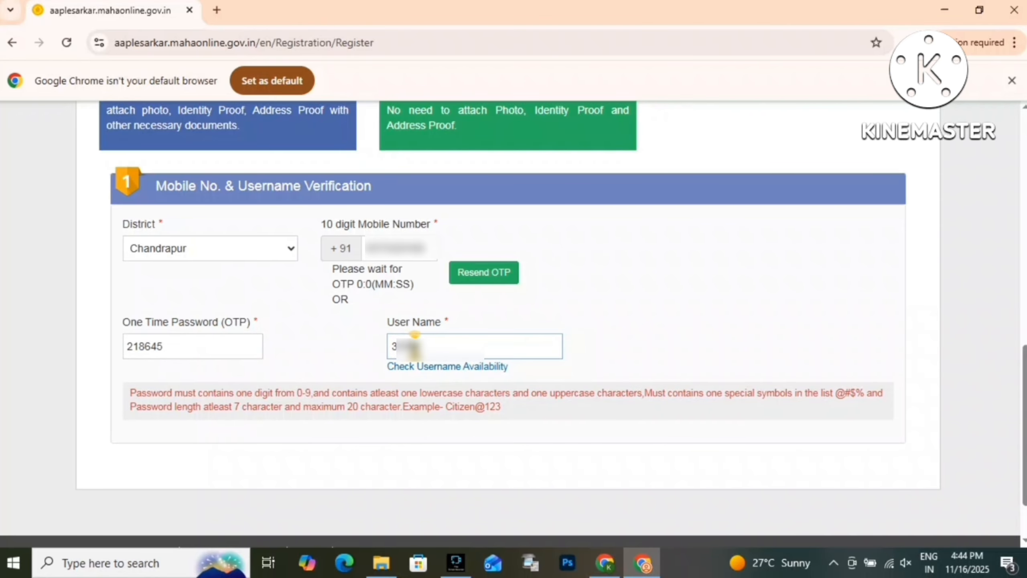
pyautogui.write('*******')
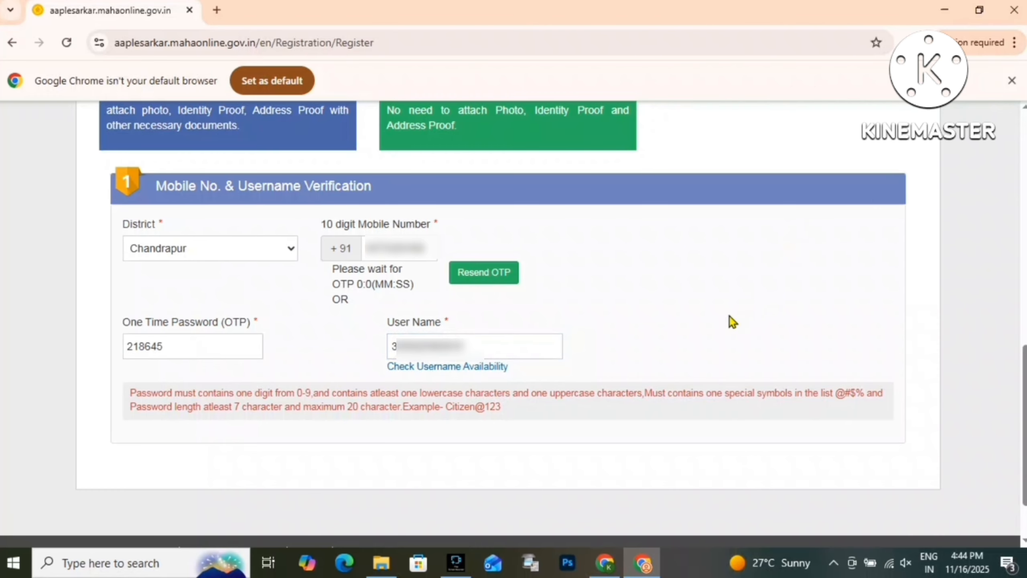
# - Check the availability of the entered username and dismiss the alert
pyautogui.moveTo(385, 367); pyautogui.dragTo(464, 368)
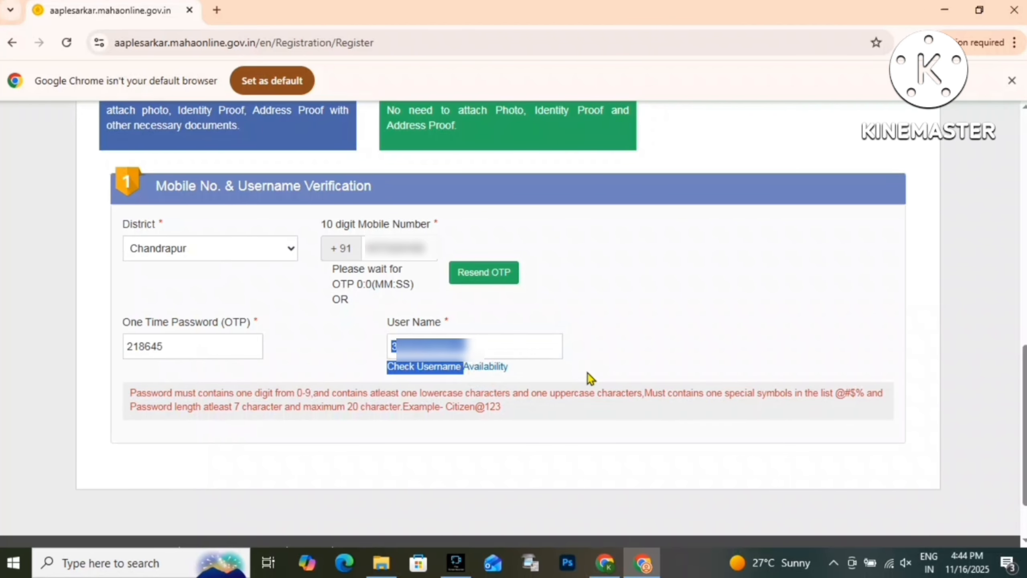
pyautogui.click(486, 367)
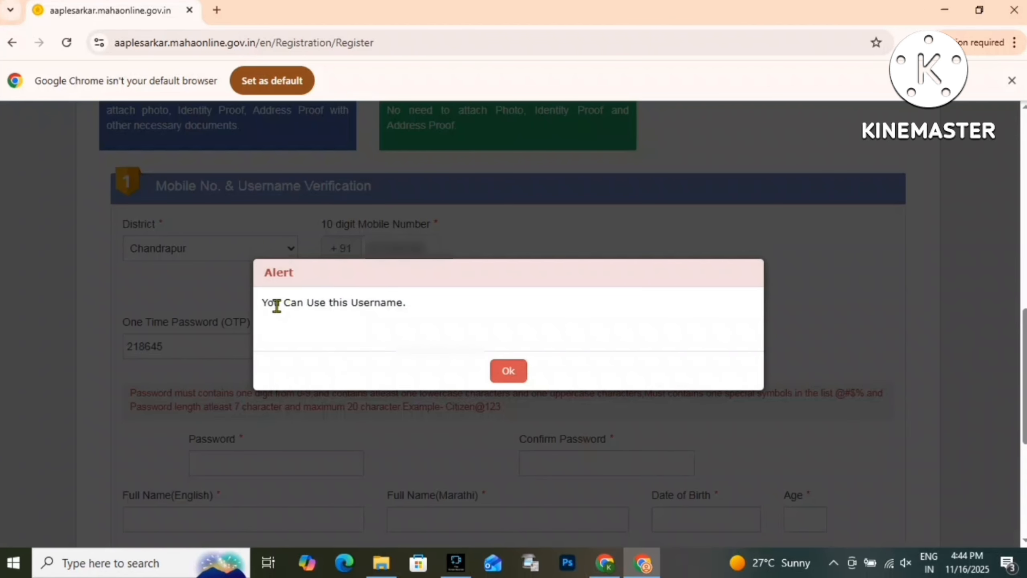
pyautogui.moveTo(270, 307); pyautogui.dragTo(462, 335)
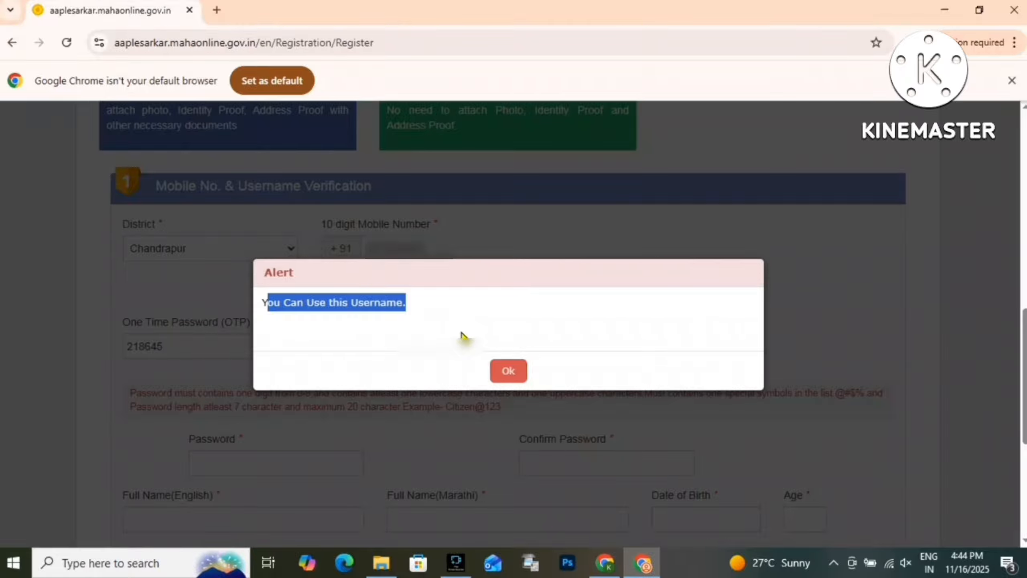
pyautogui.click(509, 369)
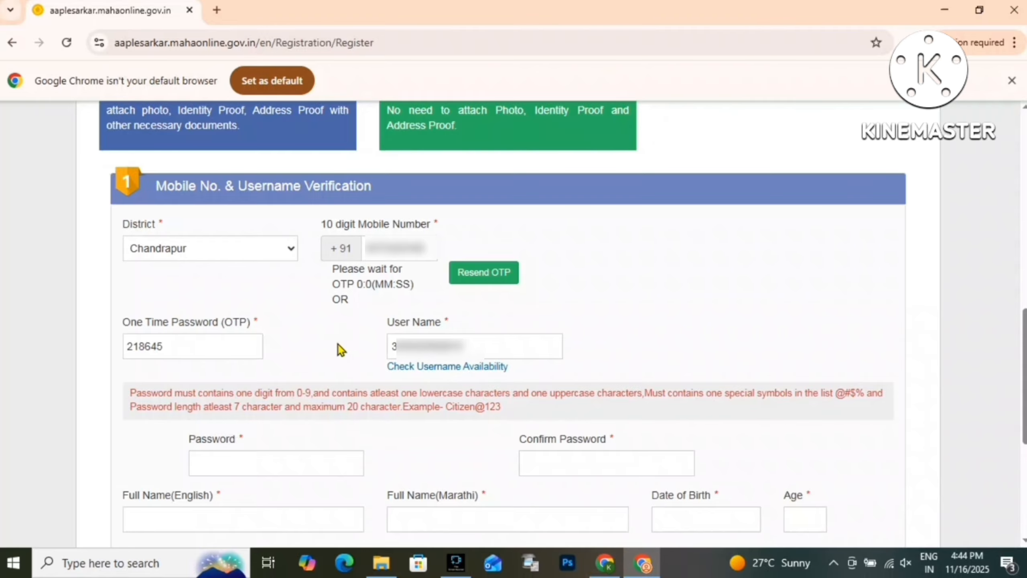
# - Read the password rules on digits, letter case, special symbols and length above the password fields
pyautogui.scroll(-5, 375, 303)
pyautogui.click(109, 202)
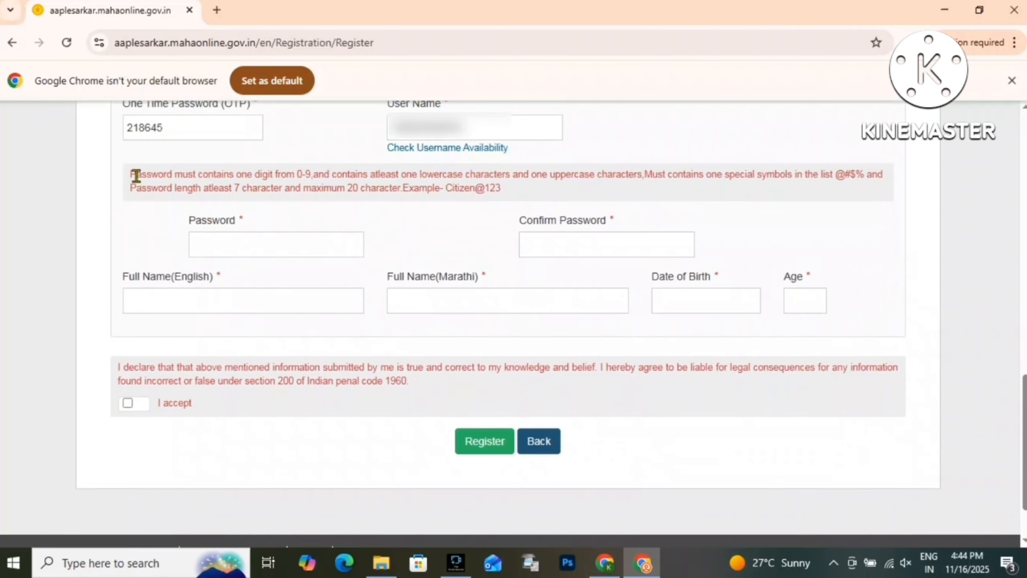
pyautogui.moveTo(218, 188); pyautogui.dragTo(536, 195)
pyautogui.click(535, 195)
pyautogui.moveTo(151, 170); pyautogui.dragTo(514, 190)
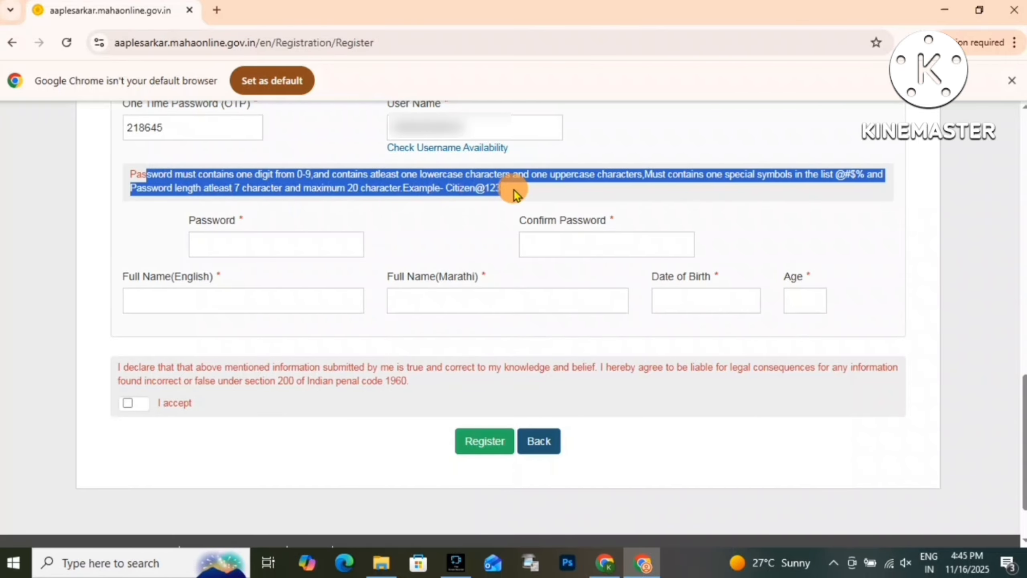
pyautogui.click(472, 212)
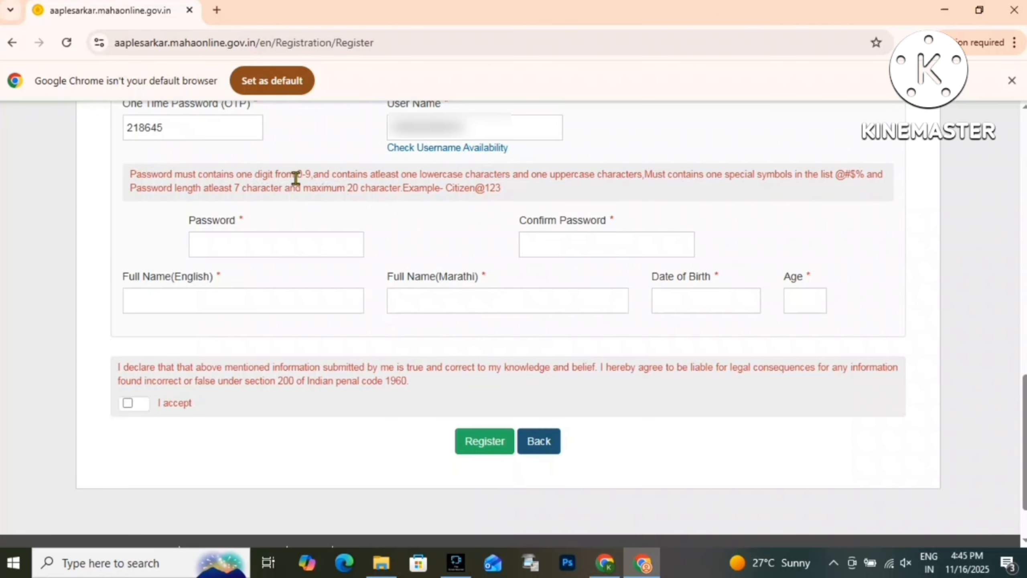
pyautogui.moveTo(296, 176); pyautogui.dragTo(444, 183)
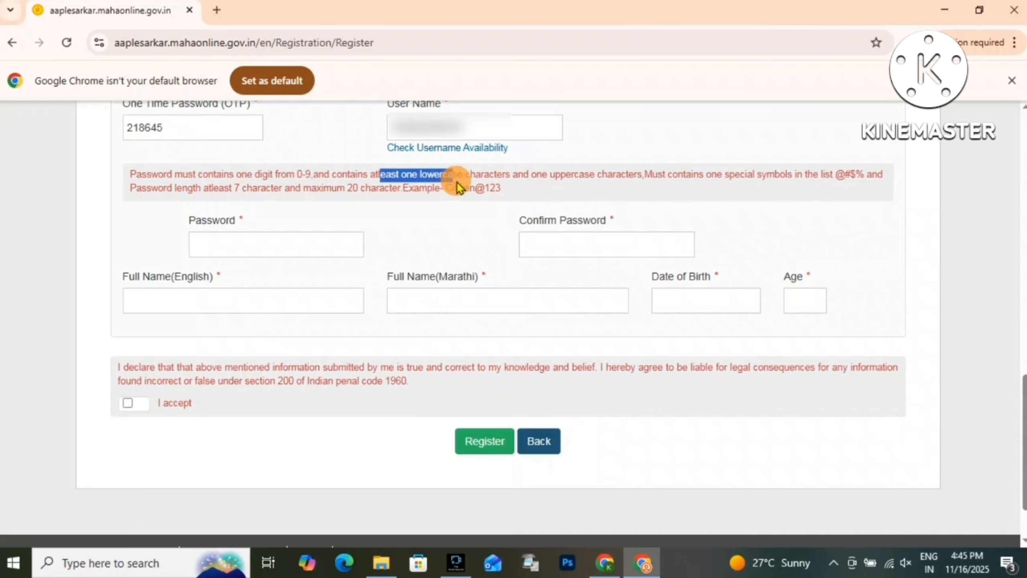
pyautogui.moveTo(561, 177); pyautogui.dragTo(647, 178)
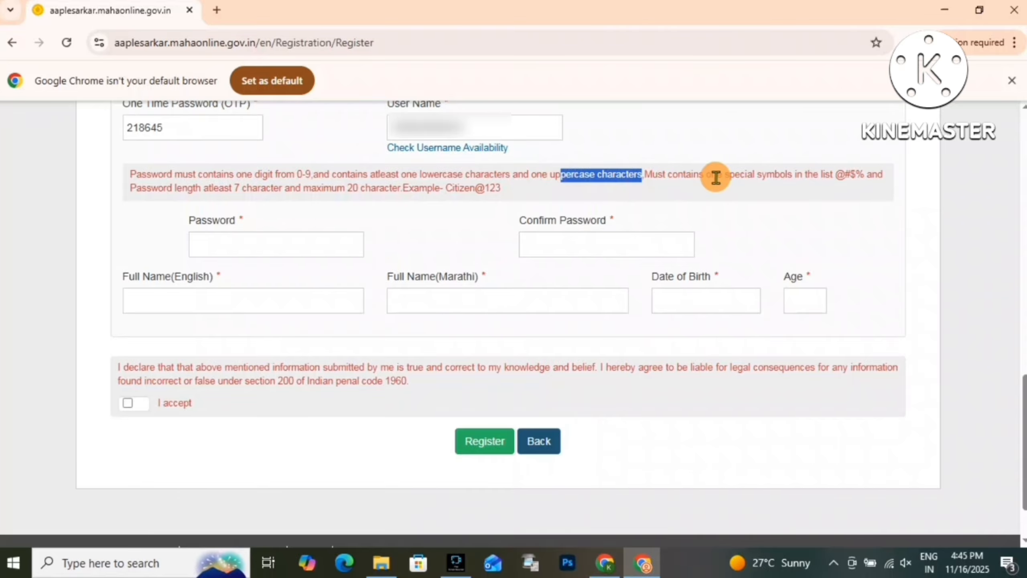
pyautogui.moveTo(717, 177); pyautogui.dragTo(863, 178)
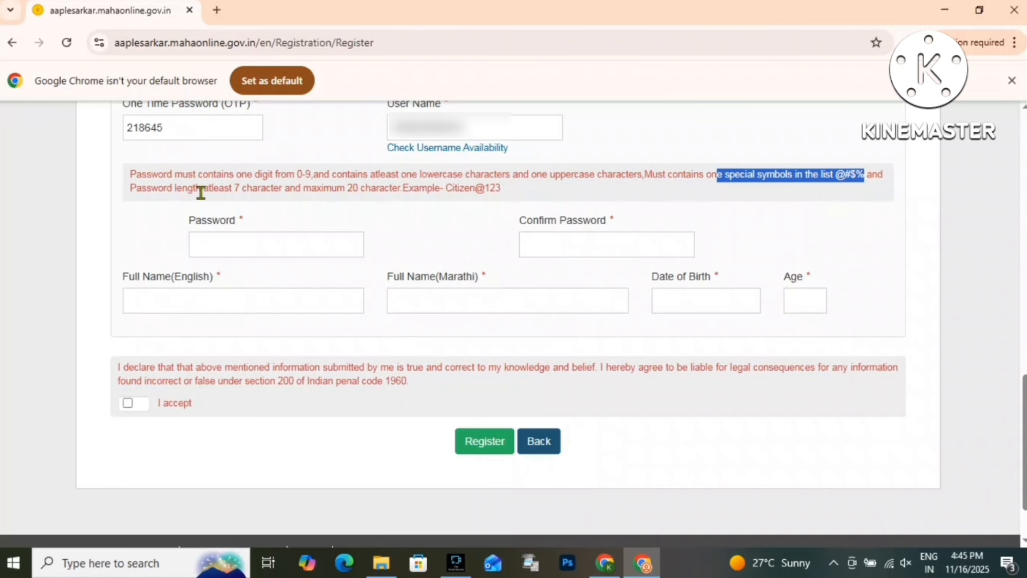
pyautogui.moveTo(142, 188); pyautogui.dragTo(502, 188)
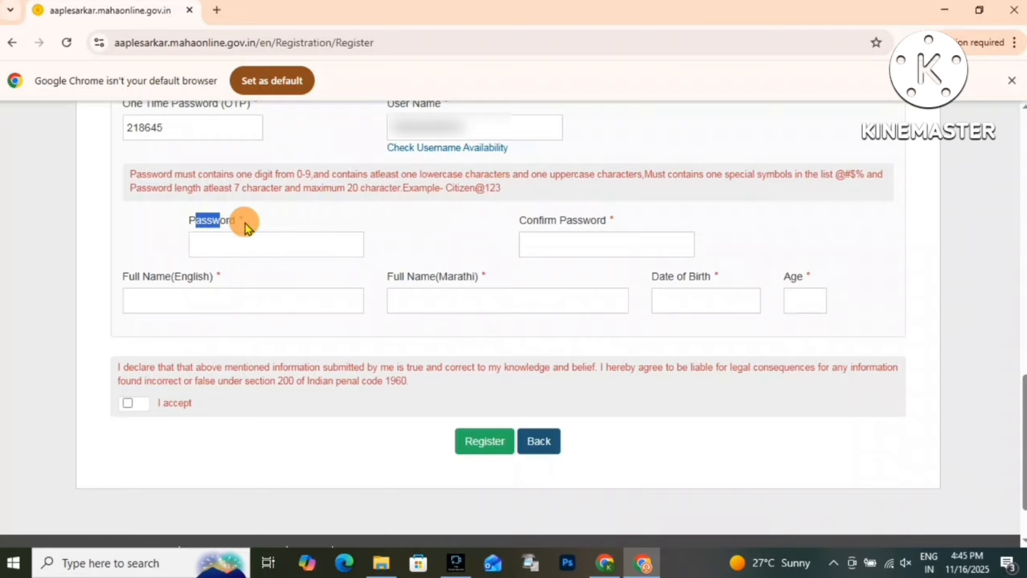
# - Paste the account password into both the Password and Confirm Password fields
pyautogui.click(216, 242)
pyautogui.hotkey('ctrl', 'v')
pyautogui.moveTo(519, 221); pyautogui.dragTo(594, 229)
pyautogui.click(571, 245)
pyautogui.hotkey('ctrl', 'v')
pyautogui.click(440, 239)
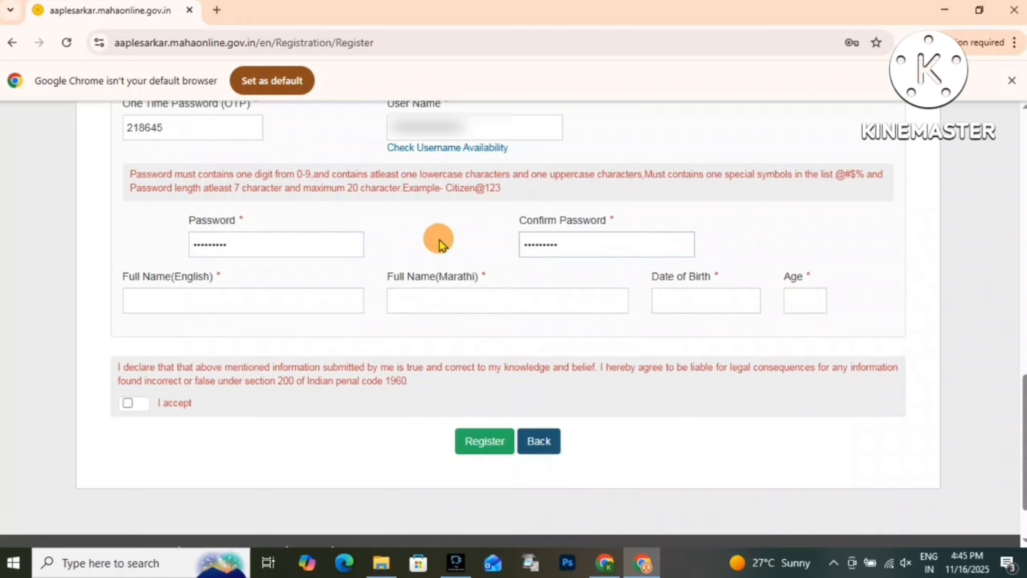
# - Fill in the applicant's full name in both the English and Marathi name fields
pyautogui.moveTo(127, 275); pyautogui.dragTo(176, 301)
pyautogui.click(171, 303)
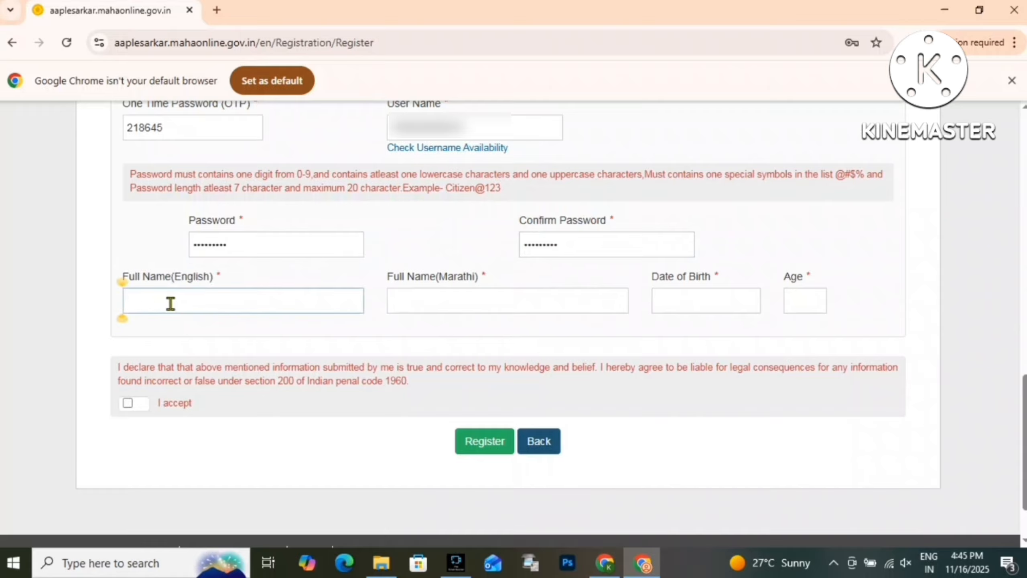
pyautogui.hotkey('ctrl', 'v')
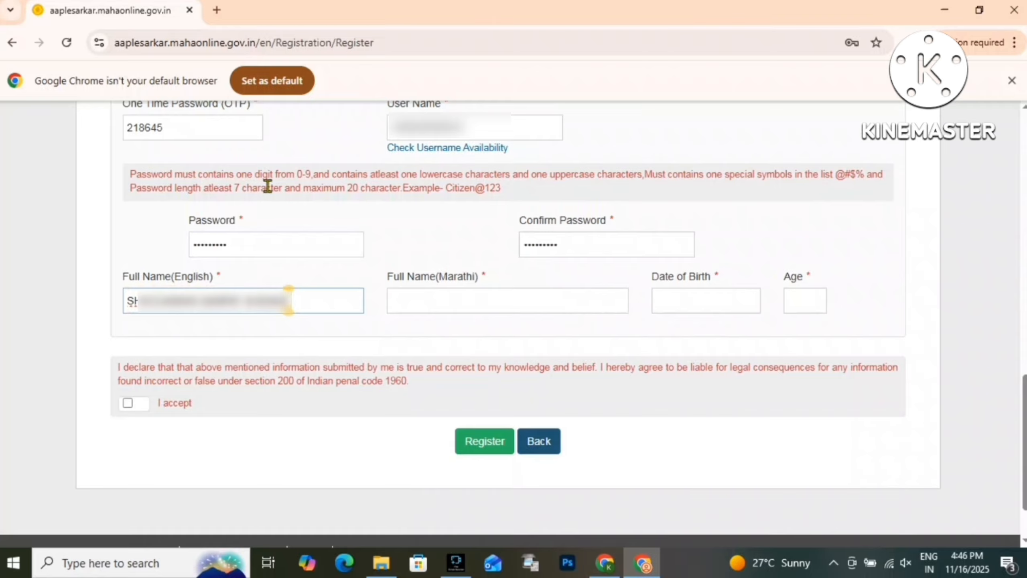
pyautogui.click(390, 294)
pyautogui.hotkey('ctrl', 'v')
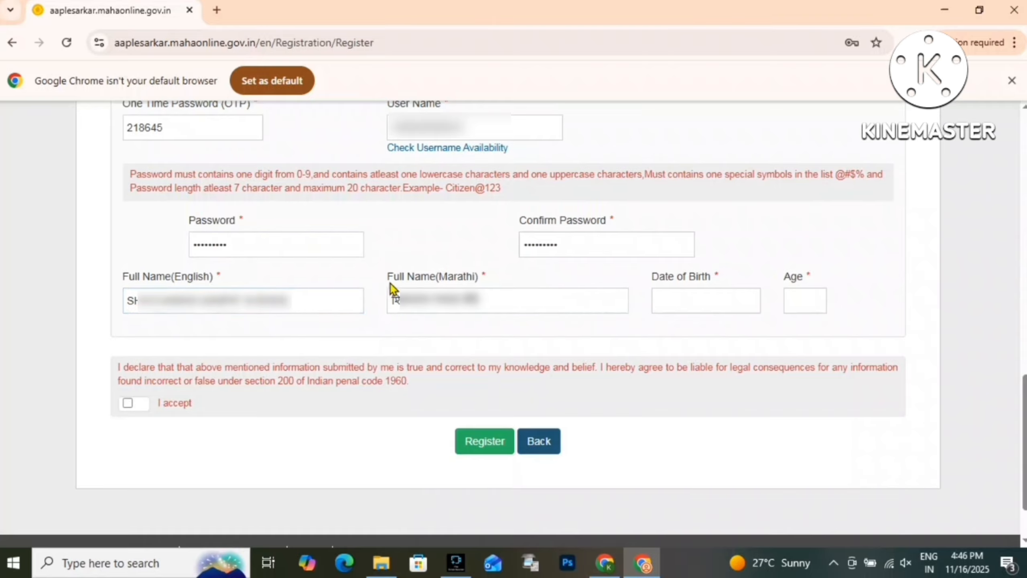
pyautogui.moveTo(394, 278); pyautogui.dragTo(471, 282)
pyautogui.click(470, 281)
# - Set the applicant's date of birth using the calendar
pyautogui.moveTo(663, 280); pyautogui.dragTo(730, 280)
pyautogui.click(702, 299)
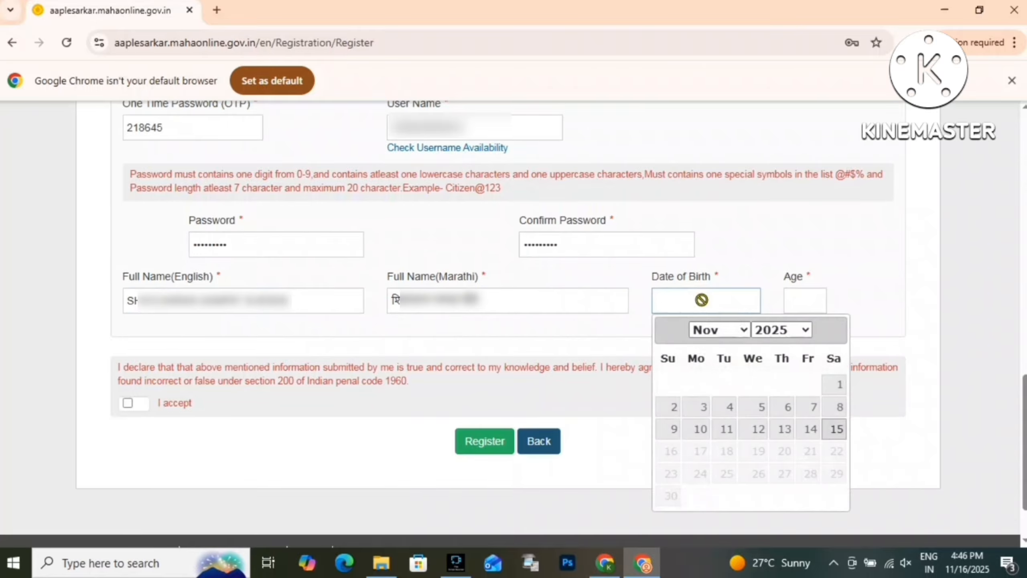
pyautogui.click(834, 430)
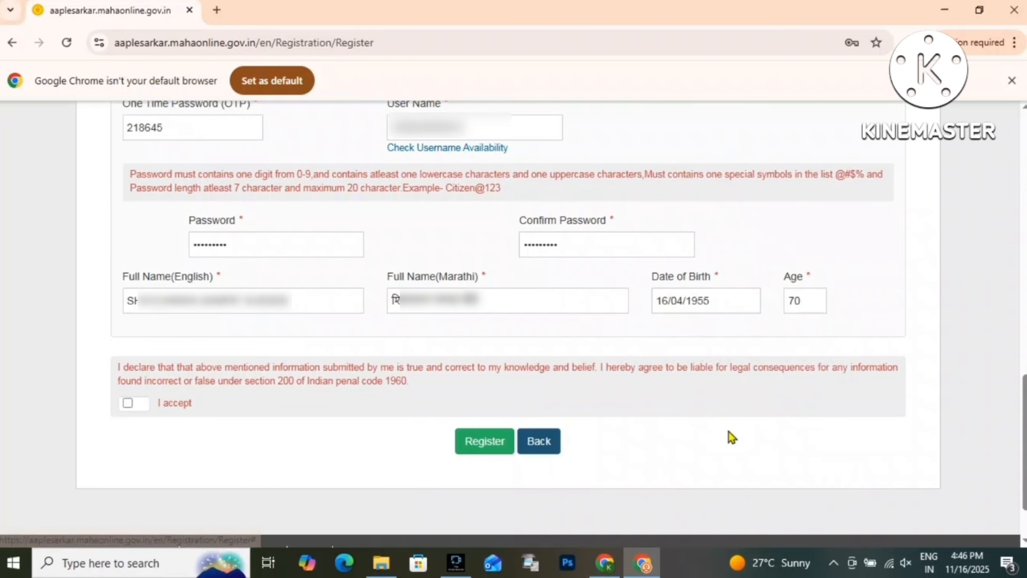
pyautogui.moveTo(789, 278); pyautogui.dragTo(817, 278)
pyautogui.click(747, 382)
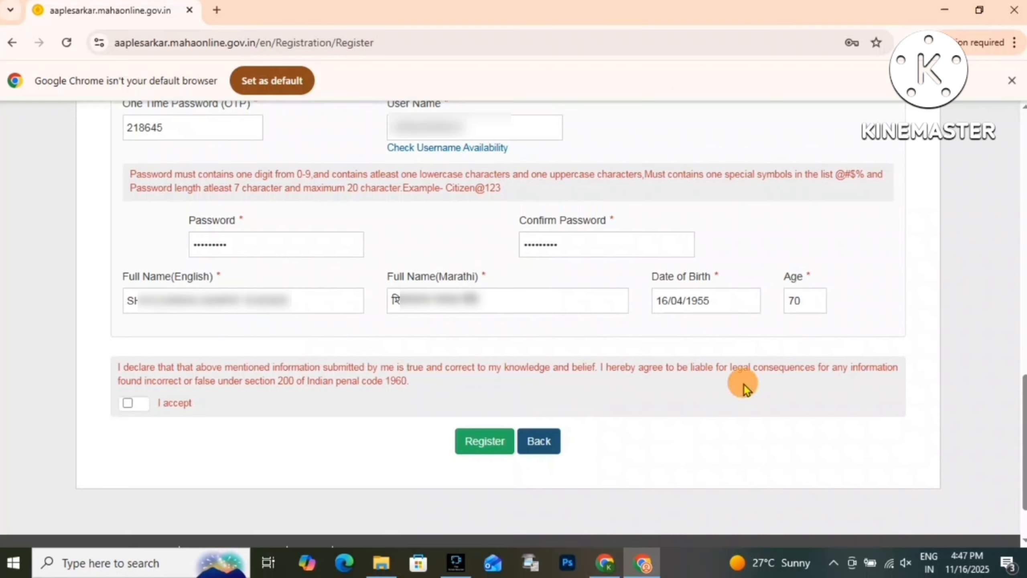
# - Accept the declaration about the submitted information and submit the registration
pyautogui.moveTo(125, 368); pyautogui.dragTo(204, 403)
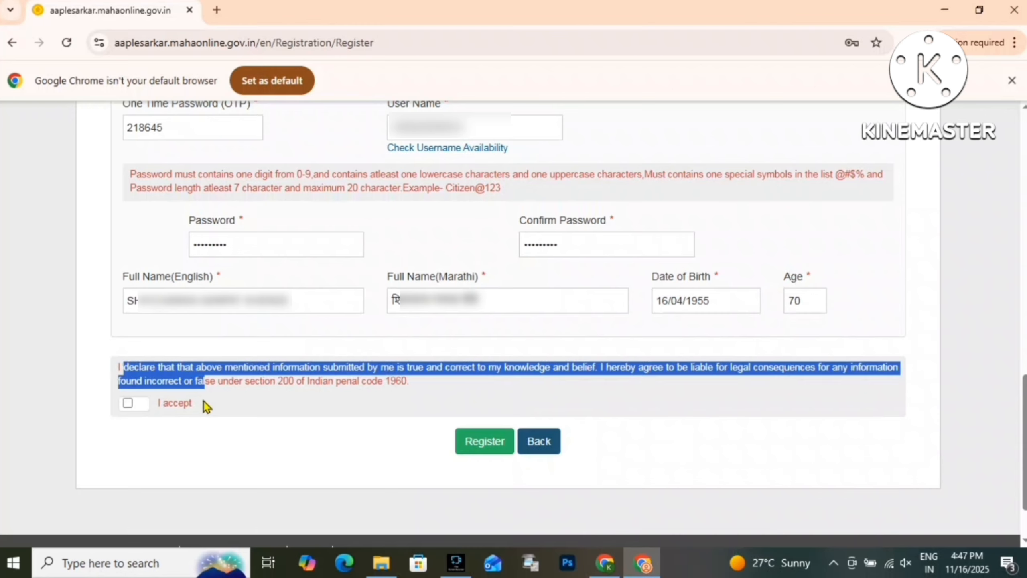
pyautogui.click(204, 401)
pyautogui.click(129, 404)
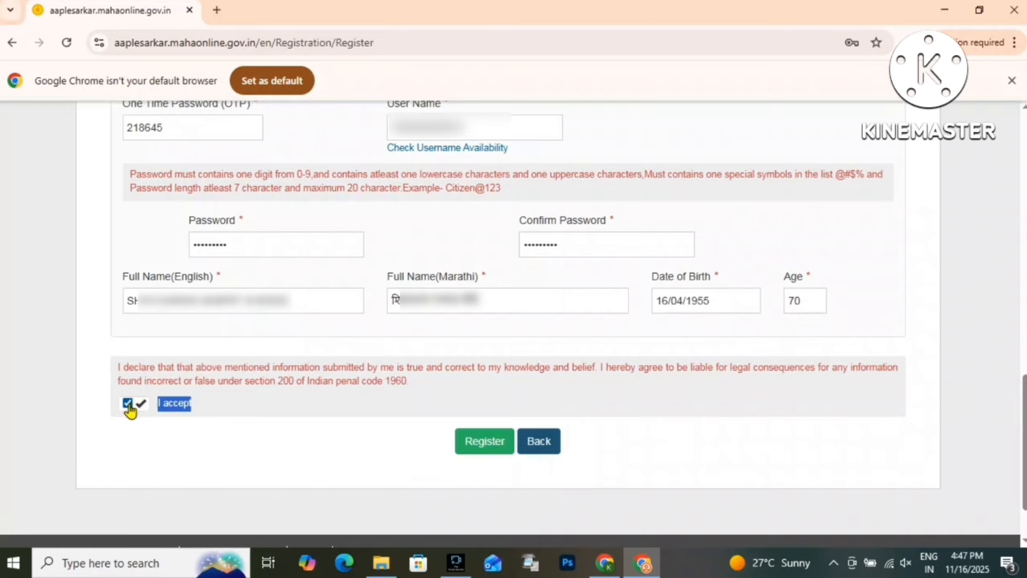
pyautogui.click(487, 449)
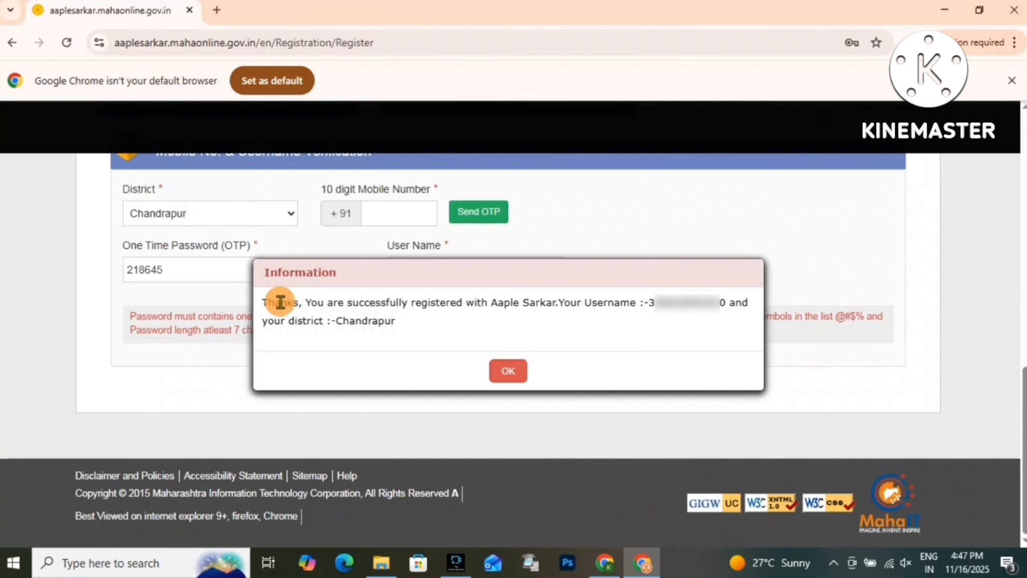
# - Read the registration message with the username and district, and close it
pyautogui.moveTo(281, 302); pyautogui.dragTo(373, 335)
pyautogui.click(275, 359)
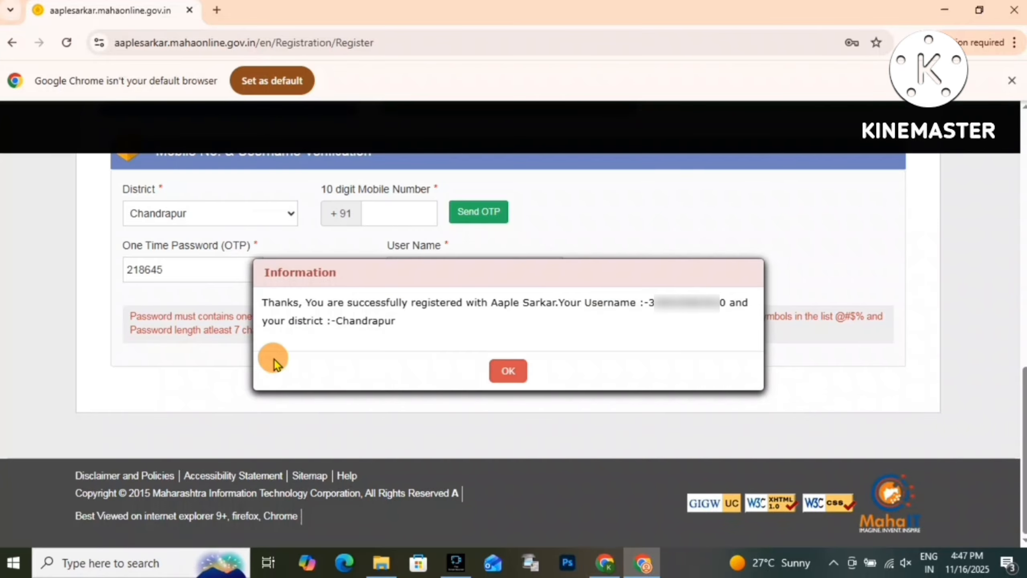
pyautogui.click(522, 382)
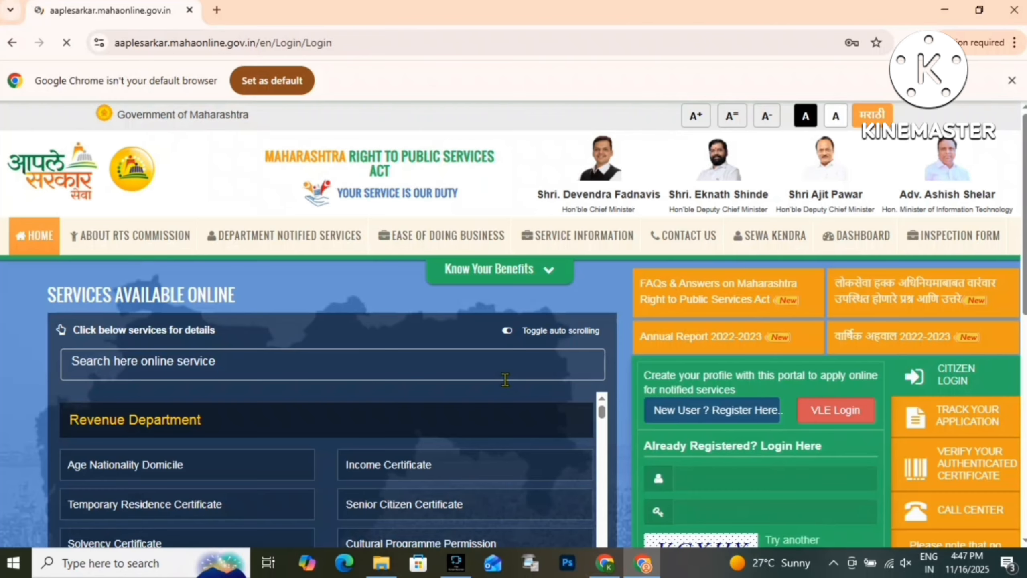
# - Enter the new account's username and password in the citizen login form
pyautogui.scroll(-5, 440, 356)
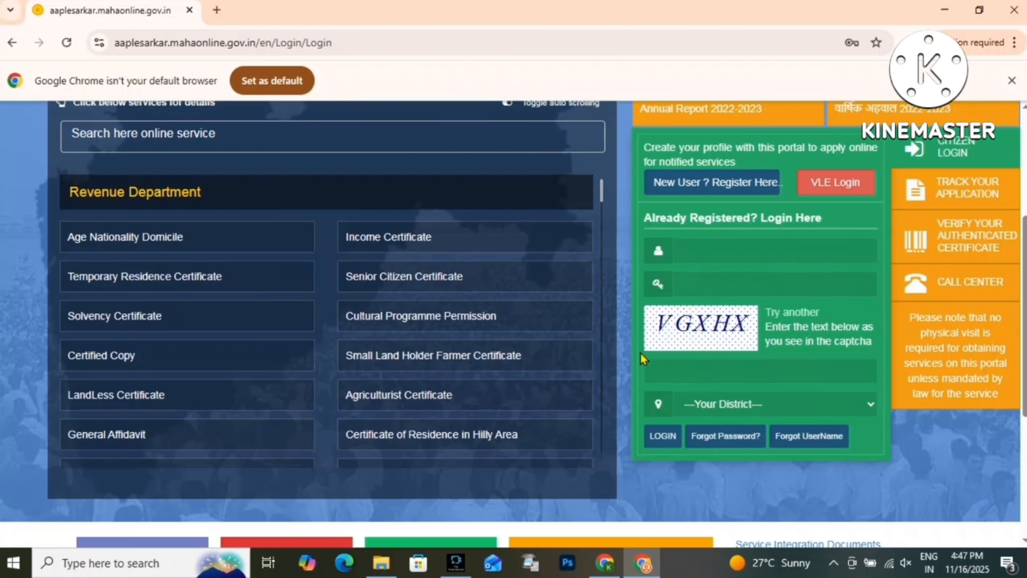
pyautogui.click(675, 250)
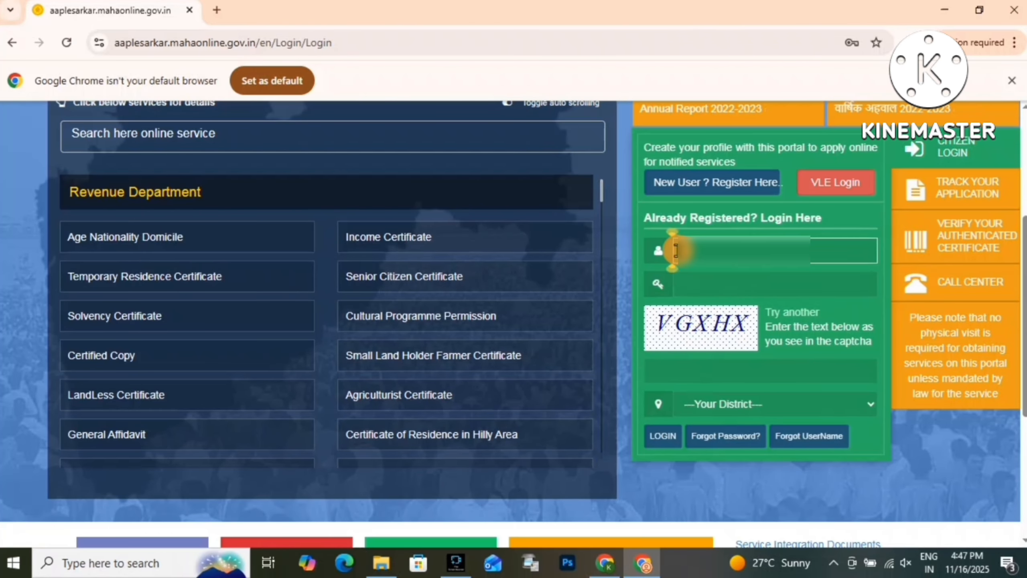
pyautogui.click(684, 284)
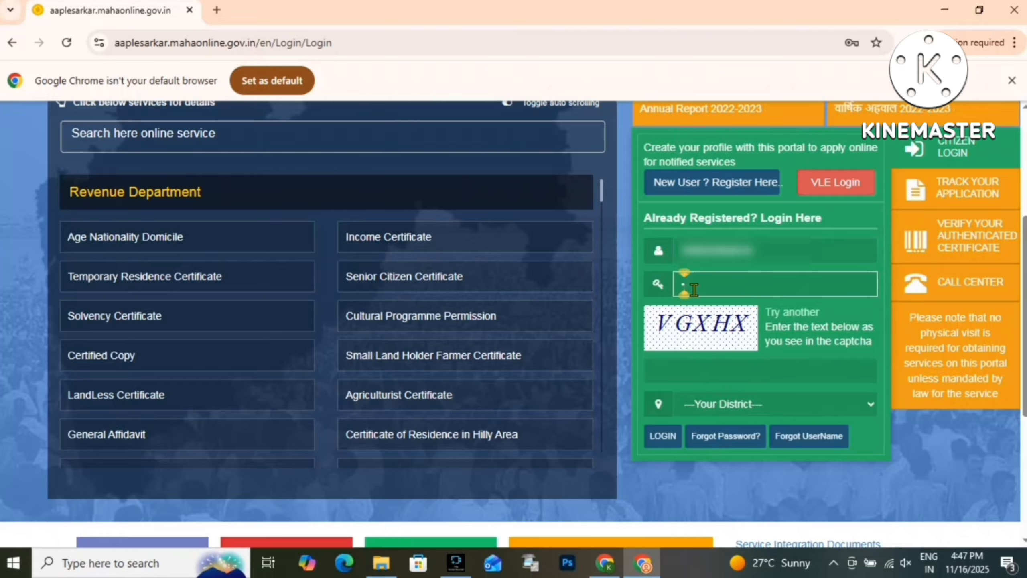
pyautogui.write('••••••••')
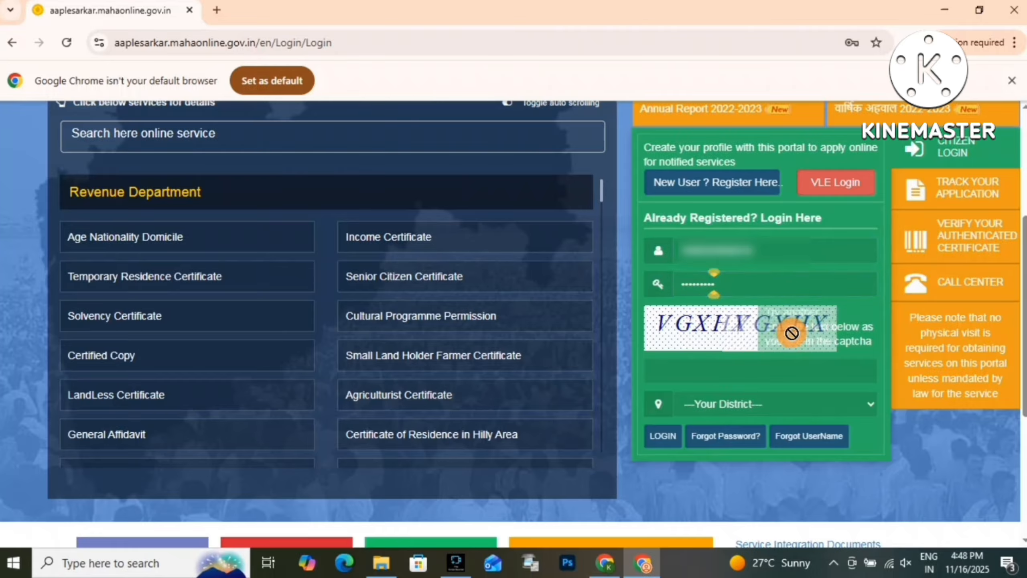
# - Log in with the displayed captcha text and Chandrapur as the district, and dismiss the save-password prompt
pyautogui.click(682, 375)
pyautogui.write('VGXHX')
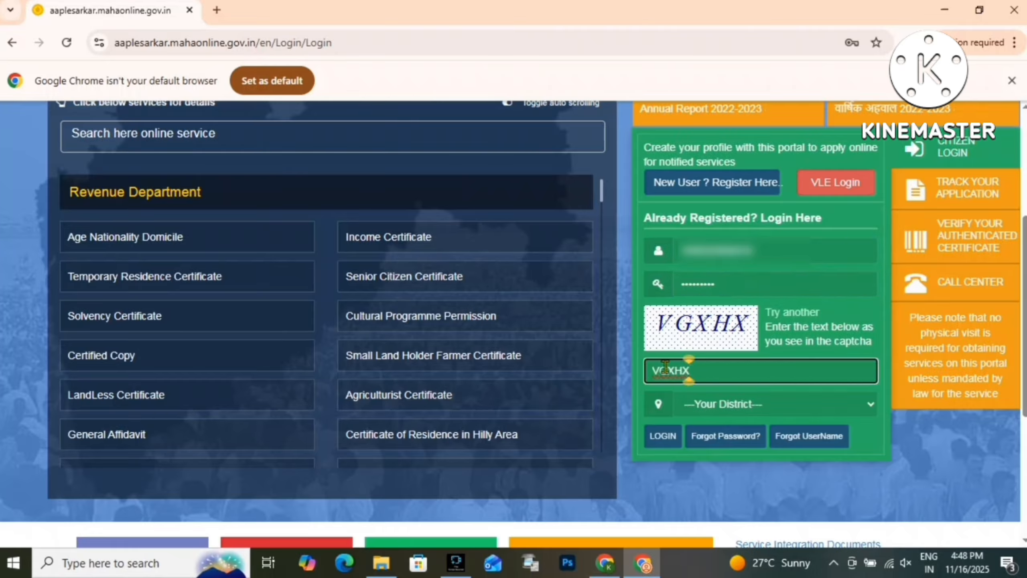
pyautogui.click(692, 403)
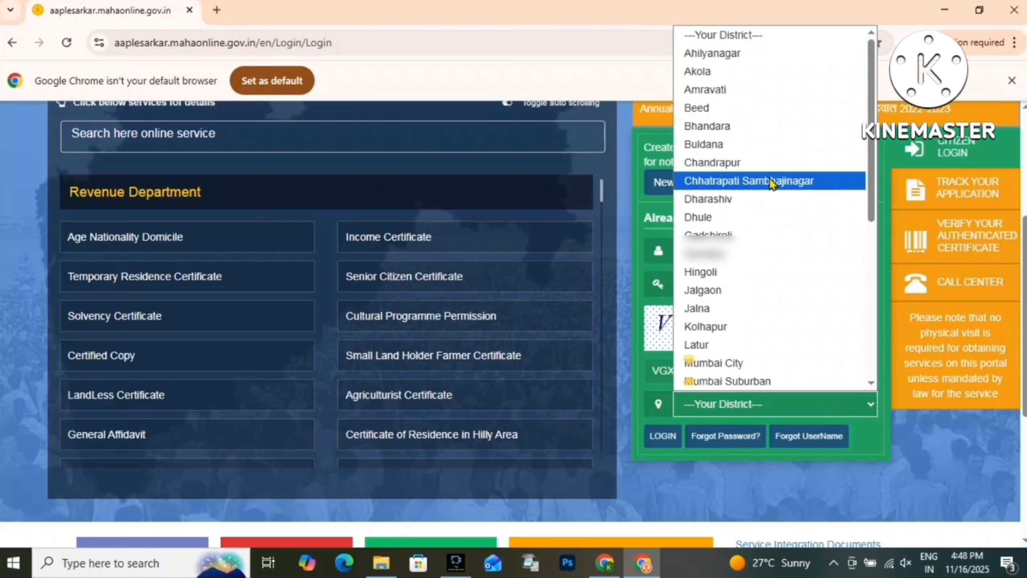
pyautogui.click(737, 162)
pyautogui.click(655, 439)
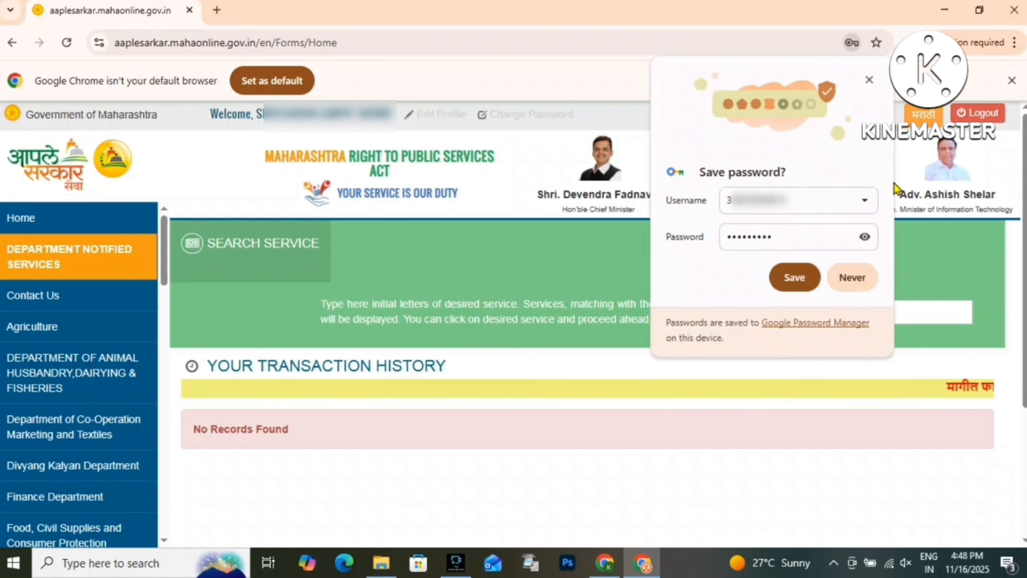
pyautogui.click(868, 82)
# - Open the Revenue Department from the list of department notified services
pyautogui.click(115, 212)
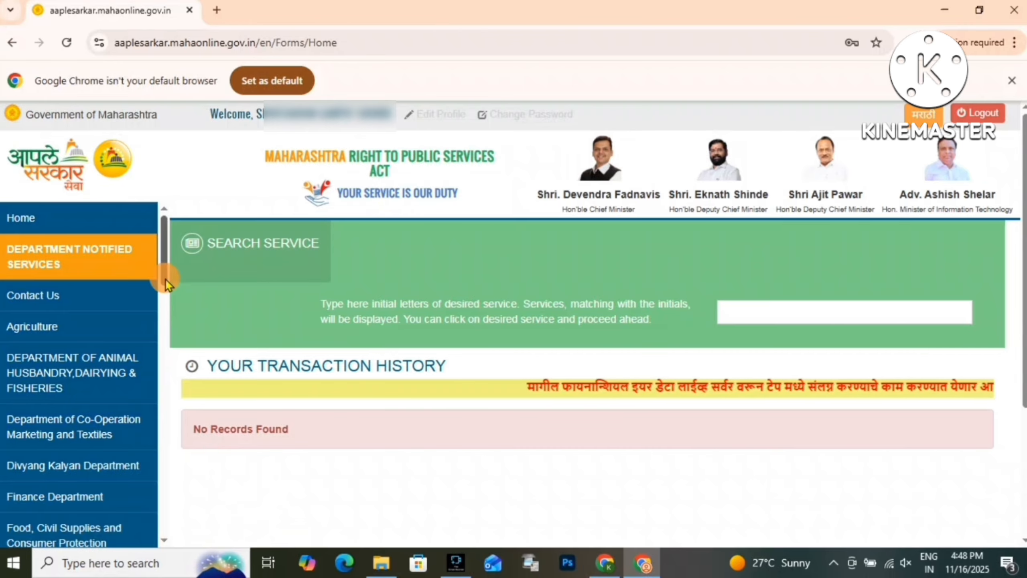
pyautogui.moveTo(166, 279)
pyautogui.mouseDown()
pyautogui.moveTo(174, 309)
pyautogui.moveTo(164, 424)
pyautogui.mouseUp()
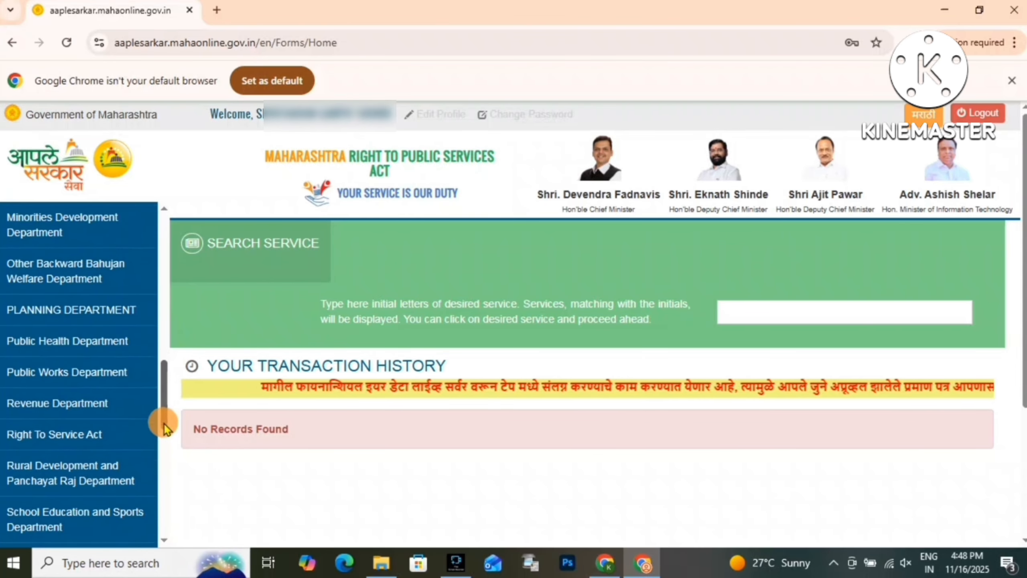
pyautogui.click(61, 404)
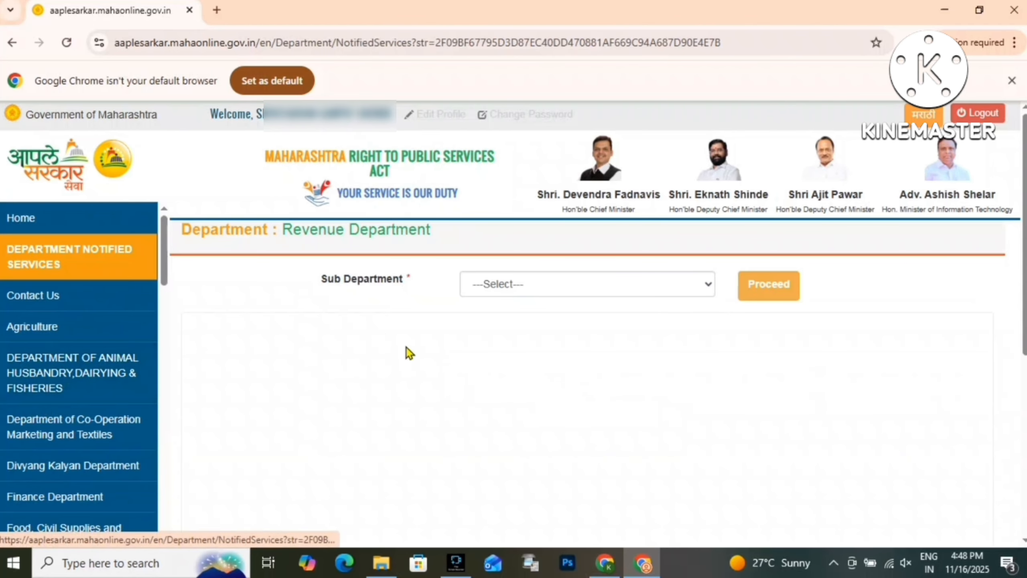
# - Choose Revenue Services as the sub department and look through its certificate services
pyautogui.moveTo(343, 280); pyautogui.dragTo(387, 279)
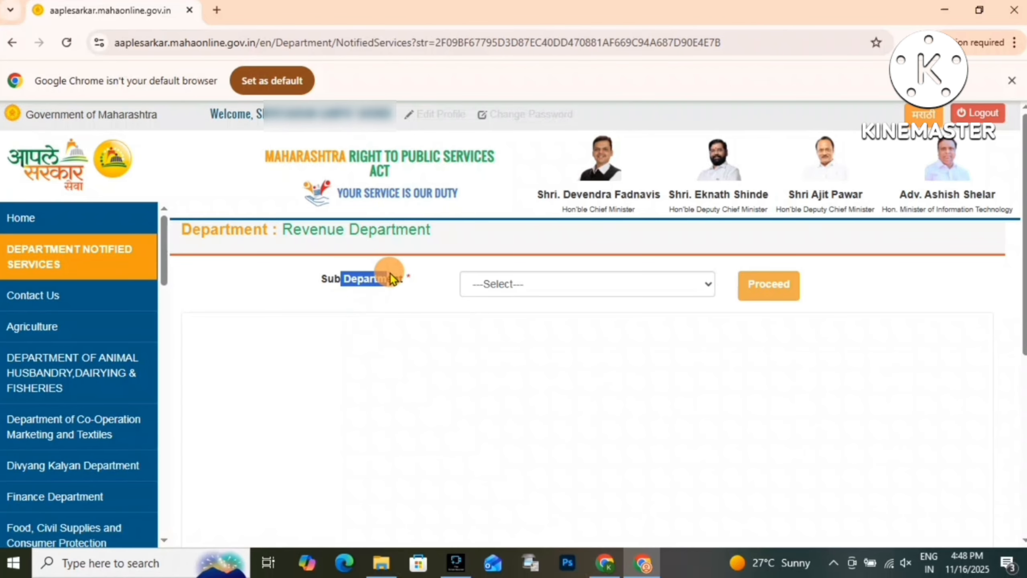
pyautogui.click(502, 292)
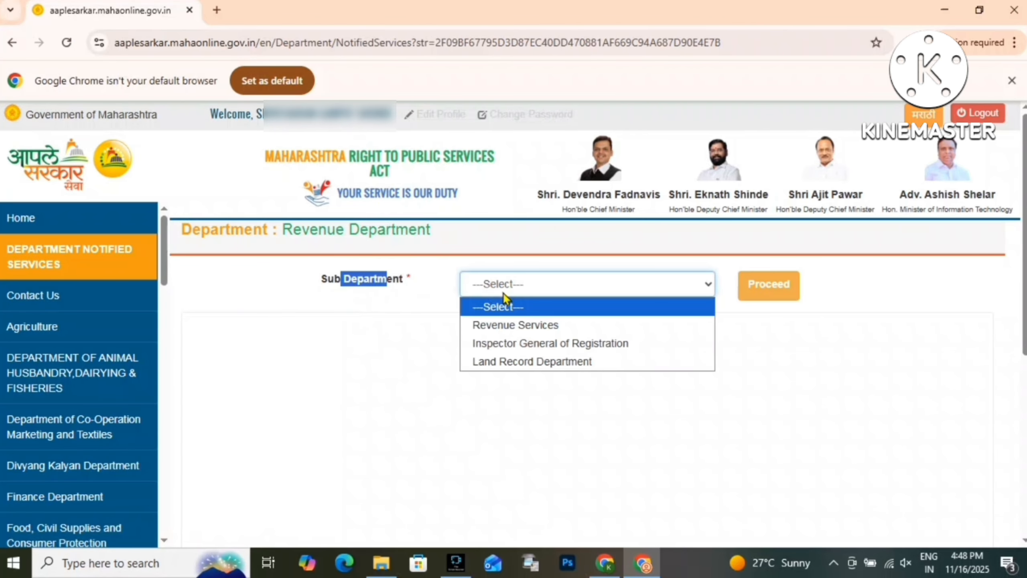
pyautogui.click(509, 326)
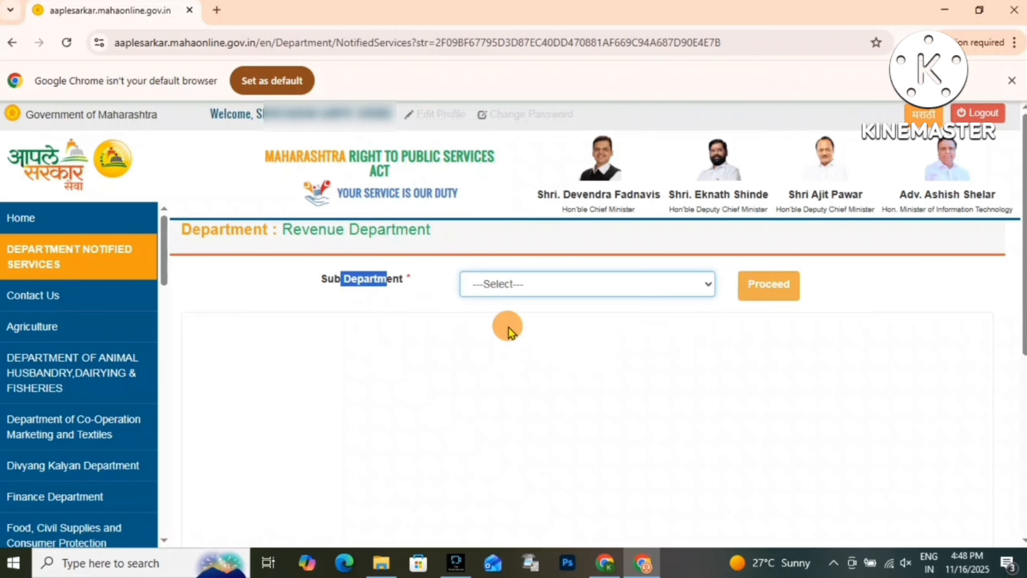
pyautogui.scroll(-2, 409, 335)
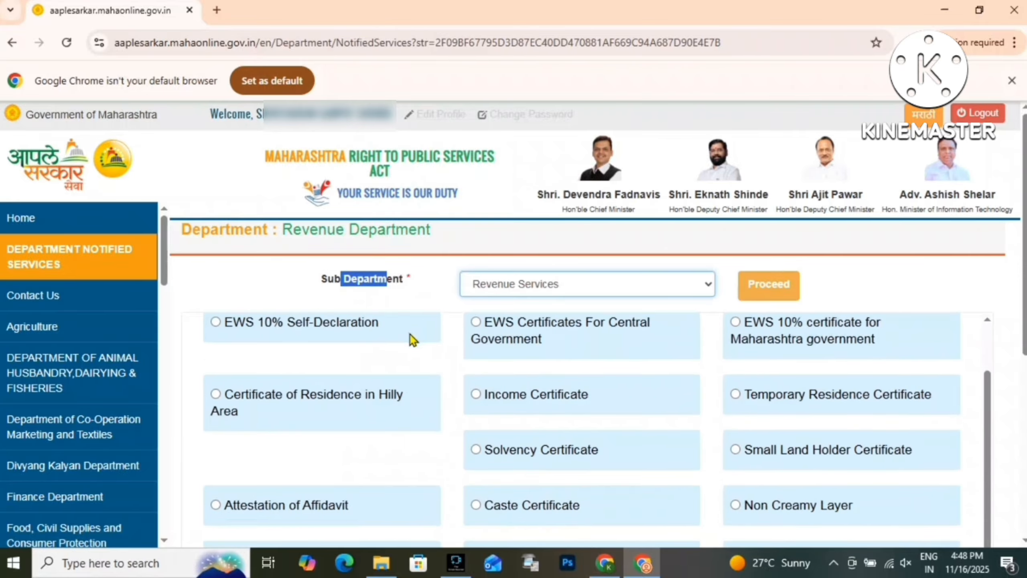
pyautogui.scroll(2, 410, 336)
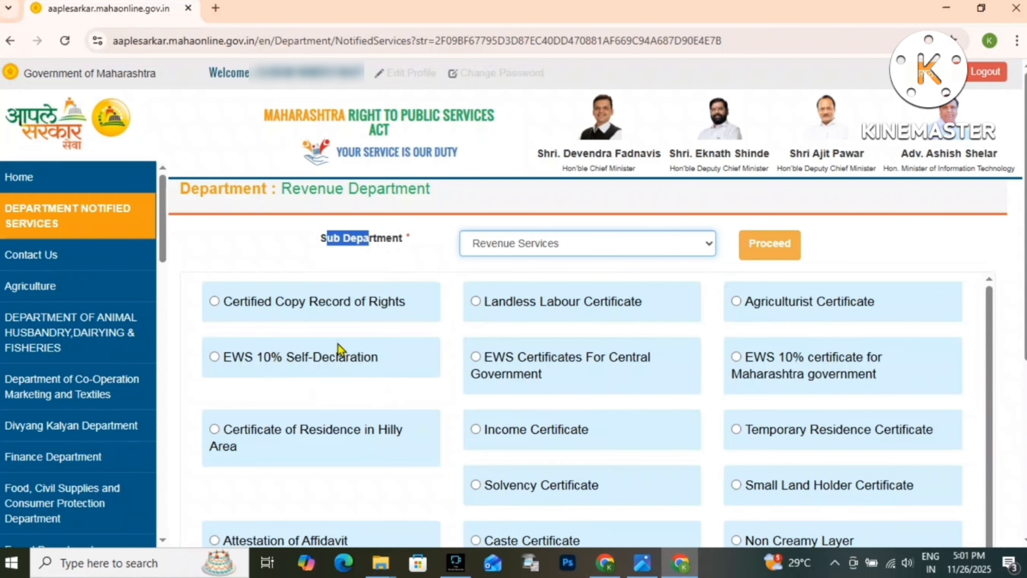
# - Select the Attestation of Affidavit service and proceed to the Revenue Department site
pyautogui.scroll(-3, 338, 345)
pyautogui.click(279, 388)
pyautogui.moveTo(279, 387); pyautogui.dragTo(380, 388)
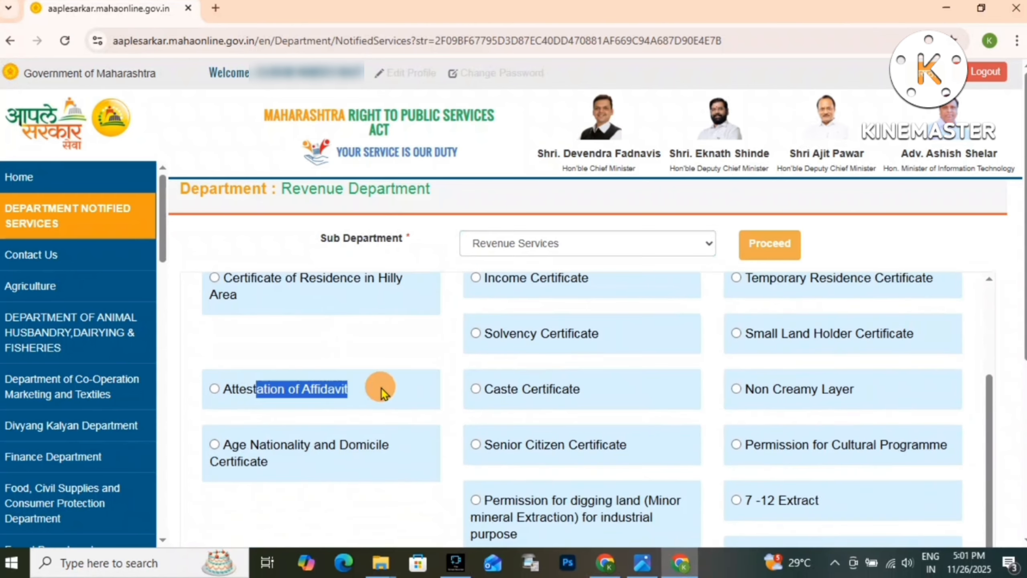
pyautogui.click(215, 389)
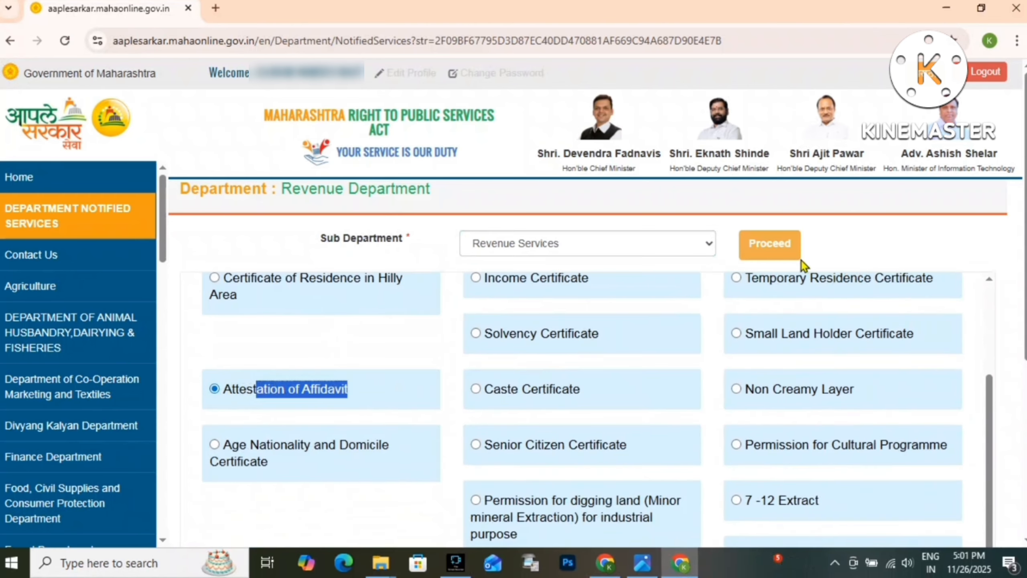
pyautogui.click(762, 242)
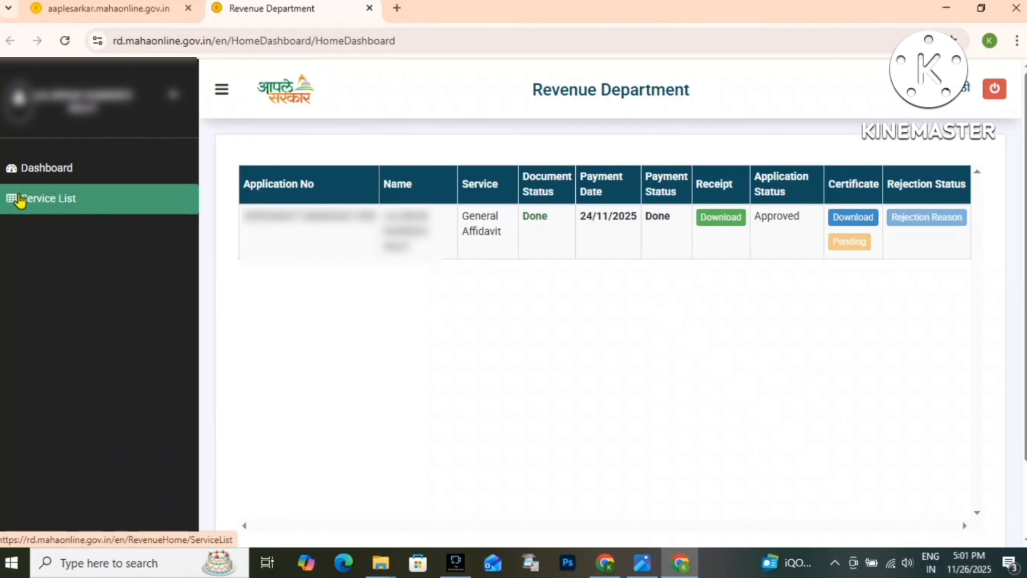
# - Open Attestation of Affidavit from the Revenue Department's service list
pyautogui.click(64, 202)
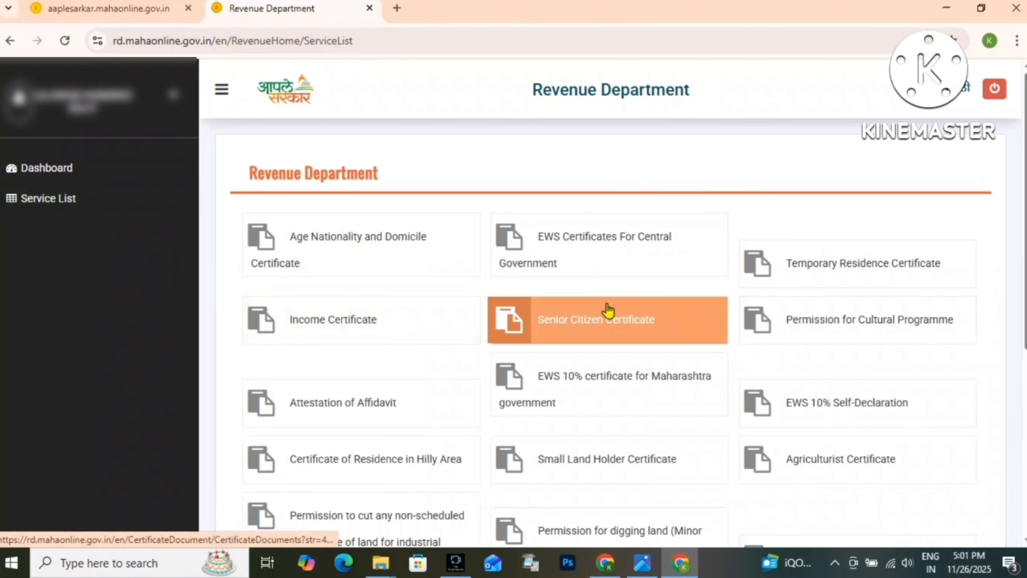
pyautogui.scroll(-2, 468, 306)
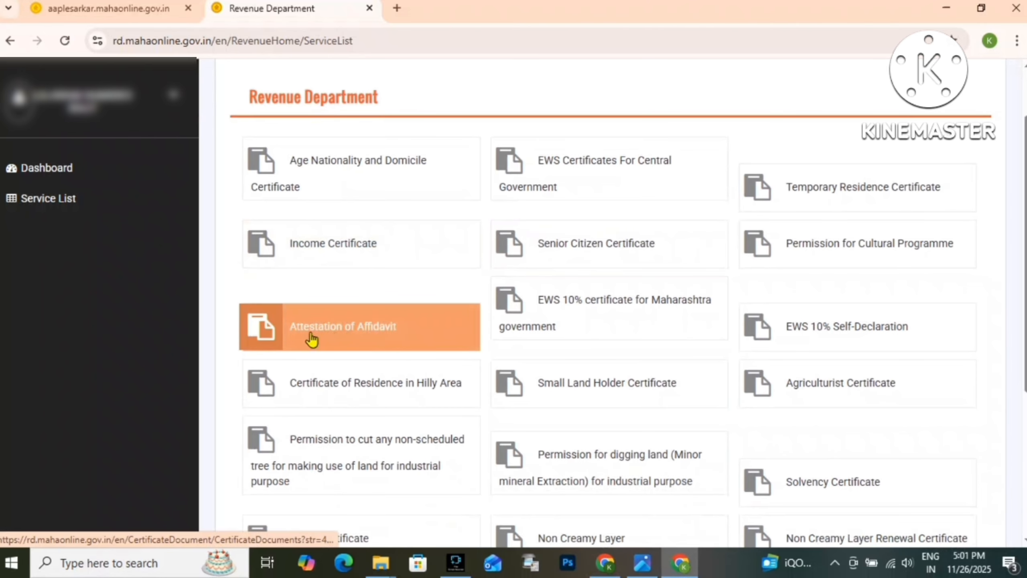
pyautogui.click(405, 336)
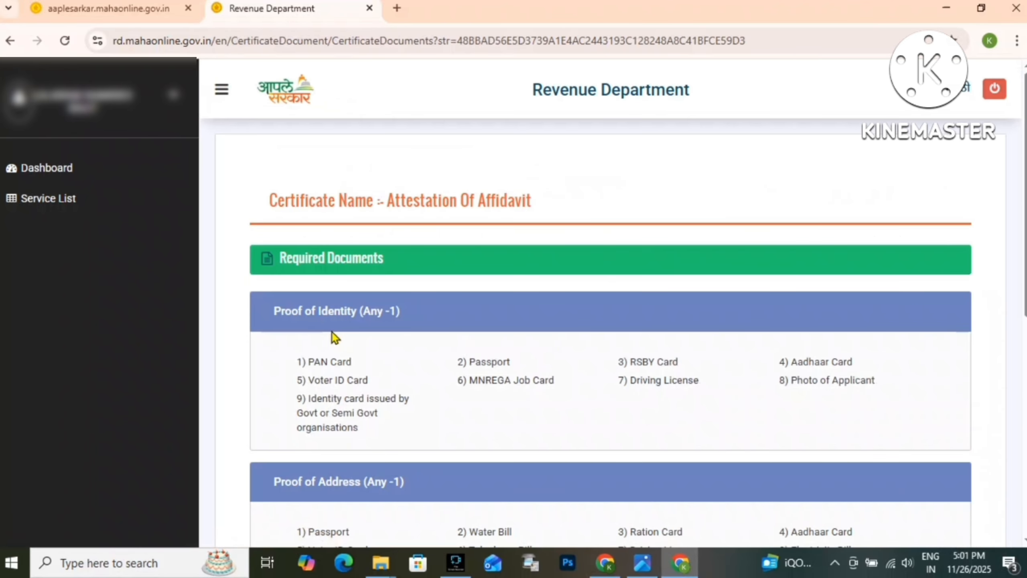
# - Review the required identity, address and mandatory documents and the notified service details for Attestation of Affidavit
pyautogui.moveTo(277, 200); pyautogui.dragTo(500, 200)
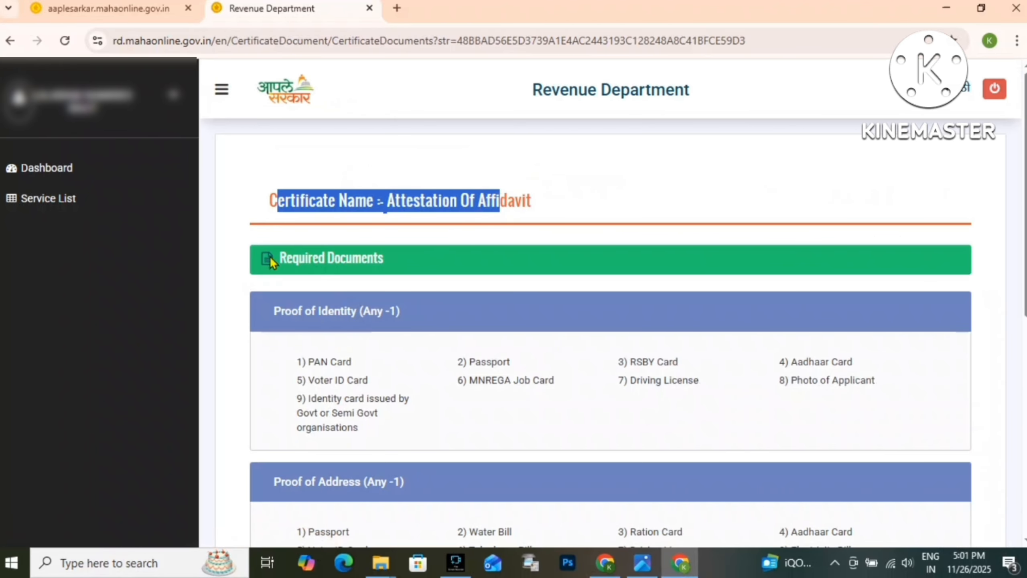
pyautogui.moveTo(325, 259); pyautogui.dragTo(444, 271)
pyautogui.scroll(-4, 353, 293)
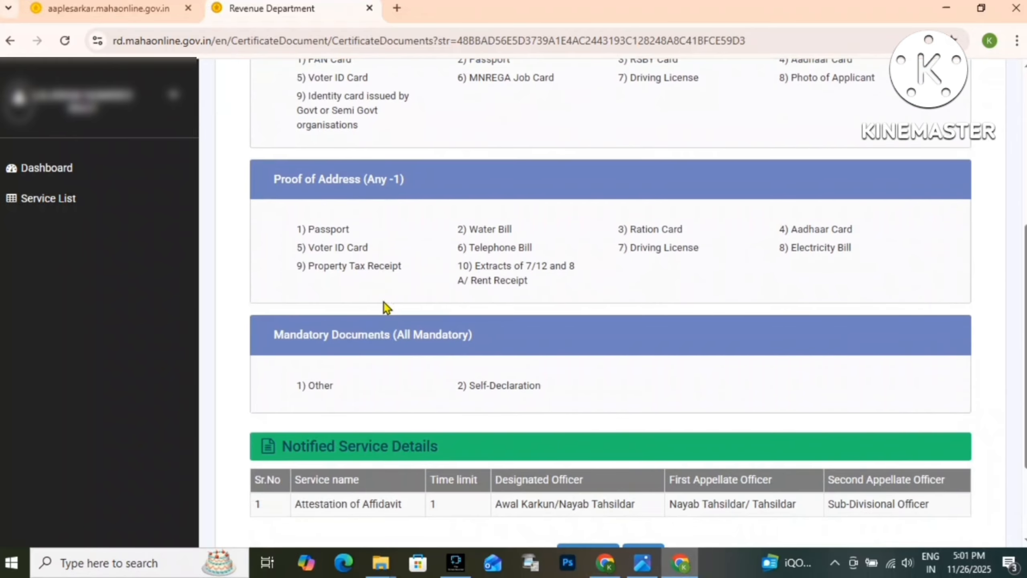
pyautogui.scroll(-3, 387, 307)
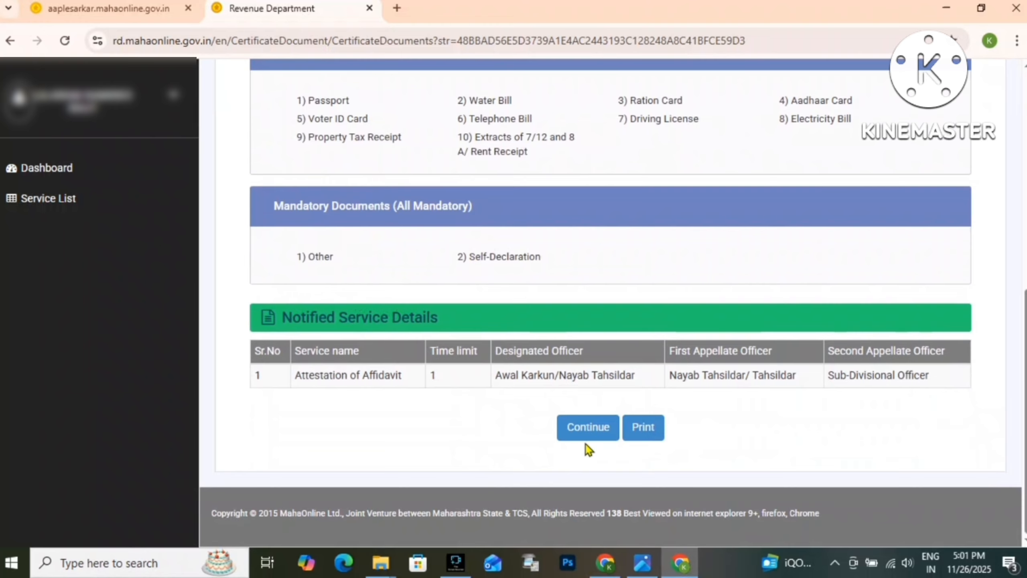
# - Continue to the Attestation of Affidavit application form and switch its language to Marathi
pyautogui.click(582, 432)
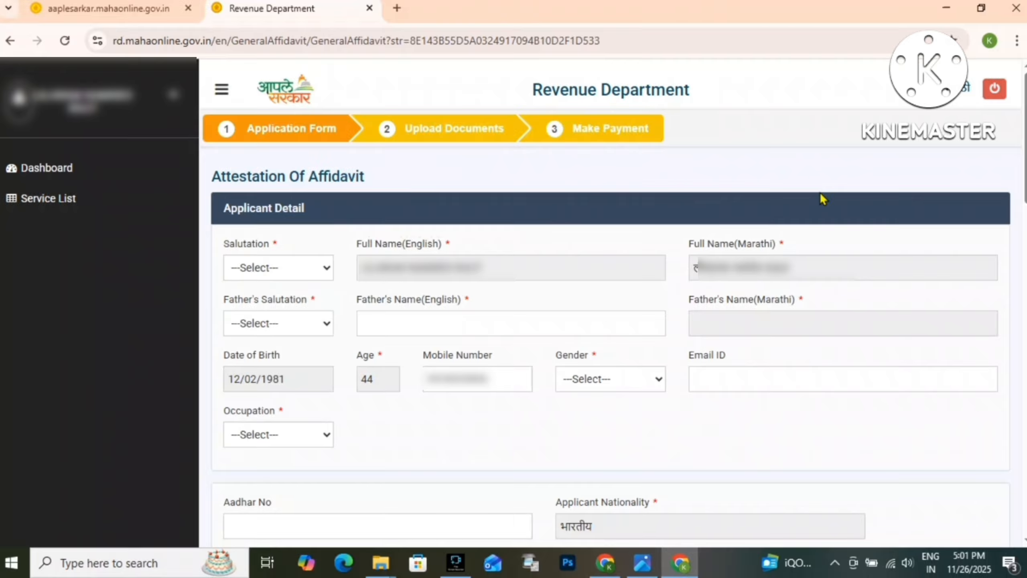
pyautogui.click(956, 94)
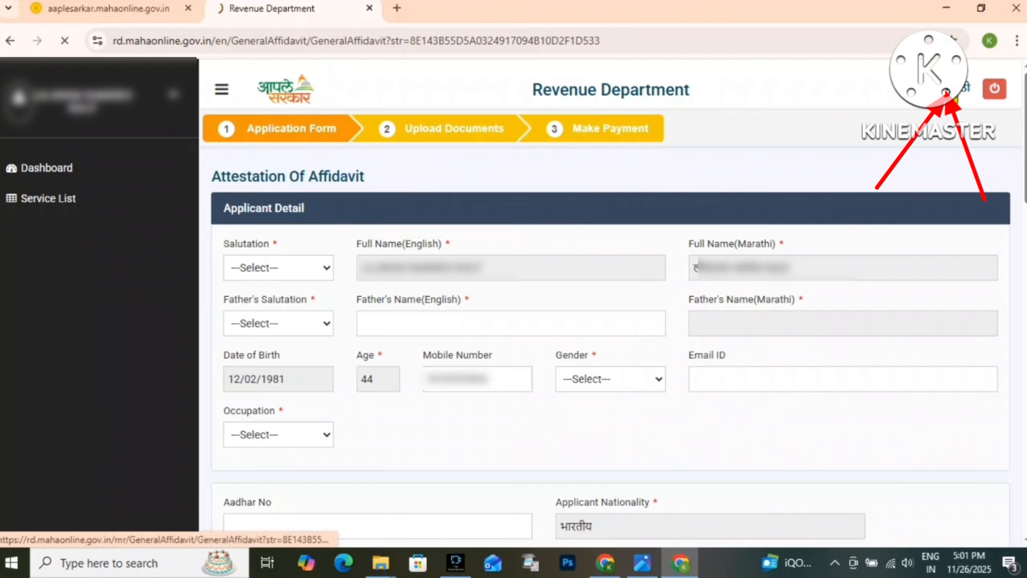
# - Set the applicant's salutation to श्री. and check the prefilled full name in English and Marathi
pyautogui.click(234, 248)
pyautogui.moveTo(234, 248); pyautogui.dragTo(305, 270)
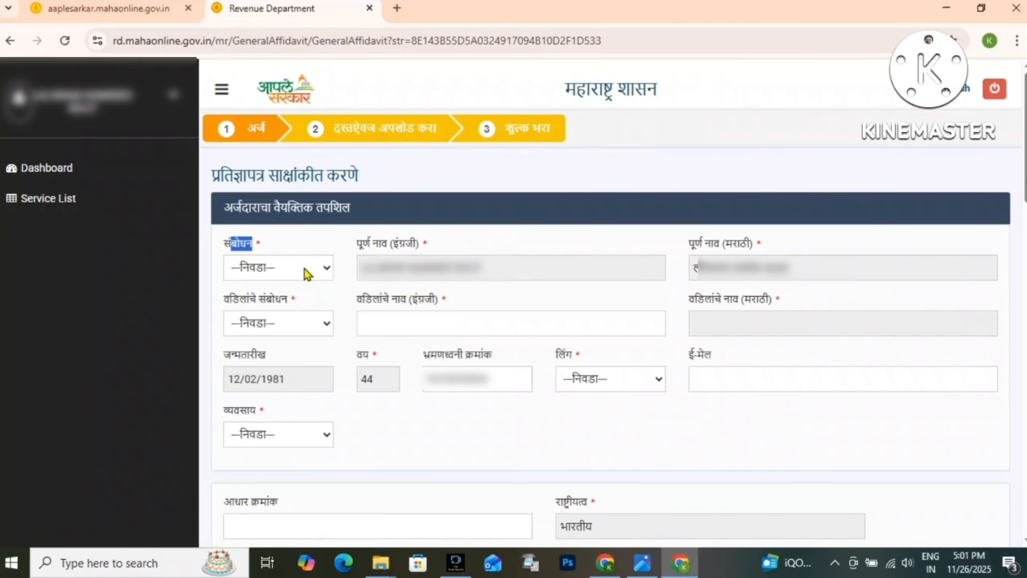
pyautogui.click(305, 268)
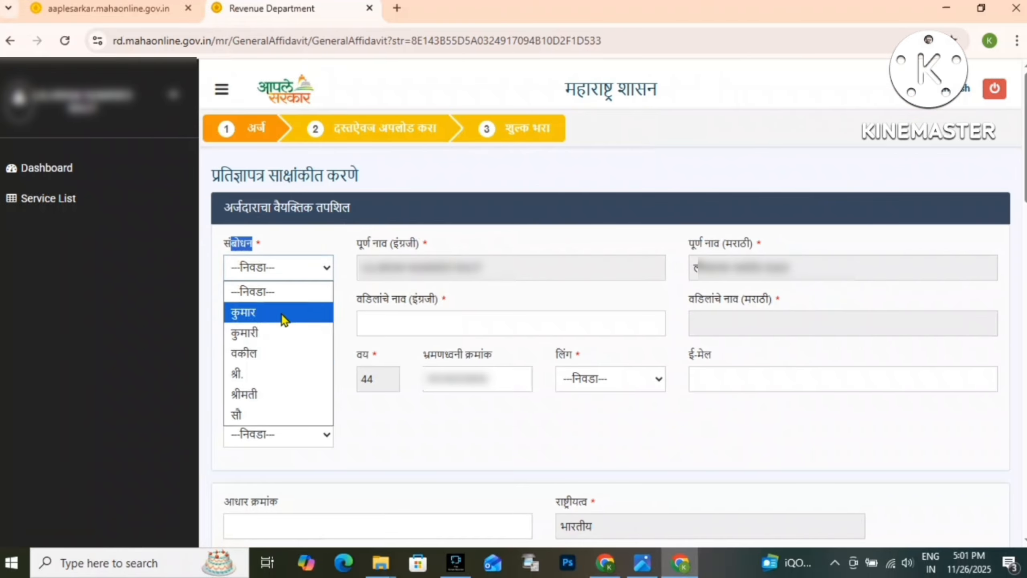
pyautogui.click(274, 369)
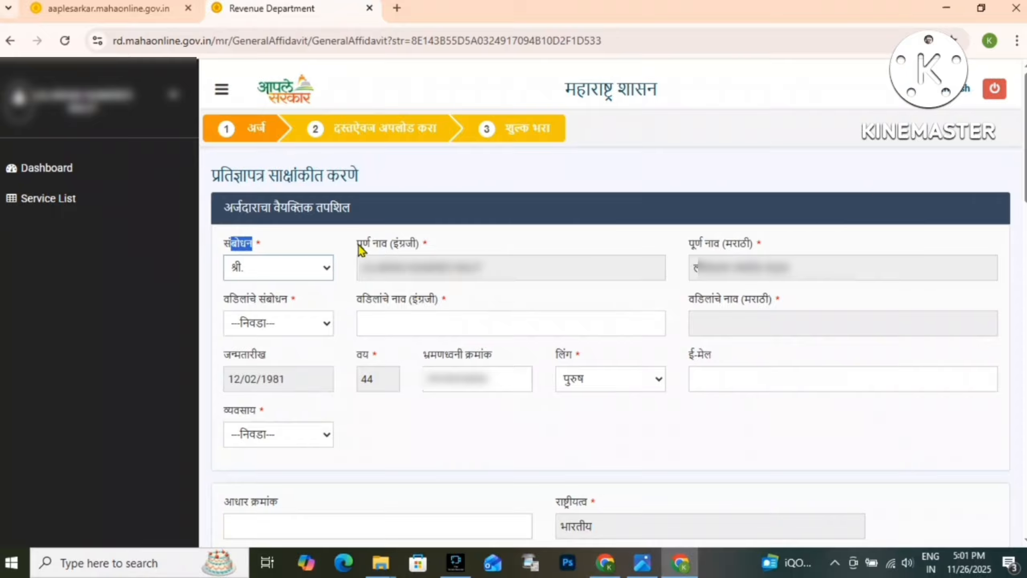
pyautogui.moveTo(358, 245); pyautogui.dragTo(513, 253)
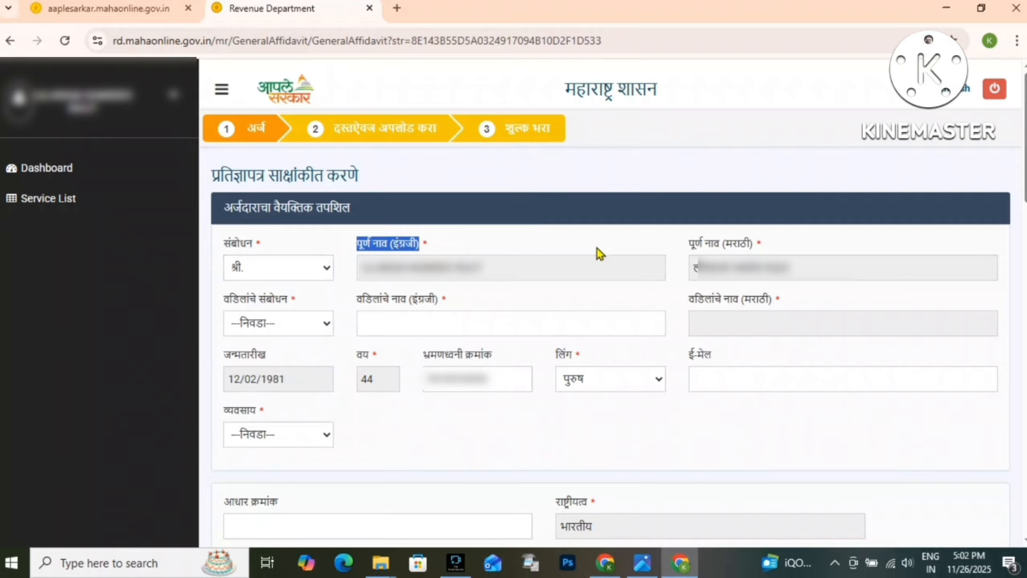
pyautogui.moveTo(690, 245); pyautogui.dragTo(666, 281)
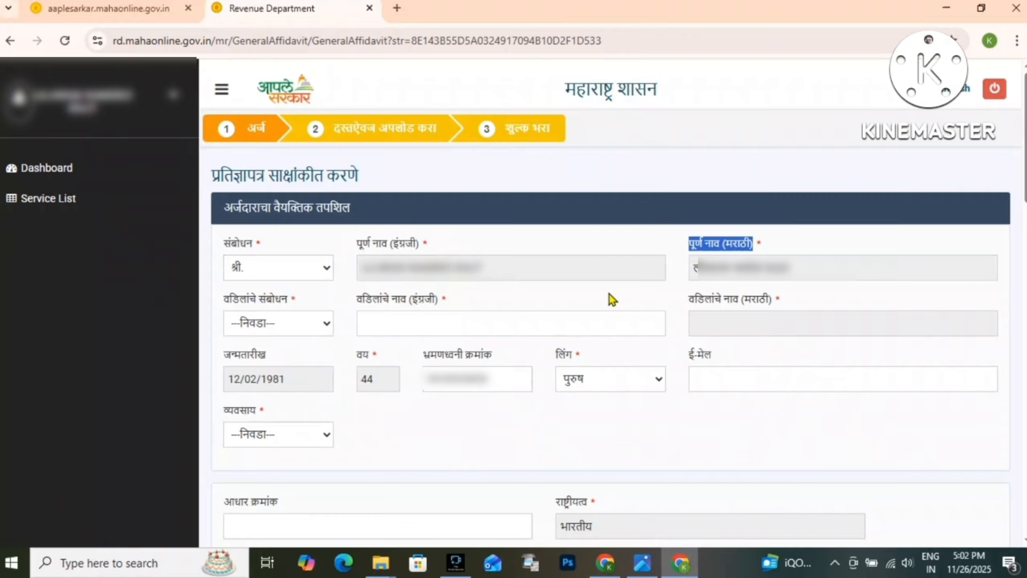
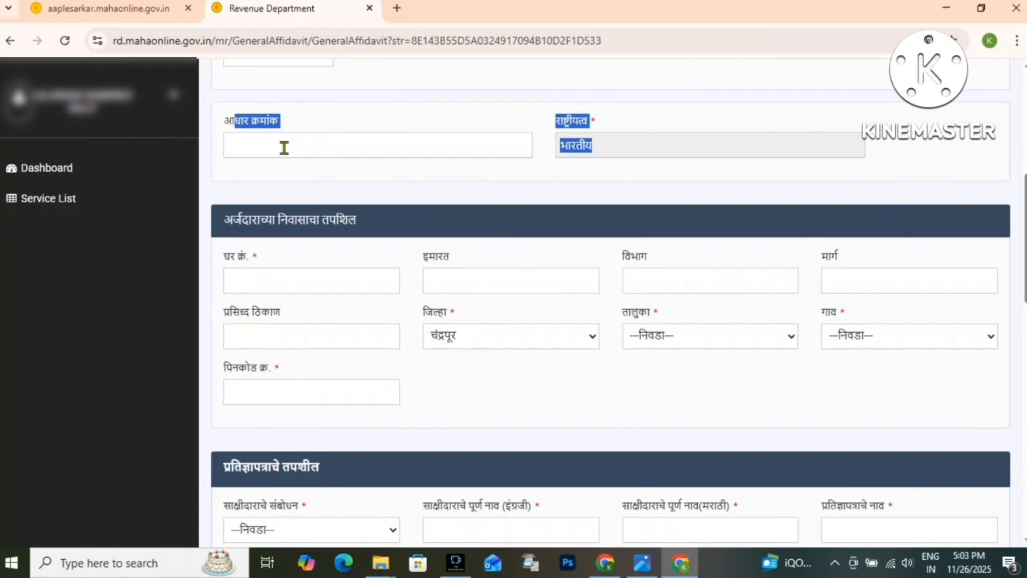
# - Enter the house number in Marathi in the applicant's residence details
pyautogui.click(284, 148)
pyautogui.moveTo(565, 124); pyautogui.dragTo(587, 124)
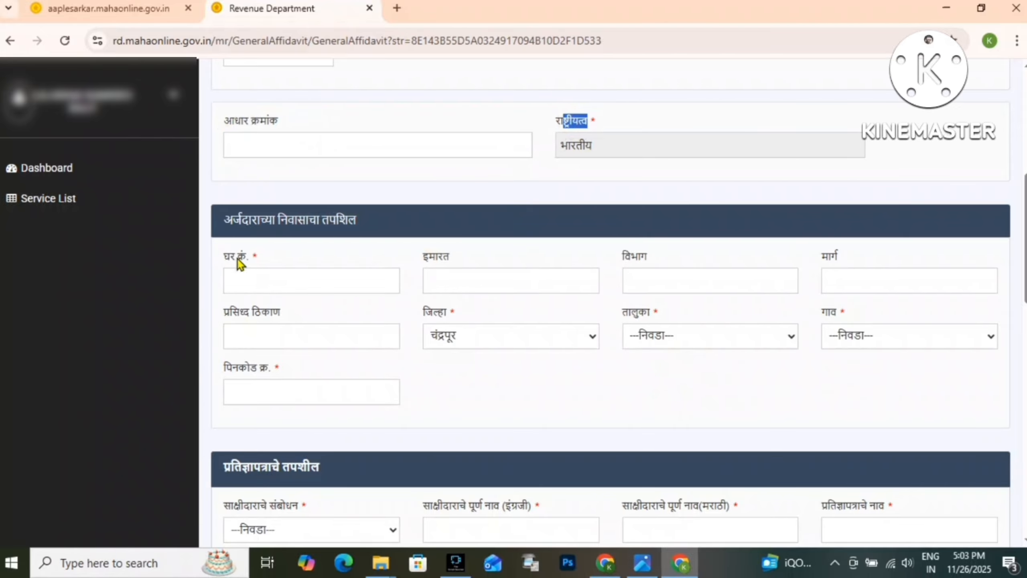
pyautogui.click(241, 220)
pyautogui.click(250, 275)
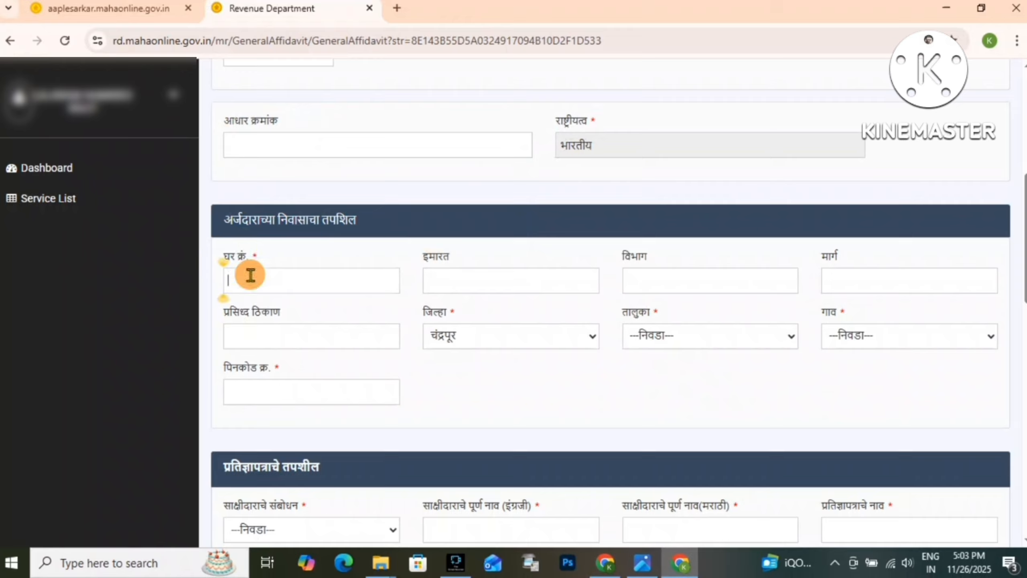
pyautogui.hotkey('alt', 'shift')
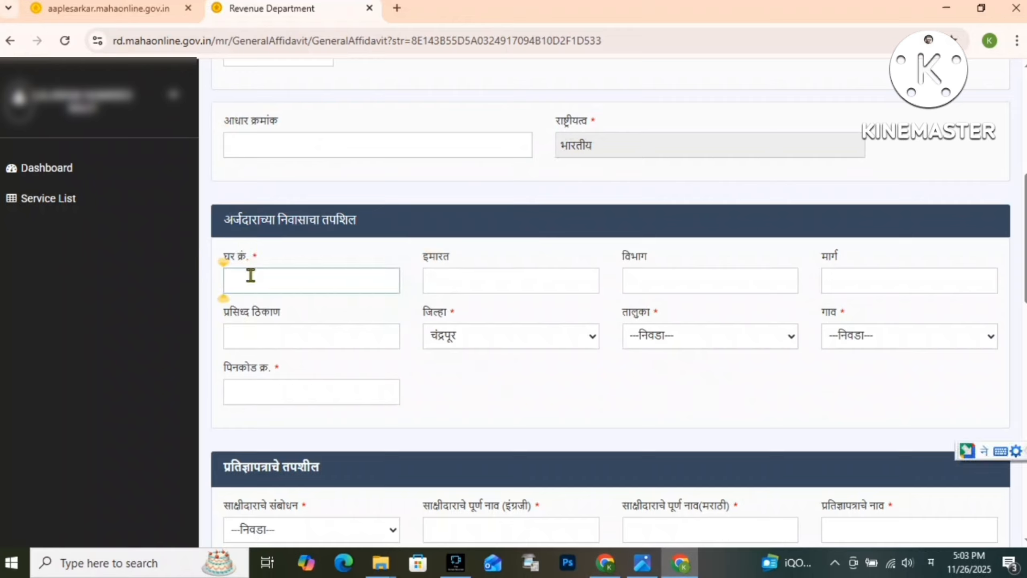
pyautogui.write('????')
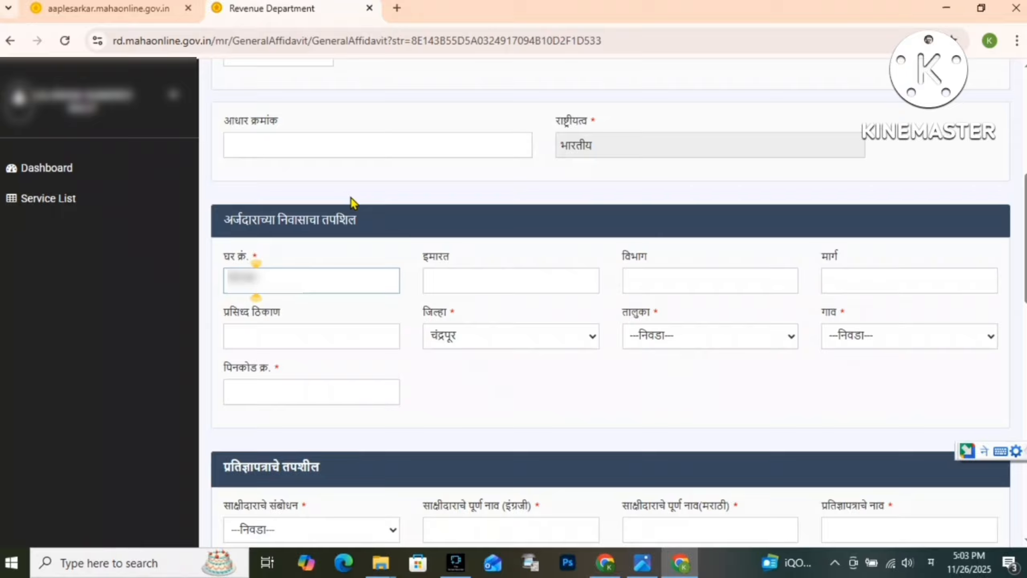
# - Set the taluka to ब्रह्मपुरी and select the village in the applicant's residence details
pyautogui.doubleClick(445, 257)
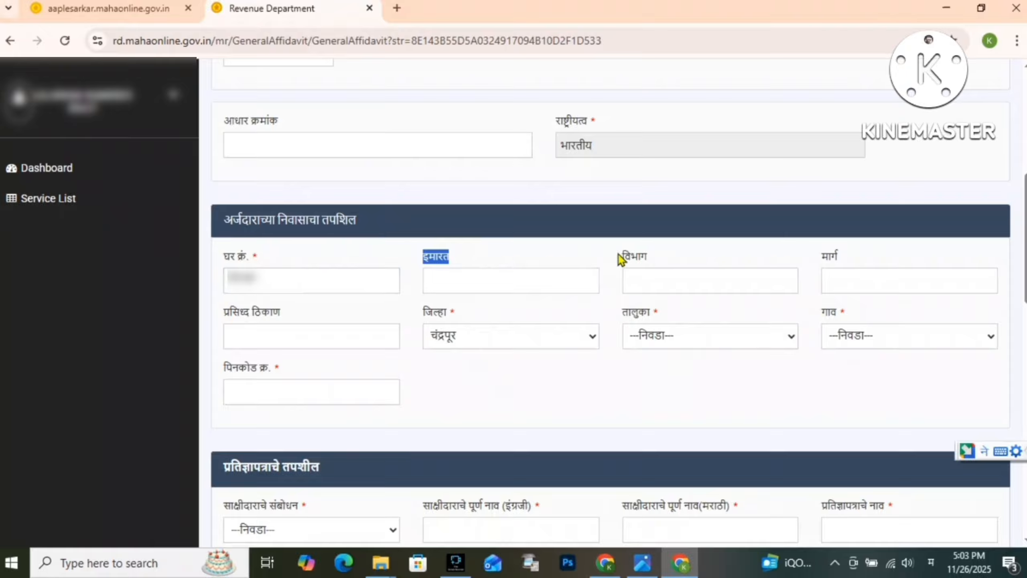
pyautogui.doubleClick(632, 257)
pyautogui.doubleClick(830, 257)
pyautogui.moveTo(234, 315); pyautogui.dragTo(307, 316)
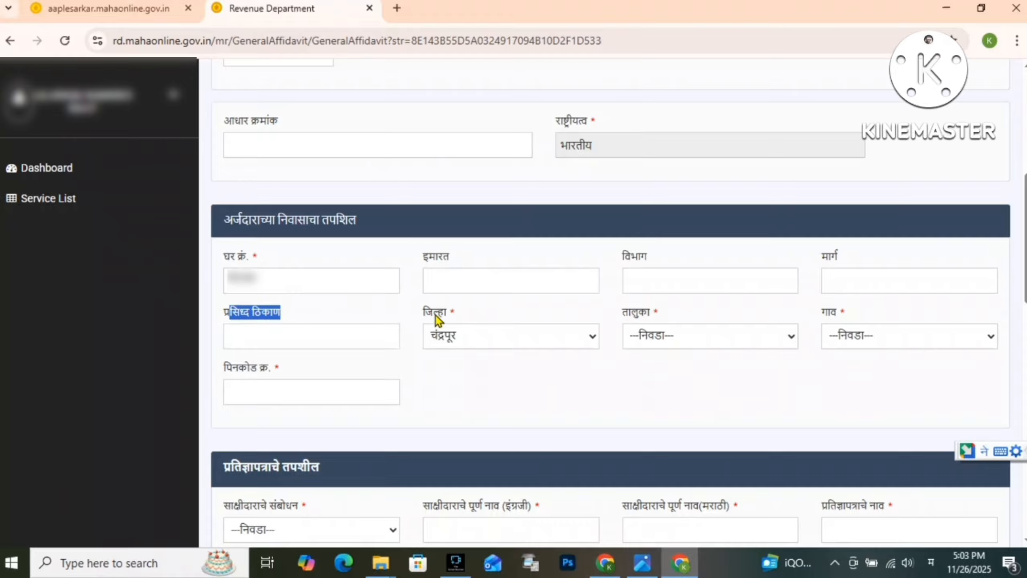
pyautogui.moveTo(424, 320); pyautogui.dragTo(464, 308)
pyautogui.moveTo(630, 319); pyautogui.dragTo(654, 312)
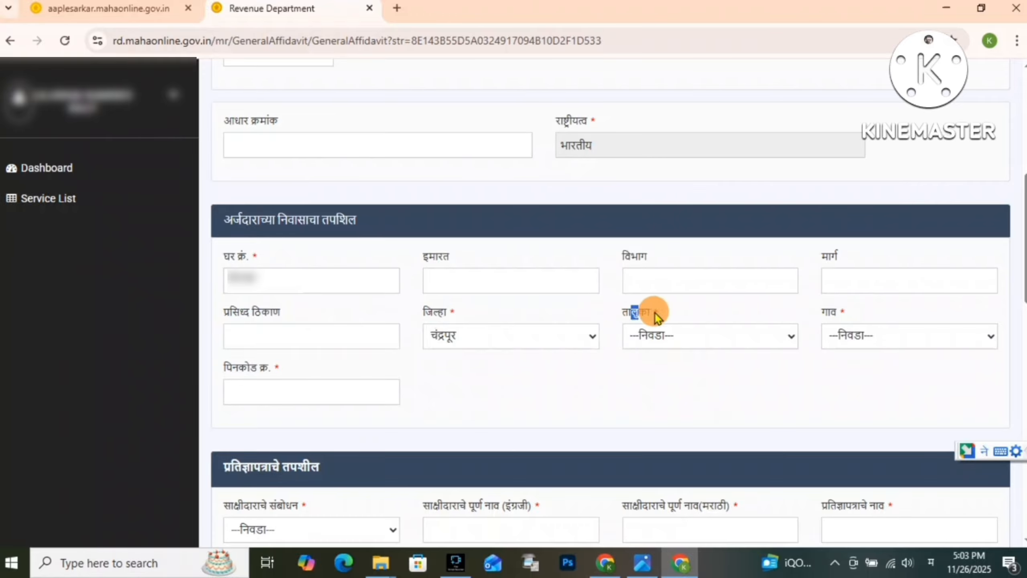
pyautogui.click(645, 333)
pyautogui.click(662, 198)
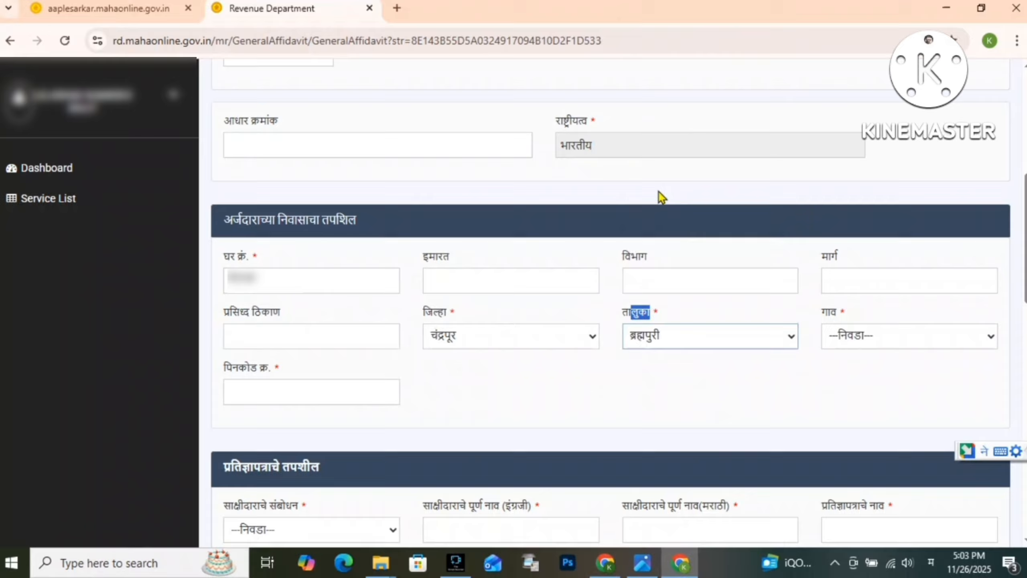
pyautogui.doubleClick(837, 326)
pyautogui.click(856, 337)
pyautogui.click(836, 173)
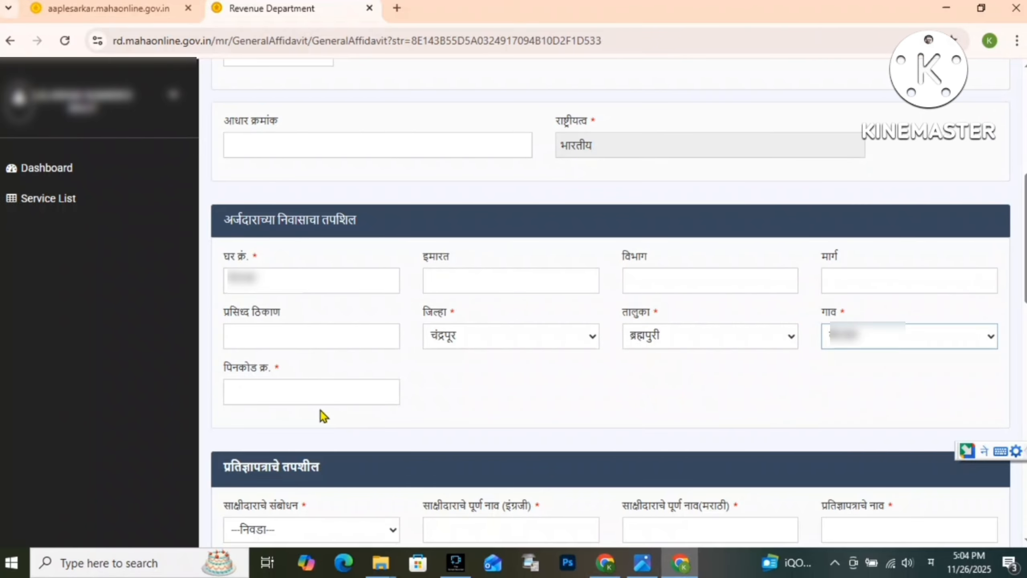
# - Fill in the postal code of the applicant's residence
pyautogui.moveTo(237, 371); pyautogui.dragTo(270, 365)
pyautogui.click(262, 401)
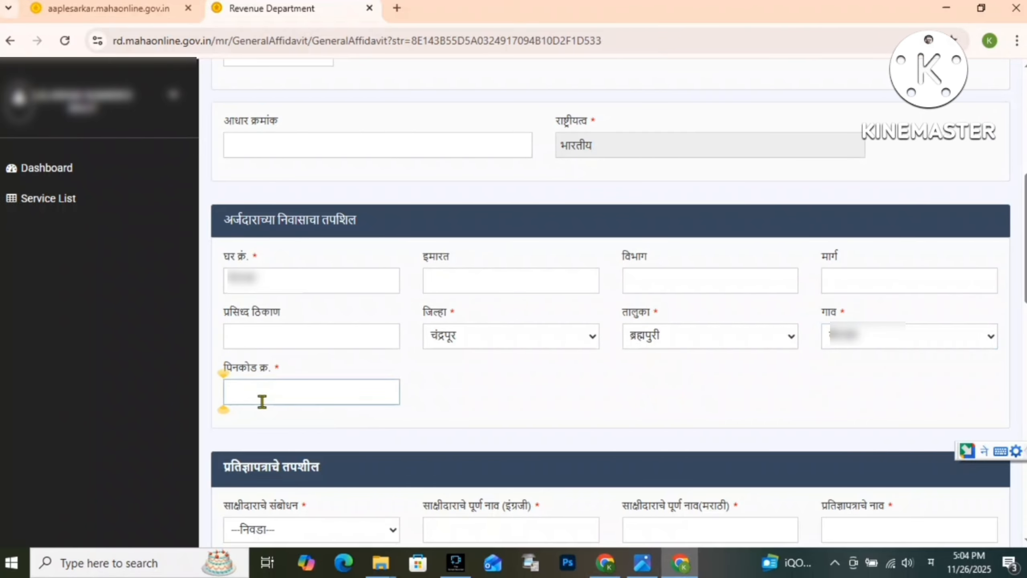
pyautogui.hotkey('alt', 'shift')
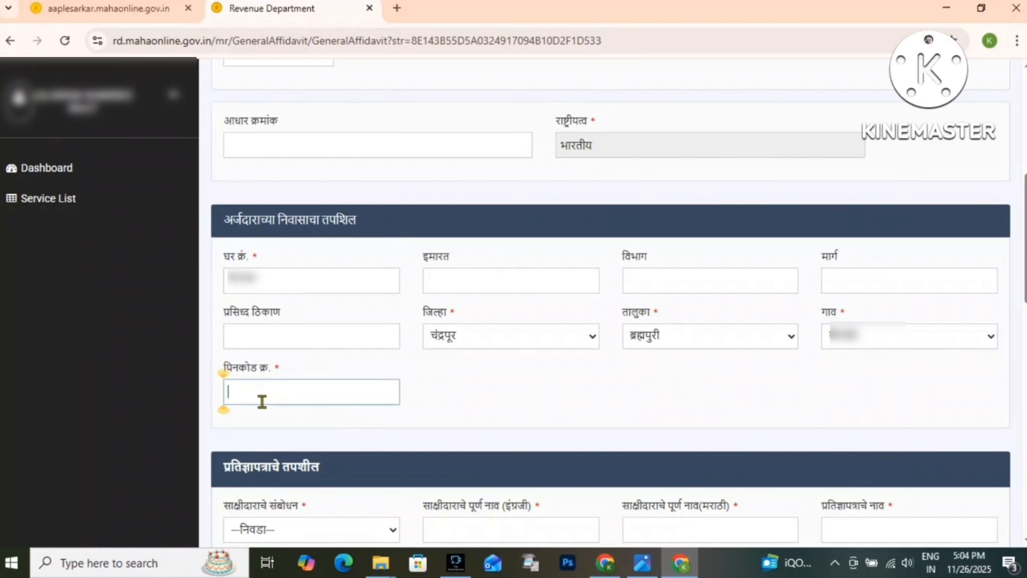
pyautogui.write('441206')
# - Set the witness's salutation to श्री. in the affidavit details
pyautogui.scroll(-6, 518, 320)
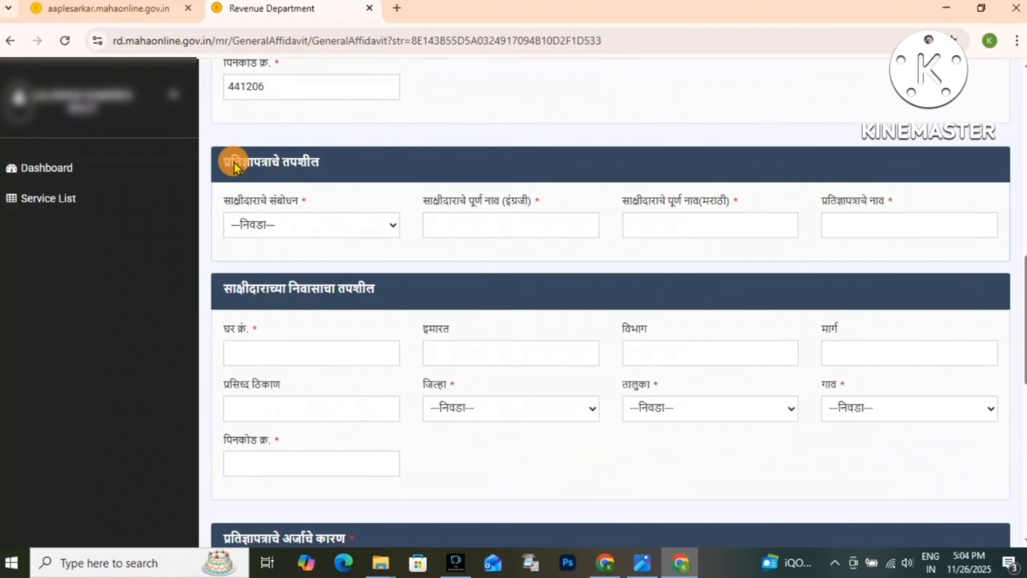
pyautogui.moveTo(230, 161); pyautogui.dragTo(332, 162)
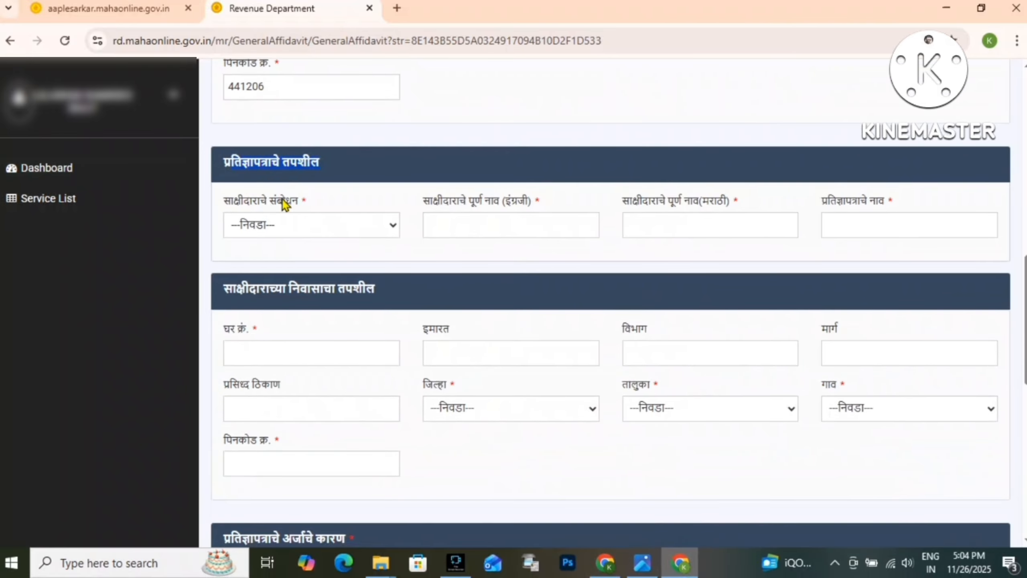
pyautogui.moveTo(239, 205); pyautogui.dragTo(311, 222)
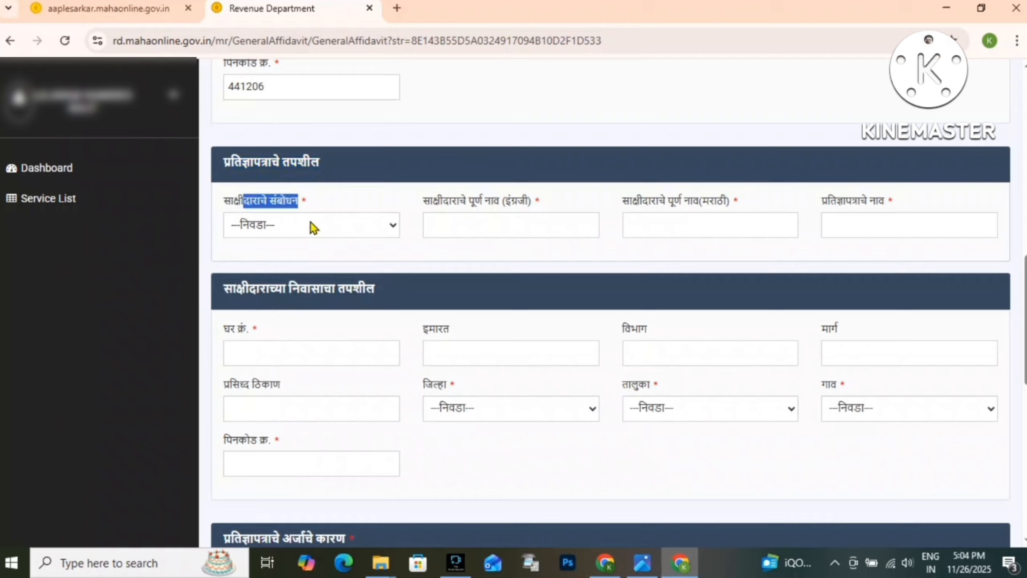
pyautogui.click(310, 224)
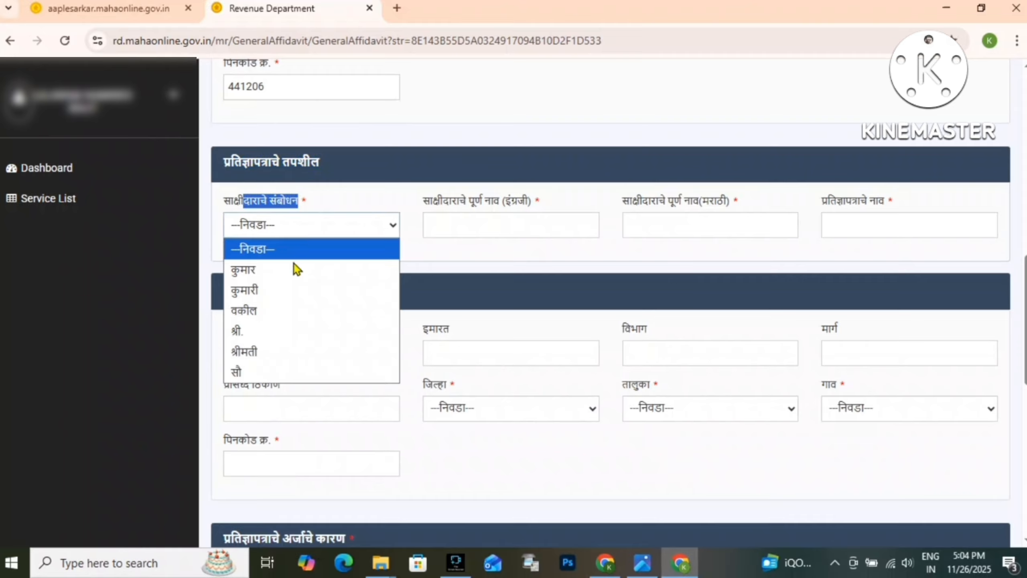
pyautogui.click(279, 327)
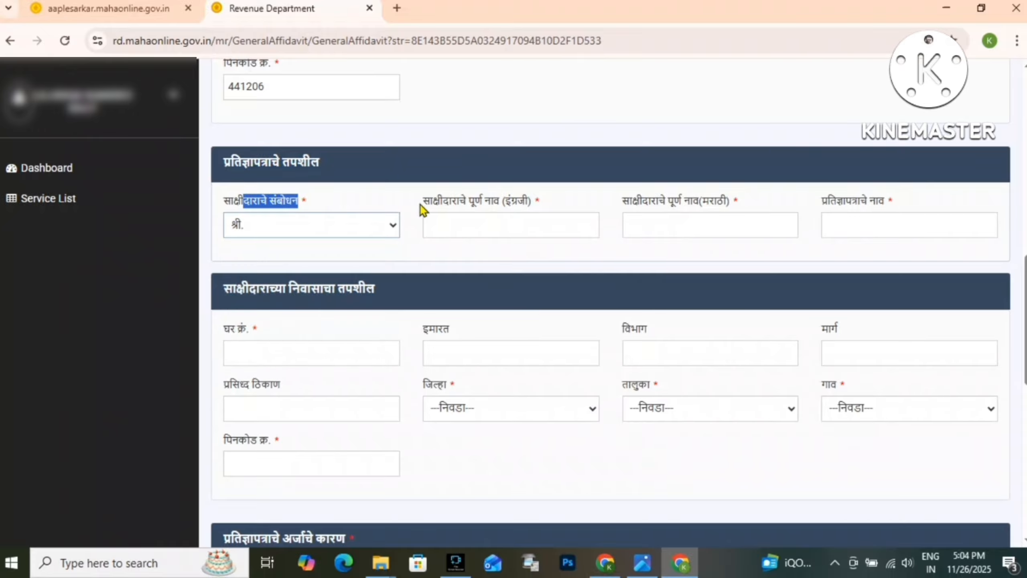
# - Fill in the witness's full name in English and Marathi and set the affidavit name to जात वैधता प्रमाणपत्रकरीता
pyautogui.moveTo(421, 205); pyautogui.dragTo(519, 200)
pyautogui.click(469, 242)
pyautogui.click(444, 228)
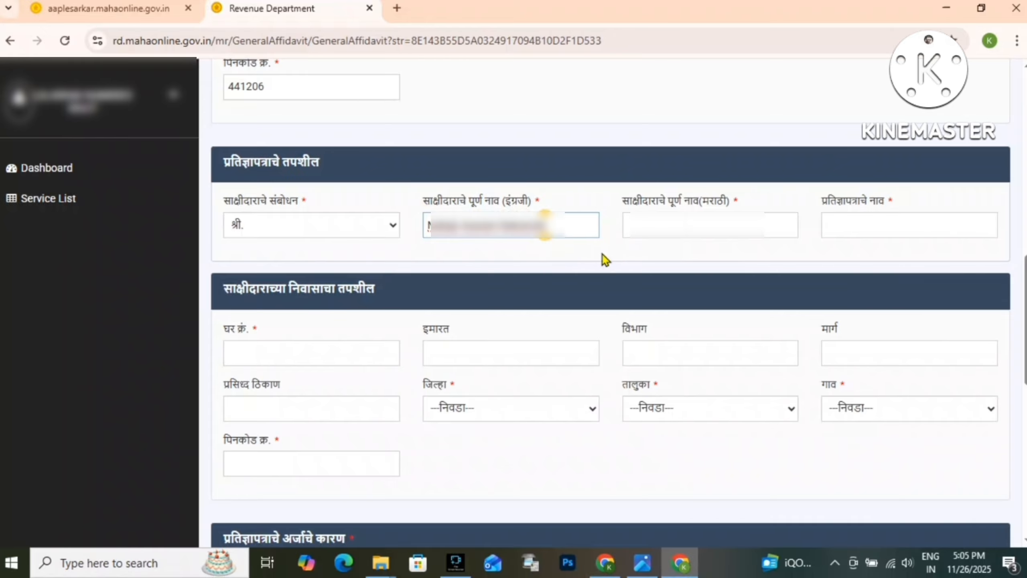
pyautogui.press('Tab')
pyautogui.moveTo(641, 203); pyautogui.dragTo(719, 207)
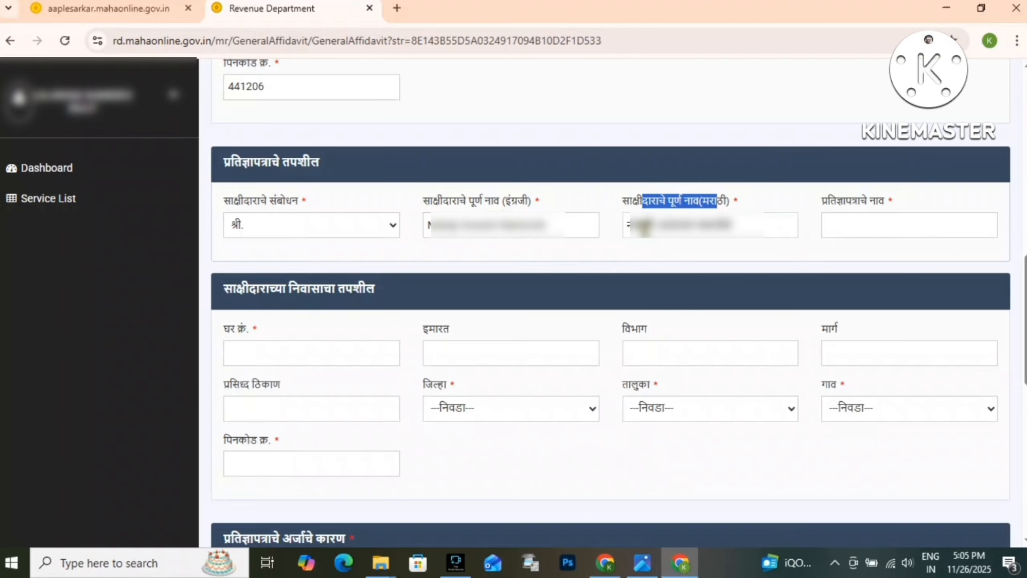
pyautogui.moveTo(633, 230); pyautogui.dragTo(718, 261)
pyautogui.scroll(-2, 714, 230)
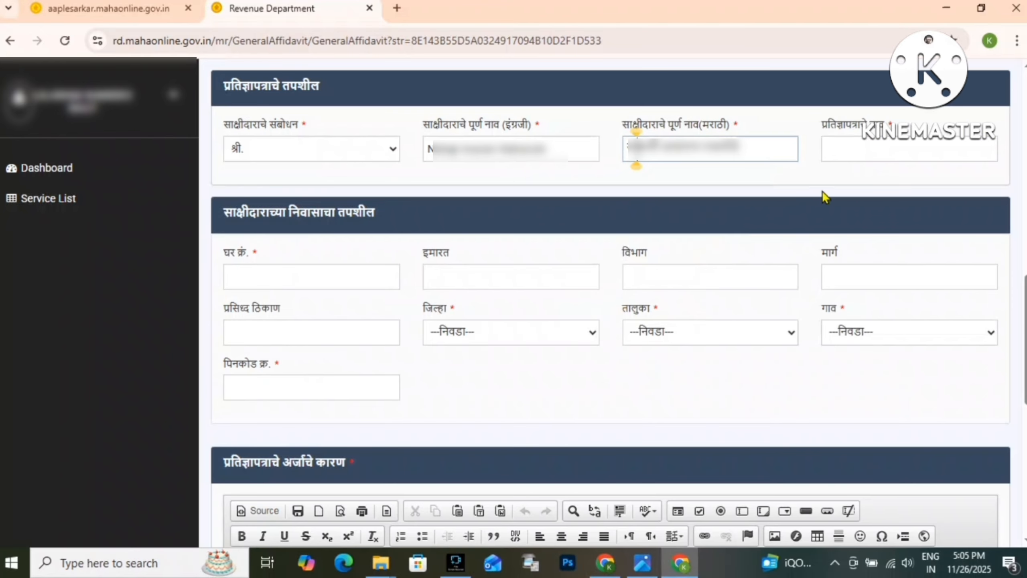
pyautogui.click(868, 153)
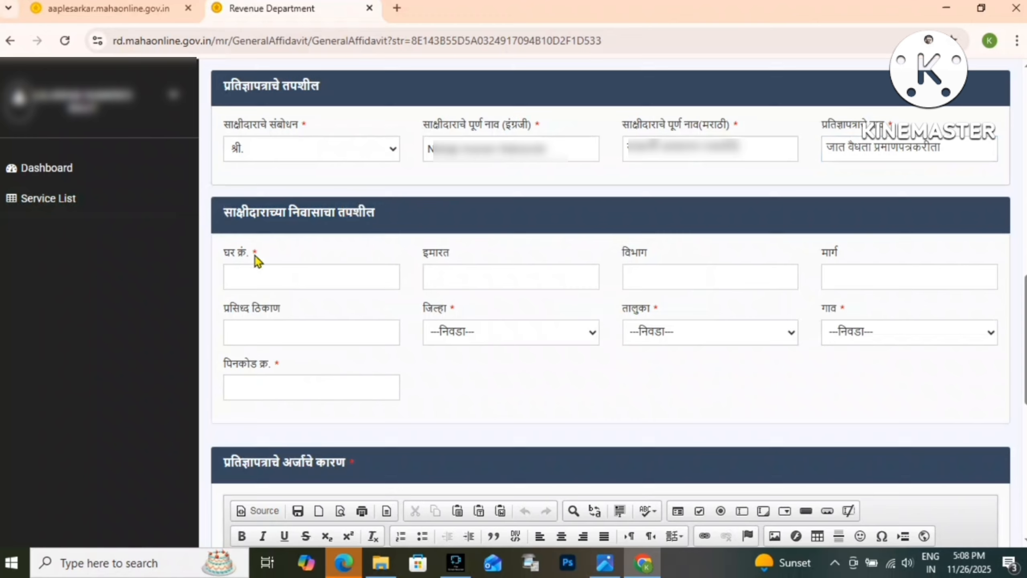
# - Enter the house number in Marathi in the witness's residence details
pyautogui.click(254, 271)
pyautogui.hotkey('alt', 'shift')
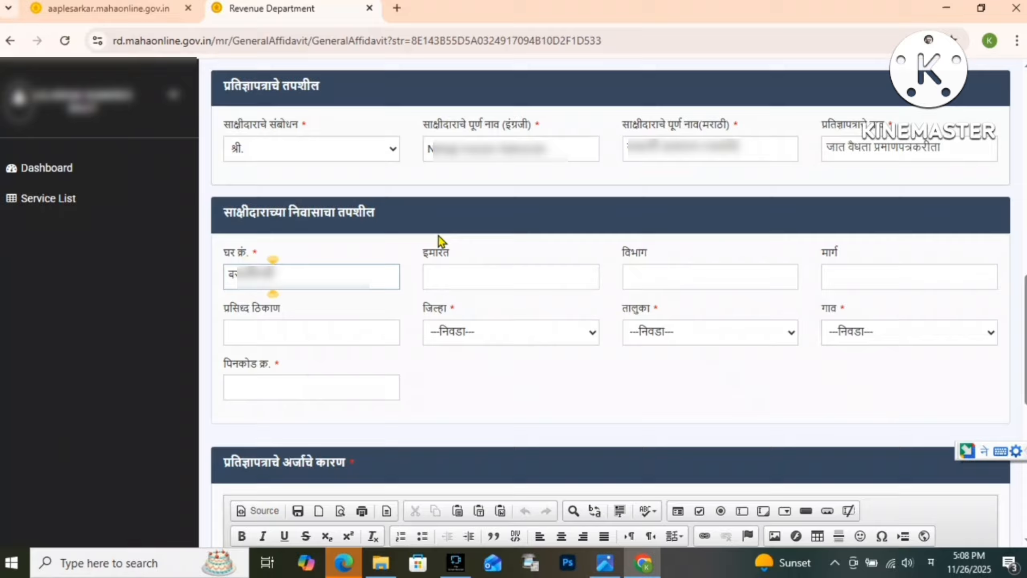
pyautogui.click(424, 252)
# - Set the district of the witness's residence to चंद्रपूर
pyautogui.moveTo(424, 252); pyautogui.dragTo(465, 262)
pyautogui.moveTo(630, 256); pyautogui.dragTo(679, 259)
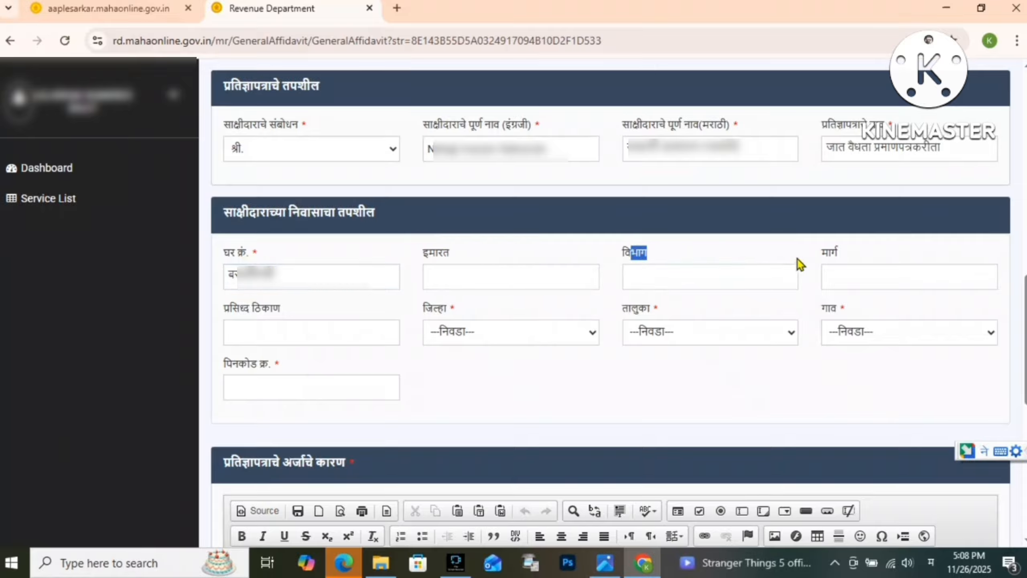
pyautogui.moveTo(832, 257); pyautogui.dragTo(852, 261)
pyautogui.moveTo(229, 308); pyautogui.dragTo(314, 311)
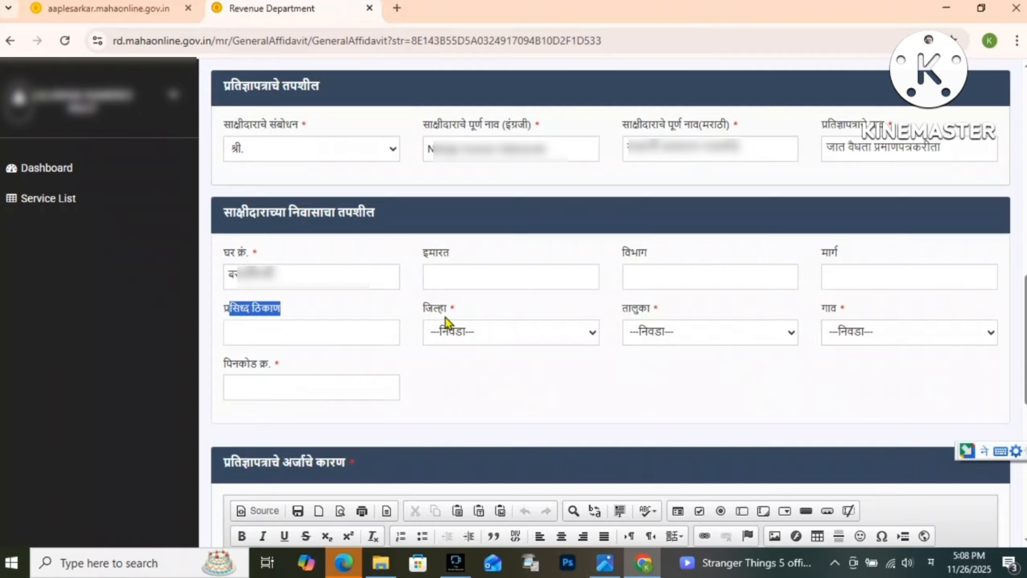
pyautogui.moveTo(445, 318); pyautogui.dragTo(459, 315)
pyautogui.click(472, 335)
pyautogui.click(472, 284)
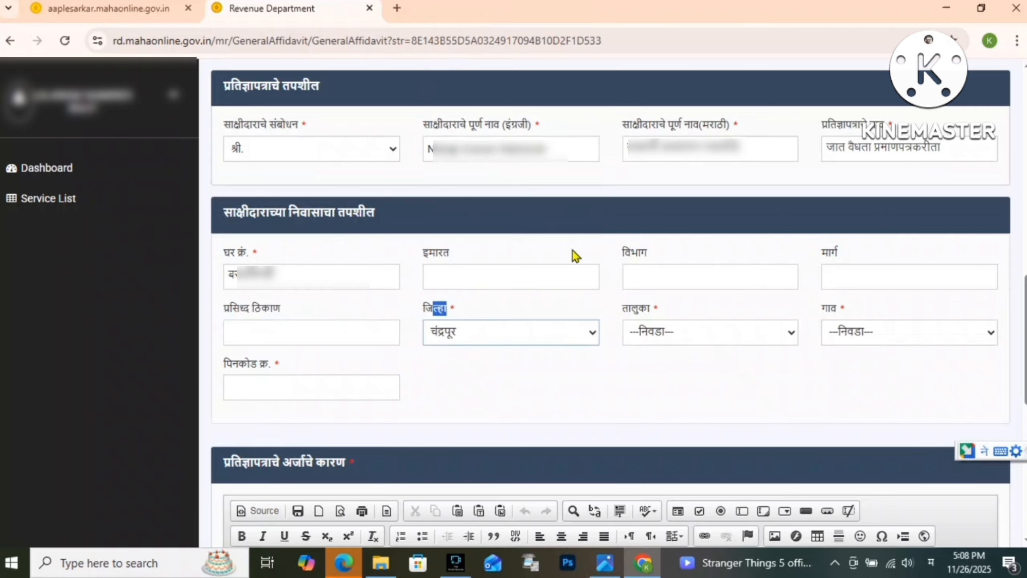
# - Set the taluka of the witness's residence to ब्रह्मपुरी and select the witness's village
pyautogui.moveTo(634, 315); pyautogui.dragTo(673, 316)
pyautogui.click(697, 338)
pyautogui.click(694, 398)
pyautogui.moveTo(823, 311); pyautogui.dragTo(873, 313)
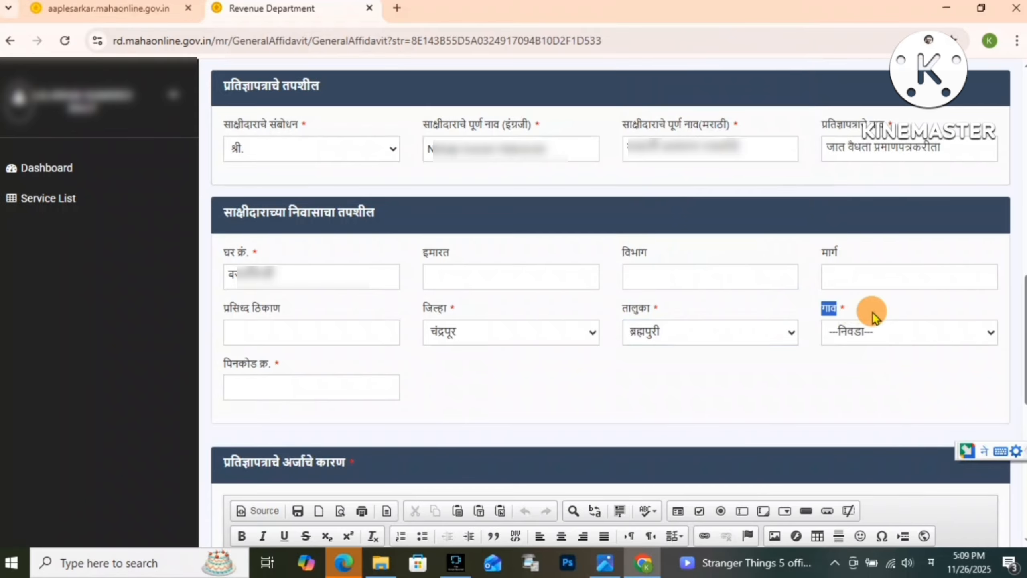
pyautogui.click(910, 332)
pyautogui.click(893, 264)
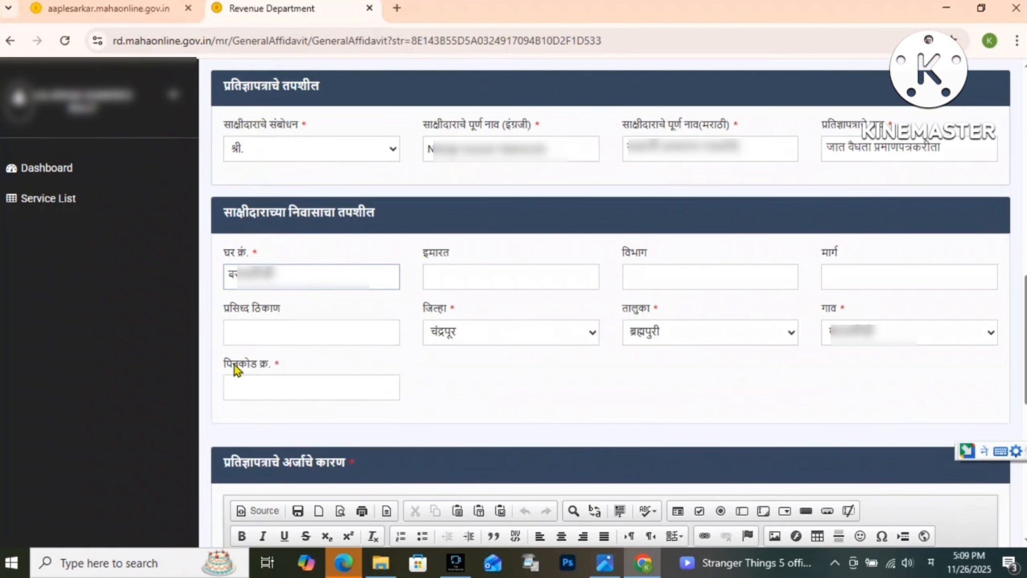
# - Fill in the postal code of the witness's residence
pyautogui.tripleClick(252, 365)
pyautogui.click(248, 384)
pyautogui.write('441206')
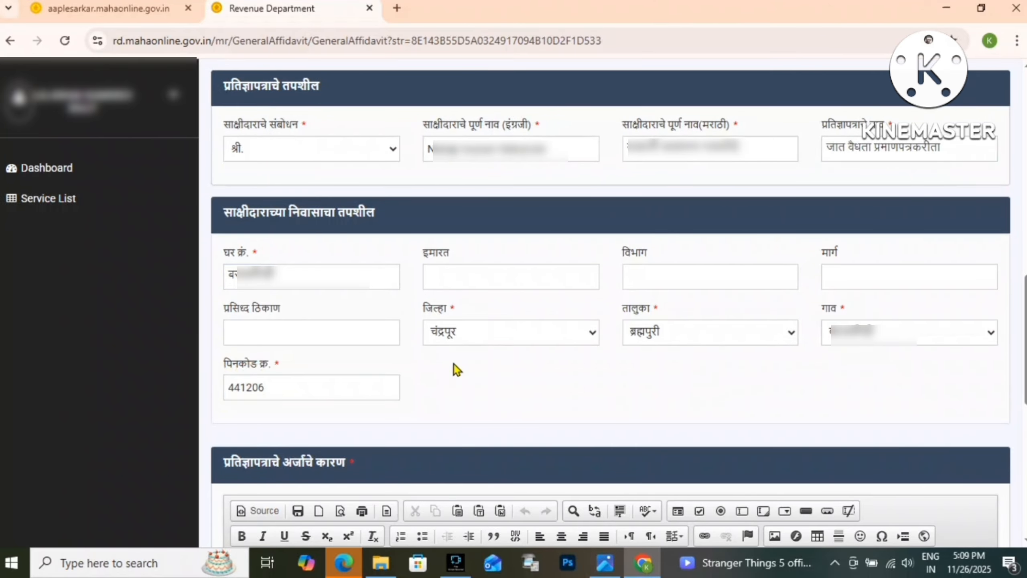
# - Enter जात वैधता प्रमाणपत्र करीता as the reason for the affidavit application
pyautogui.scroll(-5, 454, 365)
pyautogui.moveTo(224, 83); pyautogui.dragTo(327, 78)
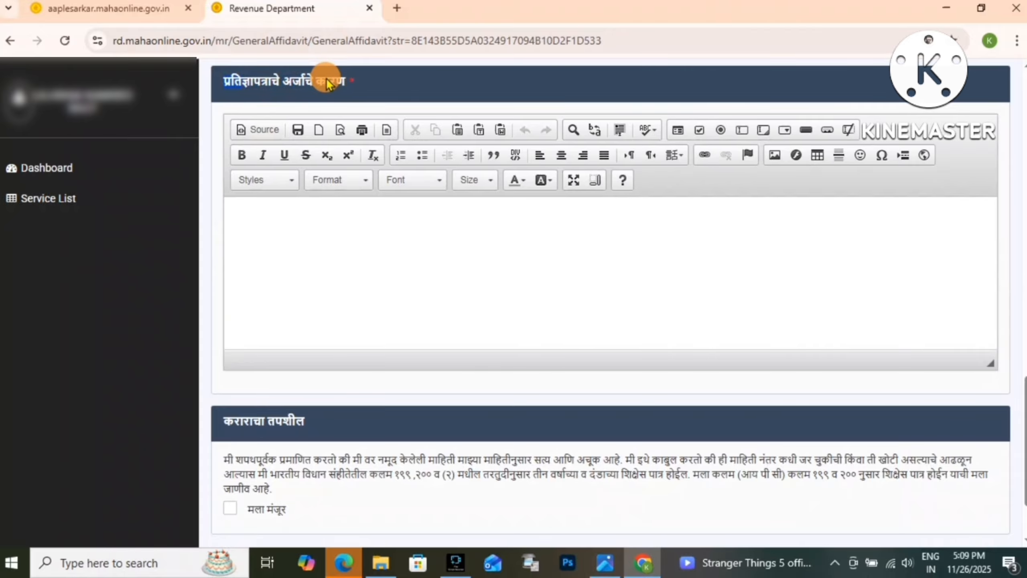
pyautogui.click(261, 254)
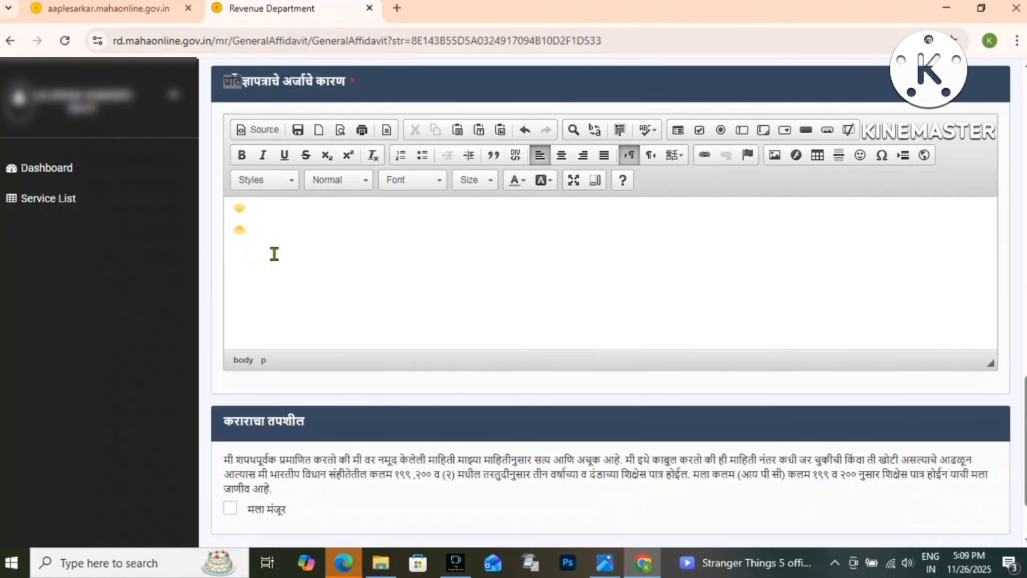
pyautogui.hotkey('alt', 'shift')
pyautogui.write('जात वैधता प्रमाणपत्र करीता')
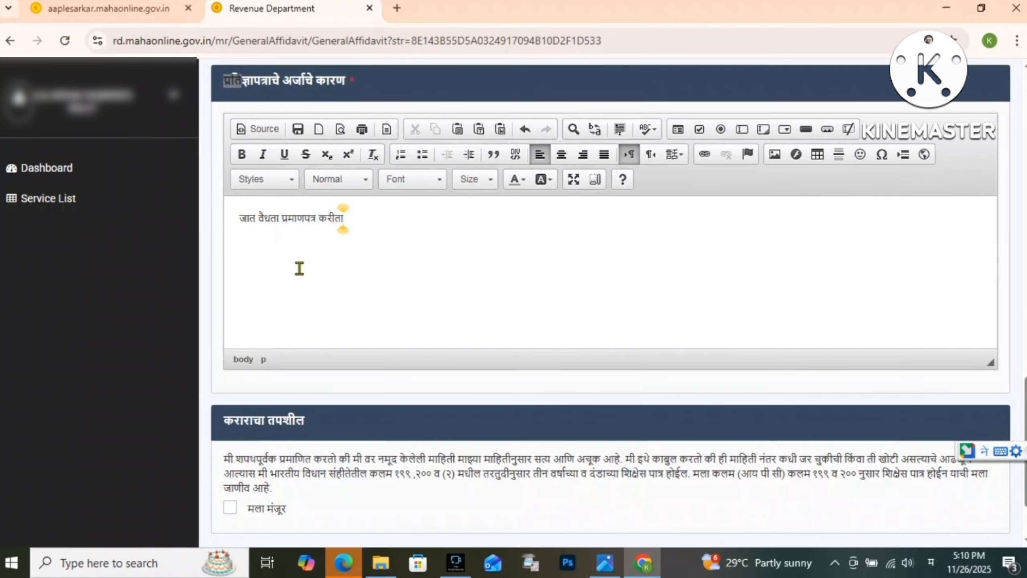
# - Accept the declaration under कराराचा तपशील by ticking मला मंजूर
pyautogui.scroll(-1, 298, 268)
pyautogui.moveTo(222, 351); pyautogui.dragTo(269, 345)
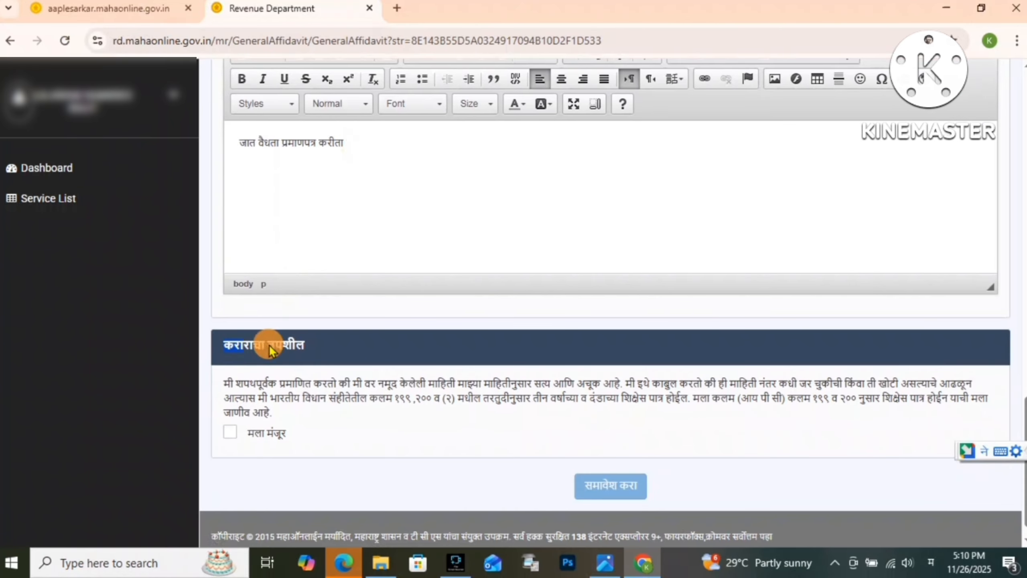
pyautogui.moveTo(241, 386); pyautogui.dragTo(296, 407)
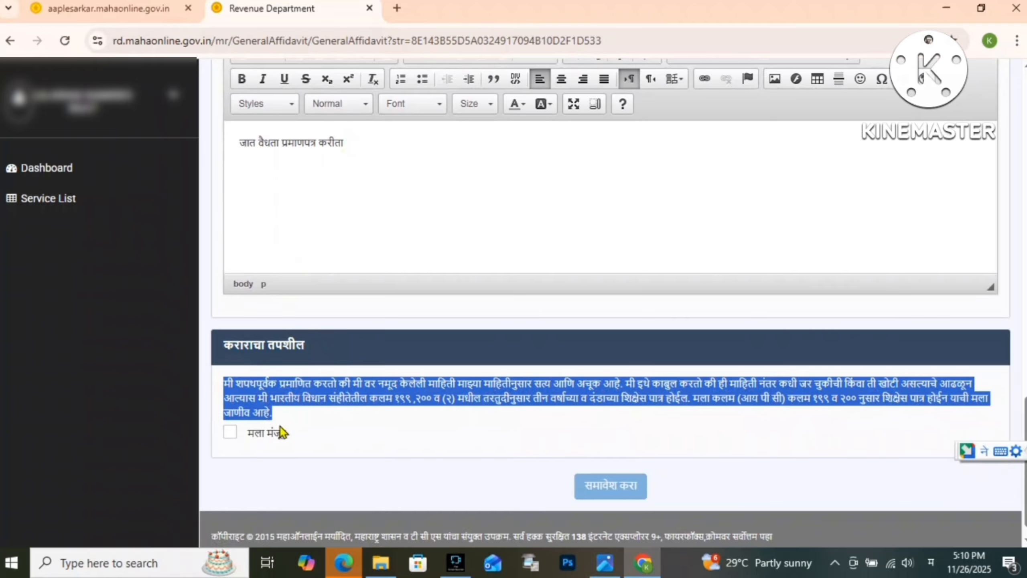
pyautogui.moveTo(285, 435); pyautogui.dragTo(256, 435)
pyautogui.click(230, 432)
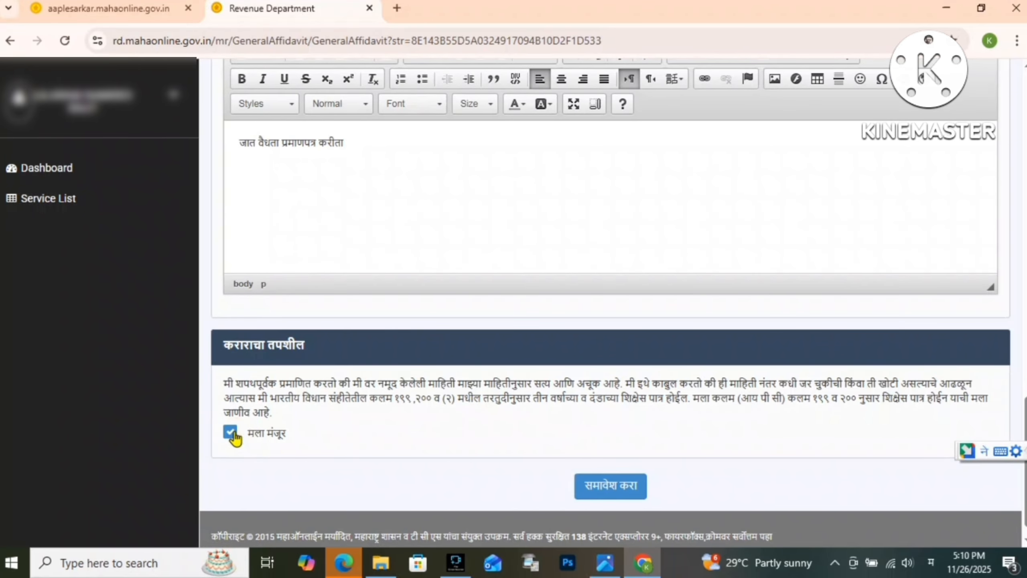
# - Submit the completed affidavit application, acknowledge the notices and continue to the document upload stage
pyautogui.click(610, 488)
pyautogui.moveTo(359, 102); pyautogui.dragTo(411, 145)
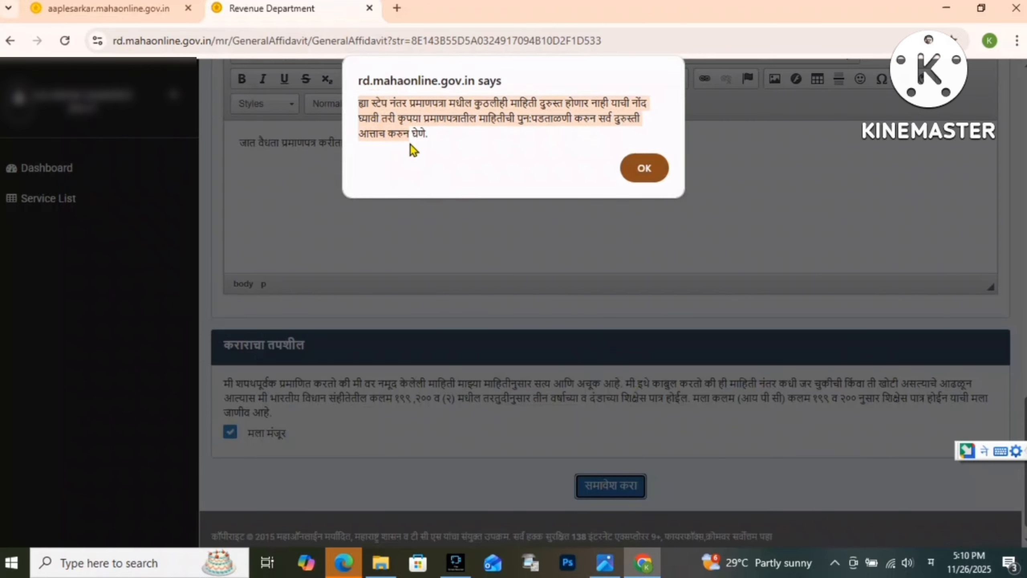
pyautogui.click(631, 168)
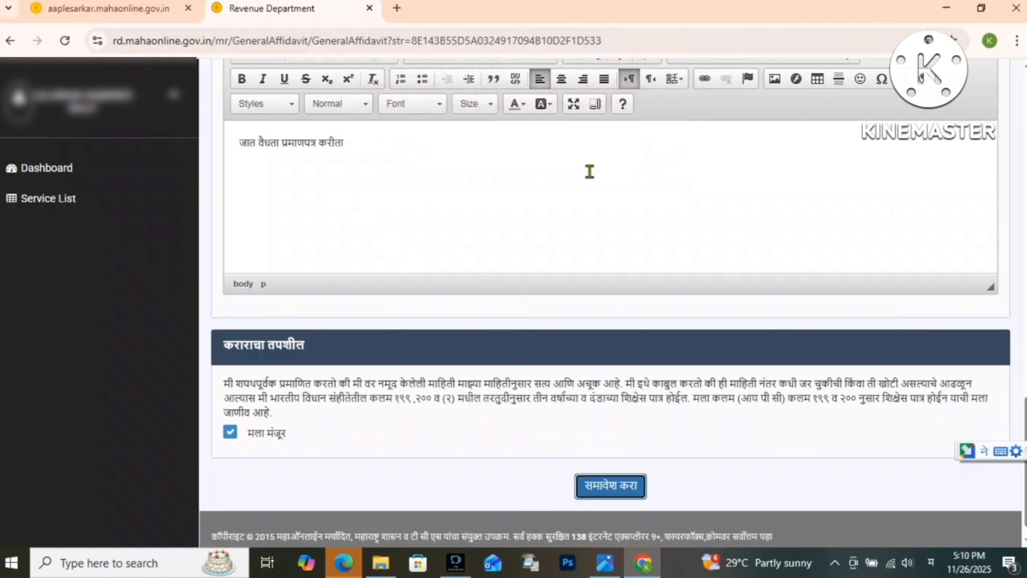
pyautogui.click(617, 486)
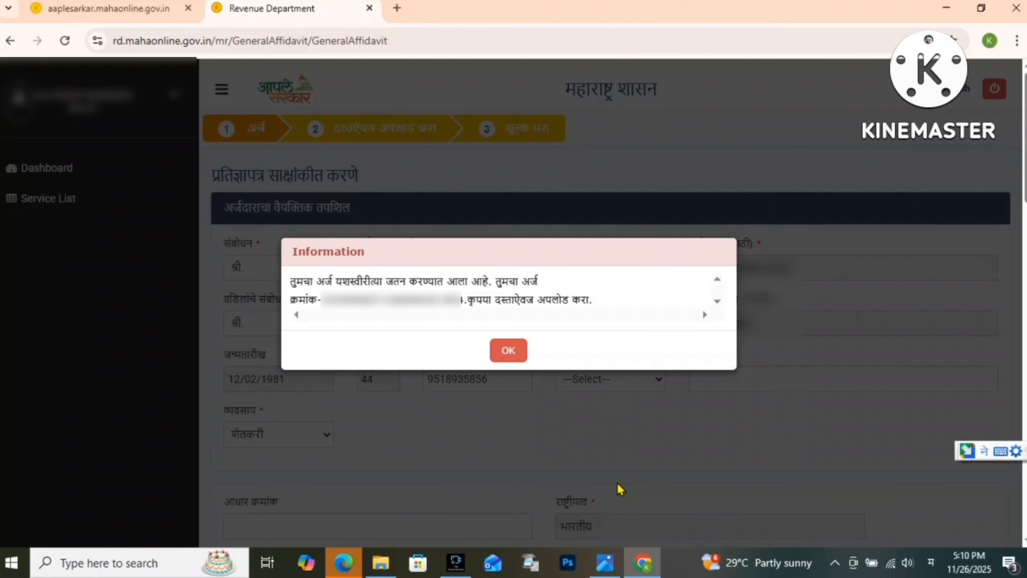
pyautogui.moveTo(317, 281); pyautogui.dragTo(562, 303)
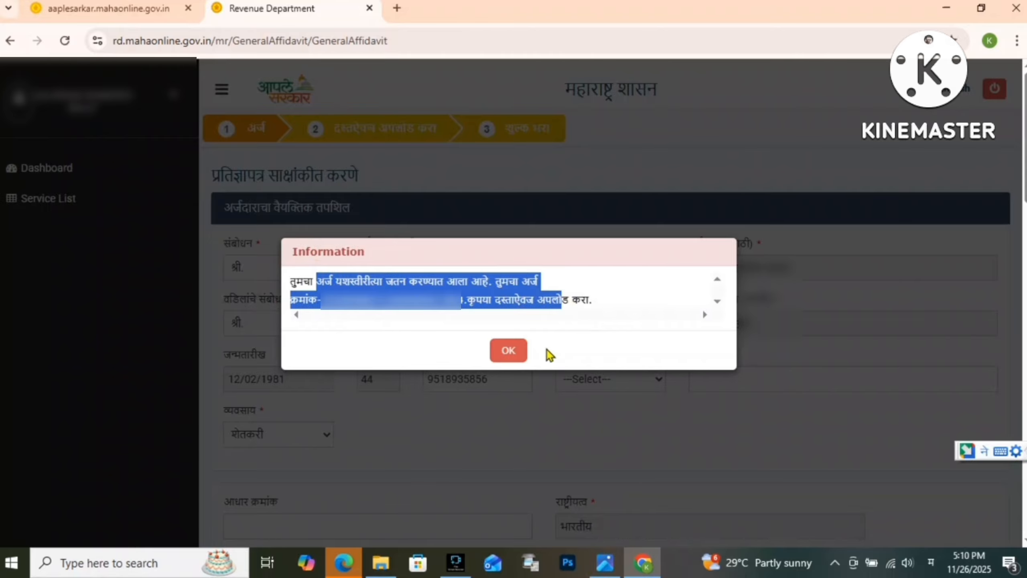
pyautogui.click(509, 352)
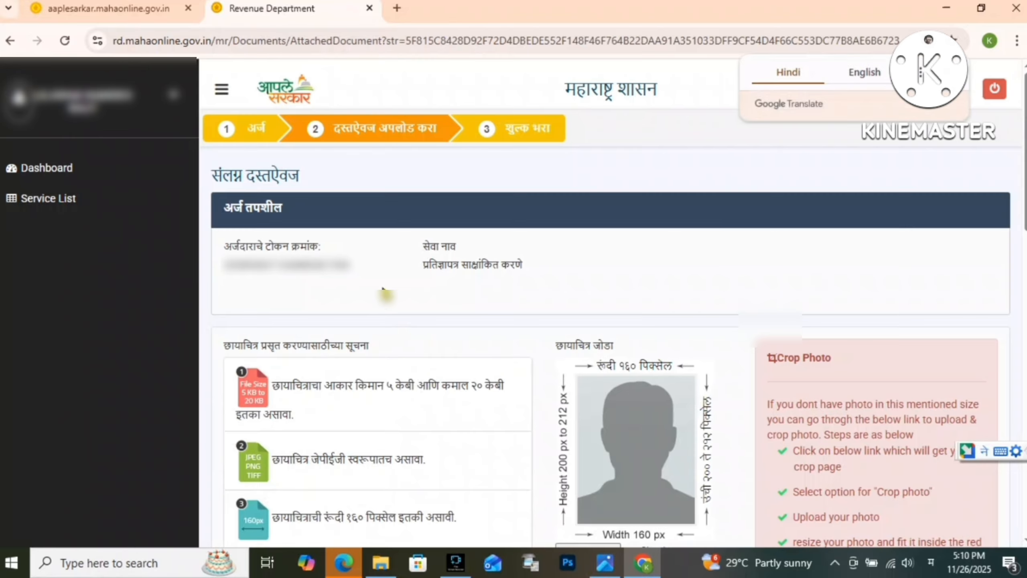
# - Attach live.jpeg from the FORM NO. 3 AFFIDAVITE folder as the applicant's photo
pyautogui.moveTo(257, 247); pyautogui.dragTo(419, 244)
pyautogui.click(485, 261)
pyautogui.scroll(-2, 490, 281)
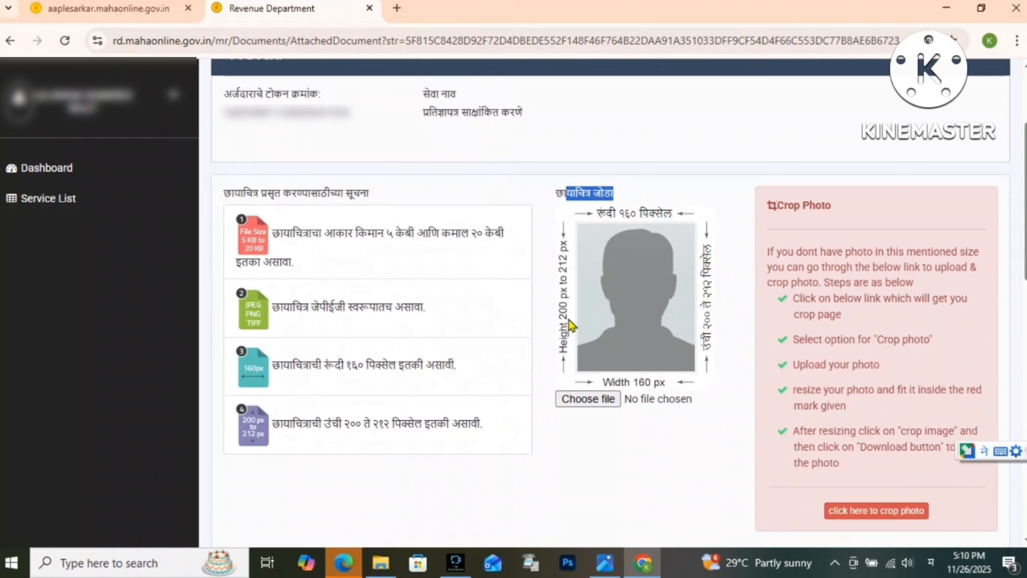
pyautogui.moveTo(789, 251); pyautogui.dragTo(929, 452)
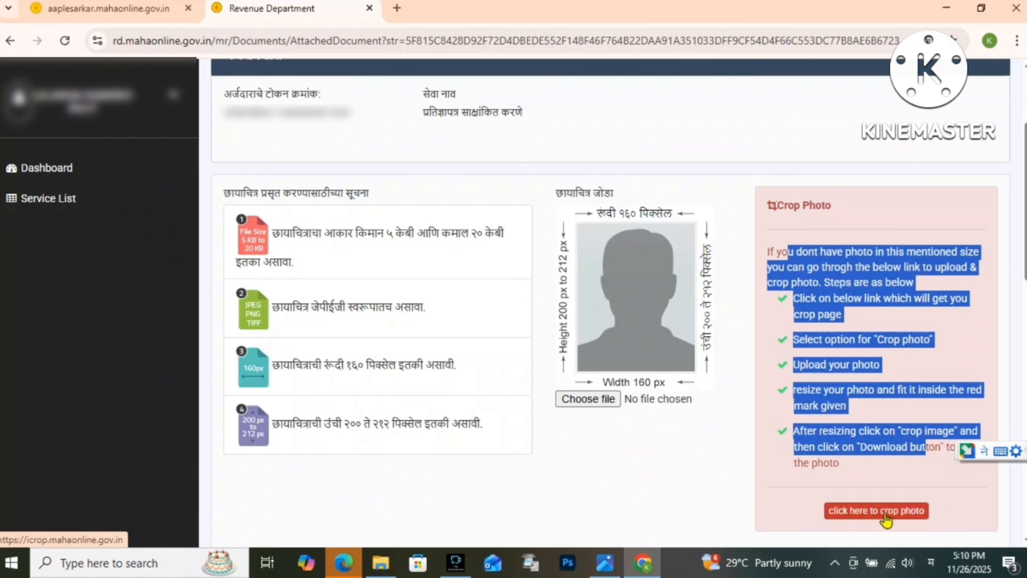
pyautogui.click(599, 437)
pyautogui.click(582, 400)
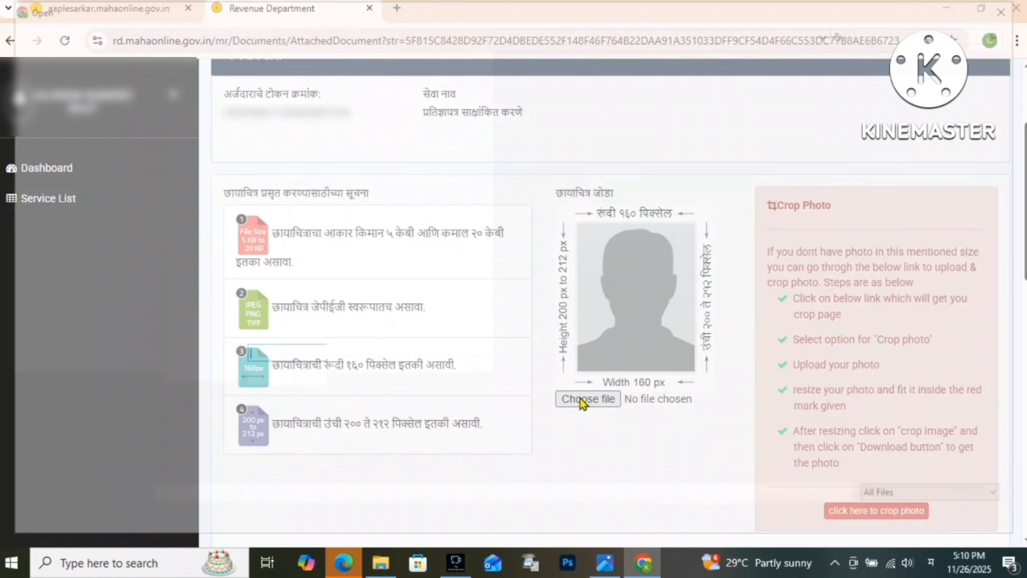
pyautogui.doubleClick(252, 99)
pyautogui.click(223, 147)
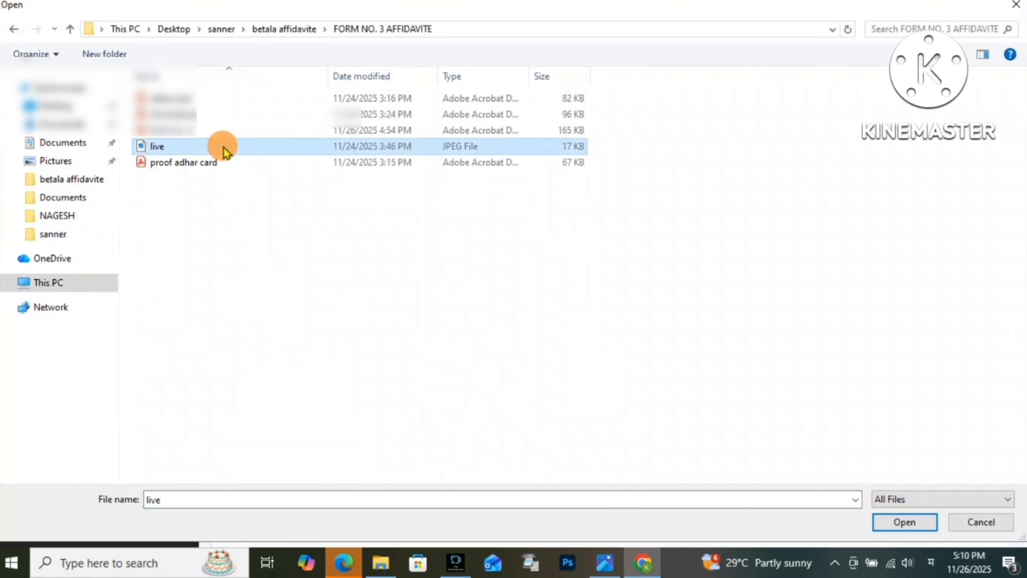
pyautogui.doubleClick(223, 148)
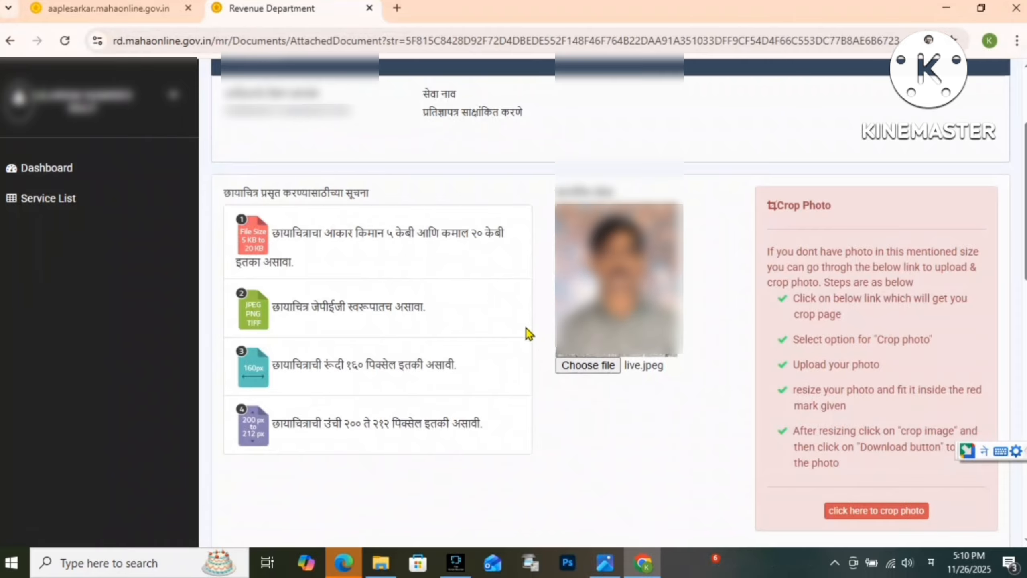
# - Select आधार कार्ड as the proof of identity and attach adharcard.pdf using the Upload File option
pyautogui.scroll(-6, 521, 332)
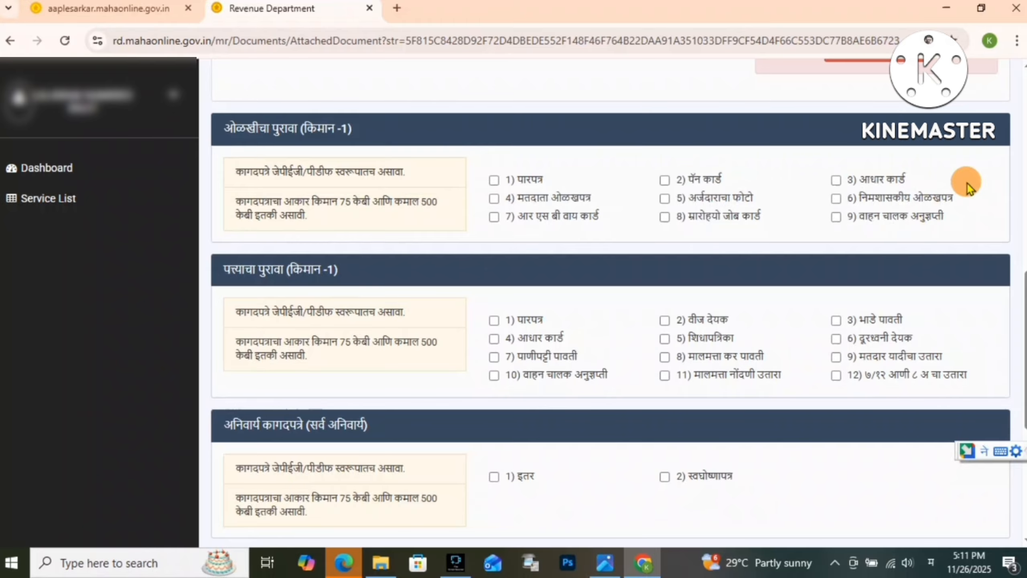
pyautogui.moveTo(897, 180); pyautogui.dragTo(870, 180)
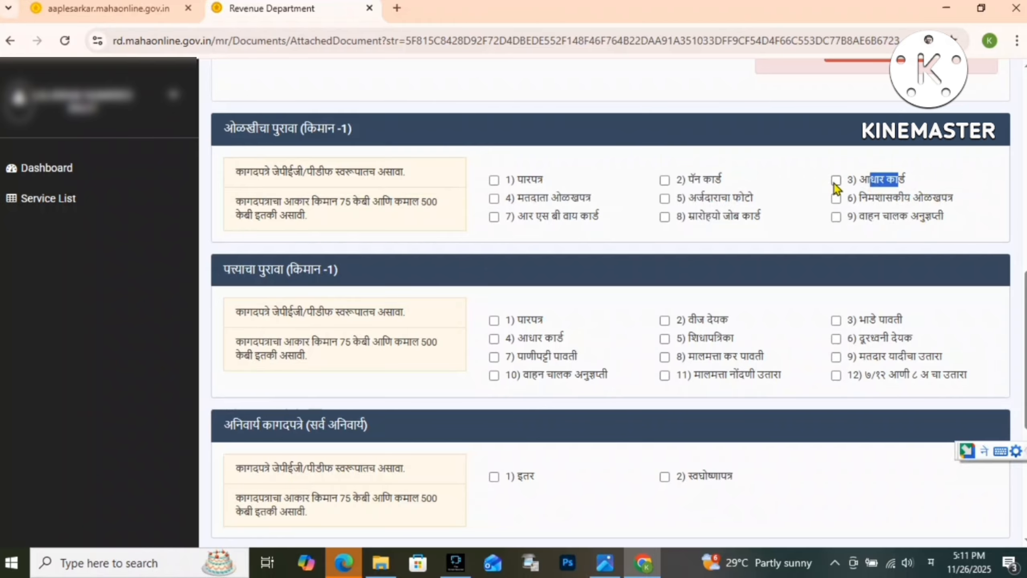
pyautogui.click(836, 181)
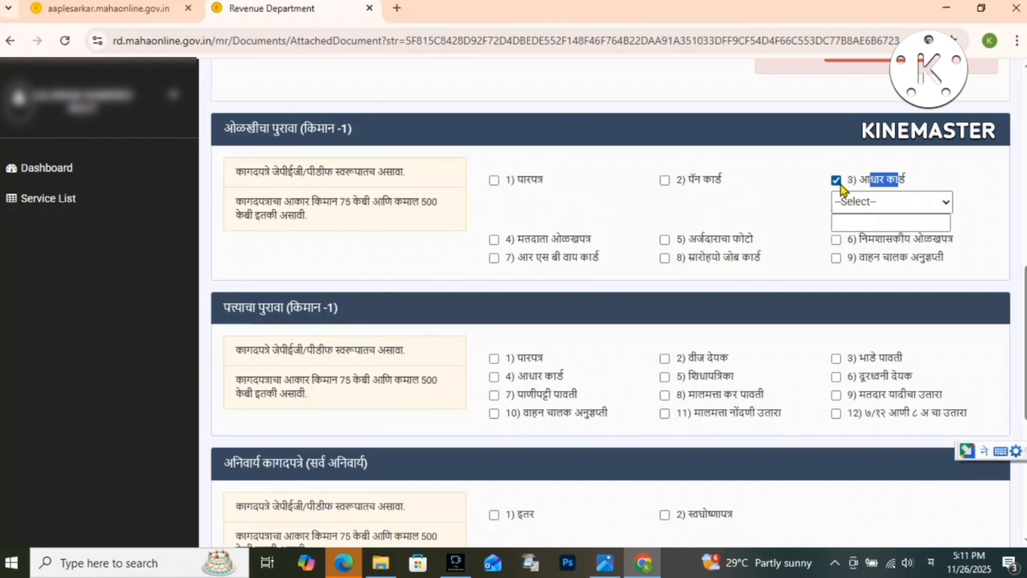
pyautogui.click(859, 203)
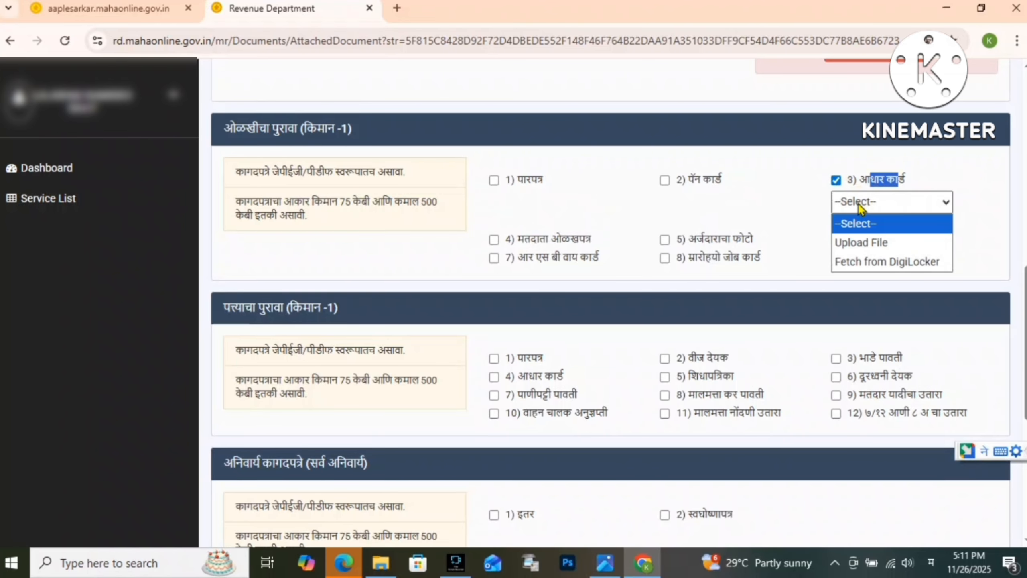
pyautogui.click(860, 242)
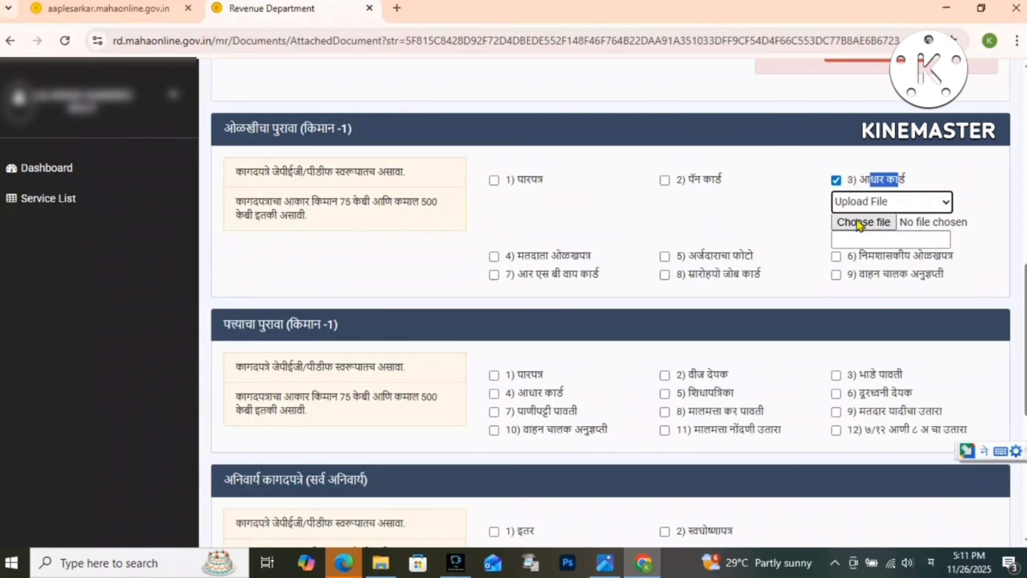
pyautogui.click(860, 223)
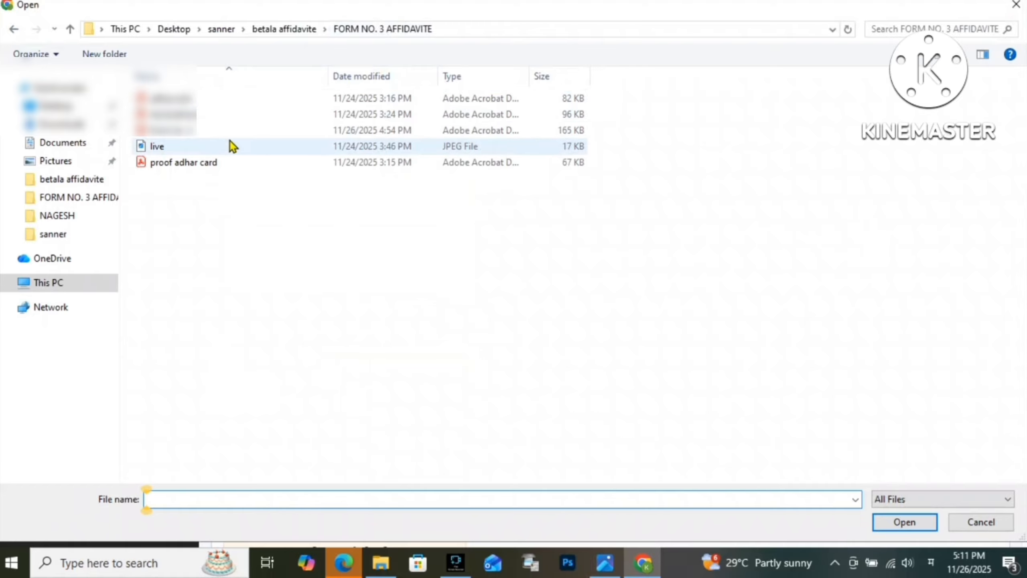
pyautogui.doubleClick(248, 99)
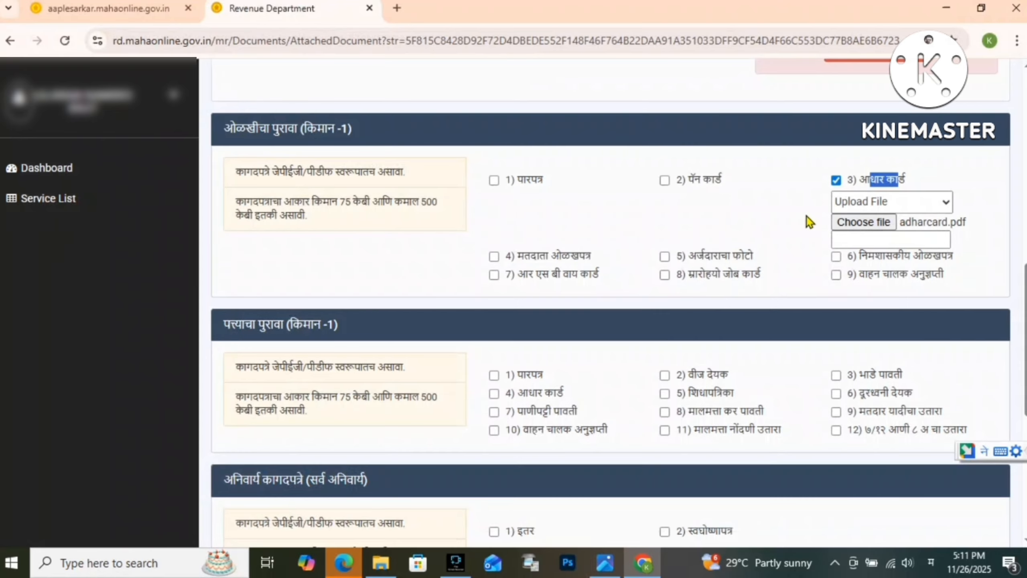
# - Select आधार कार्ड as the proof of address and attach proof adhar card.pdf using the Upload File option
pyautogui.click(235, 326)
pyautogui.moveTo(234, 326); pyautogui.dragTo(314, 324)
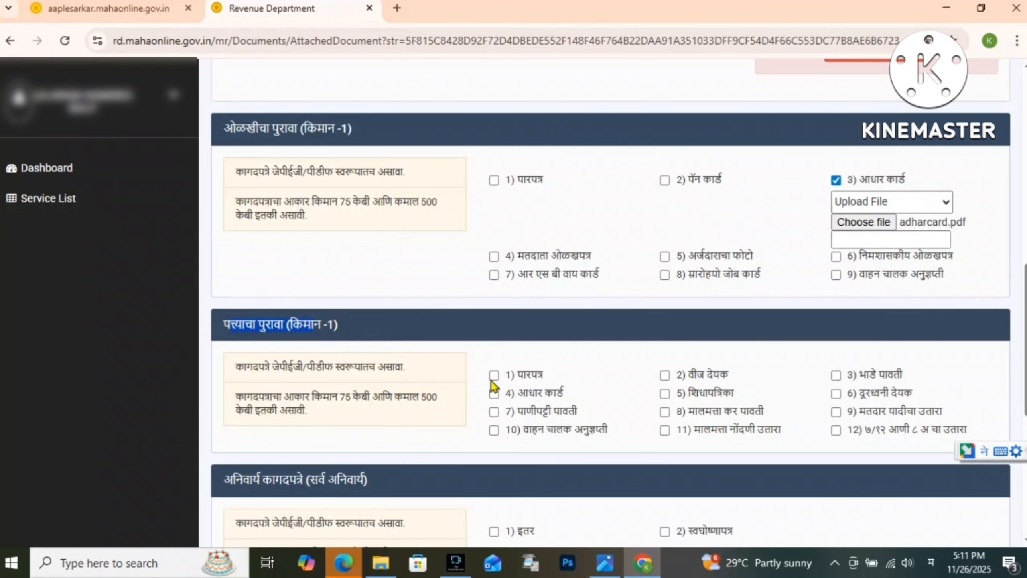
pyautogui.moveTo(523, 379); pyautogui.dragTo(947, 443)
pyautogui.click(541, 354)
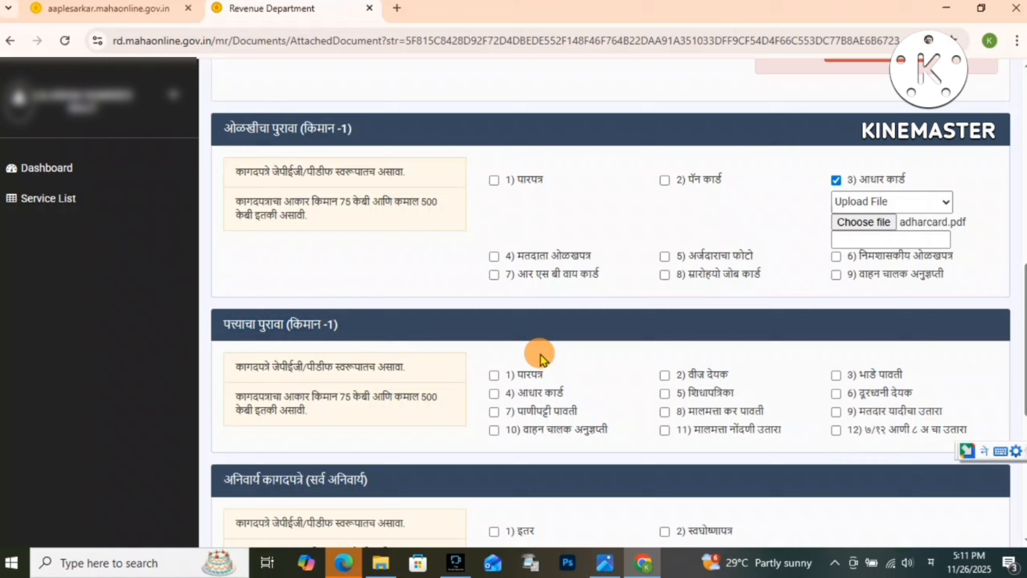
pyautogui.click(494, 396)
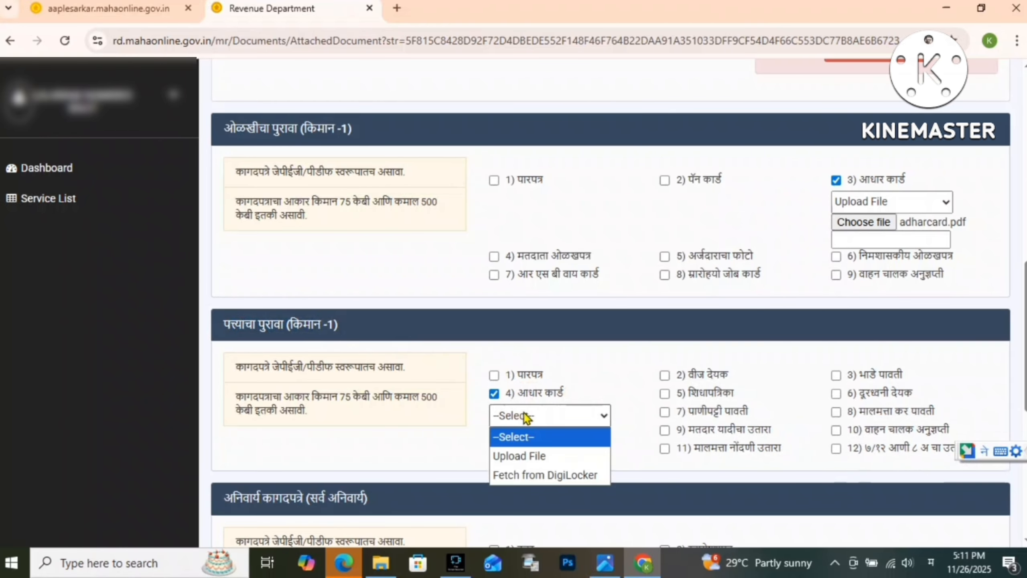
pyautogui.click(526, 455)
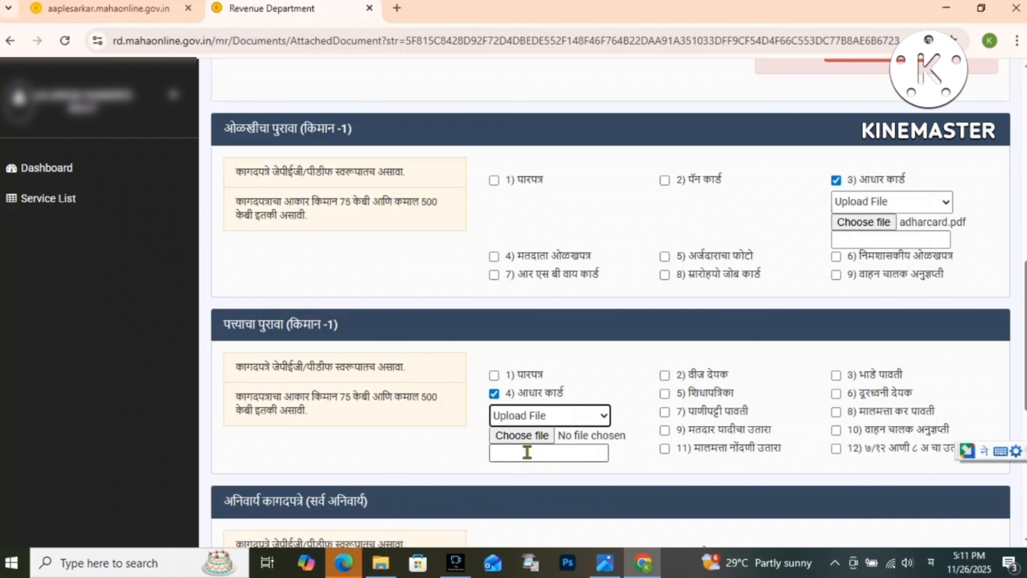
pyautogui.click(522, 435)
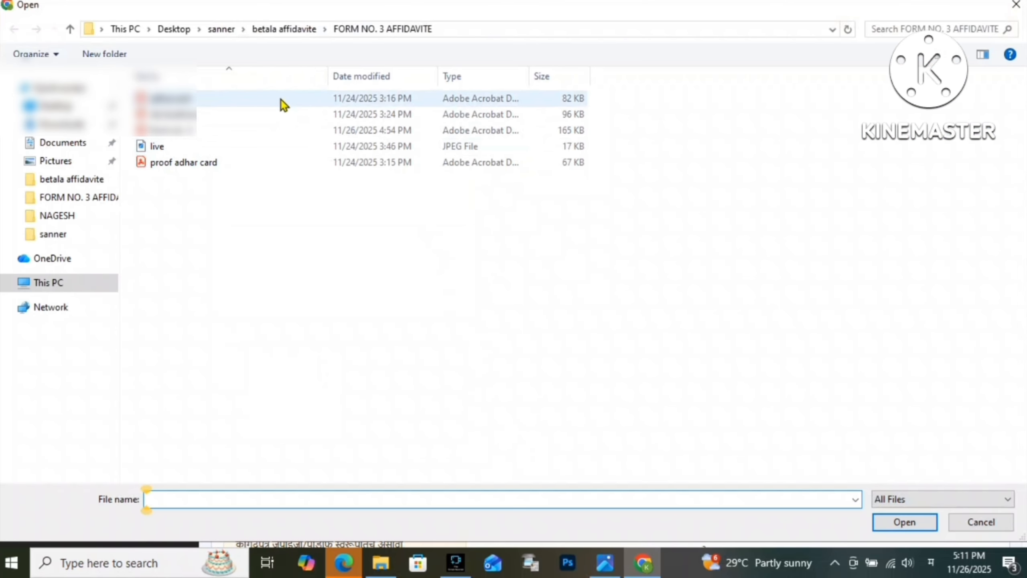
pyautogui.doubleClick(273, 162)
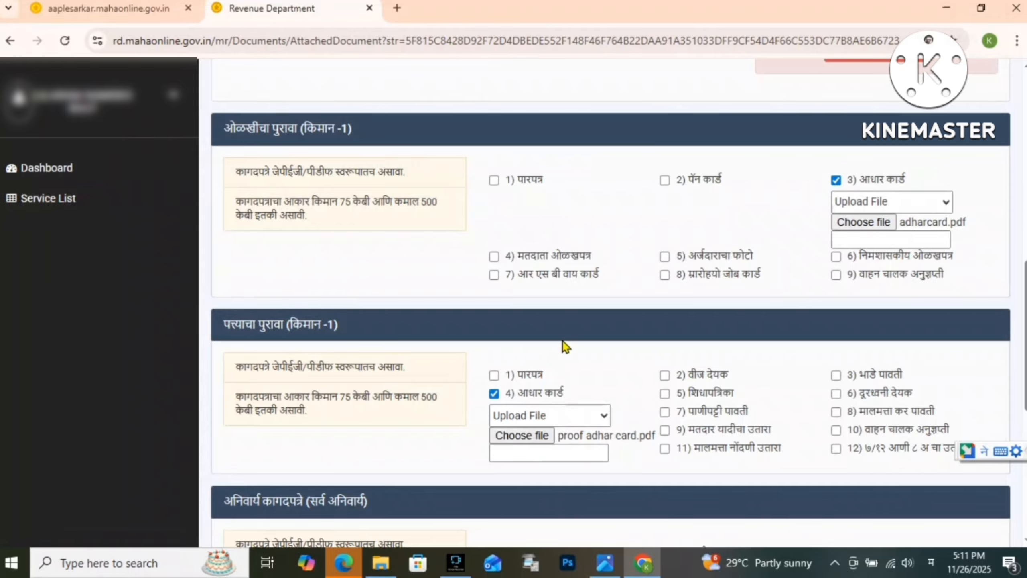
# - Mark स्वघोषणापत्र among the mandatory documents and open the blank self-declaration form PDF
pyautogui.scroll(-5, 523, 326)
pyautogui.moveTo(245, 272); pyautogui.dragTo(368, 271)
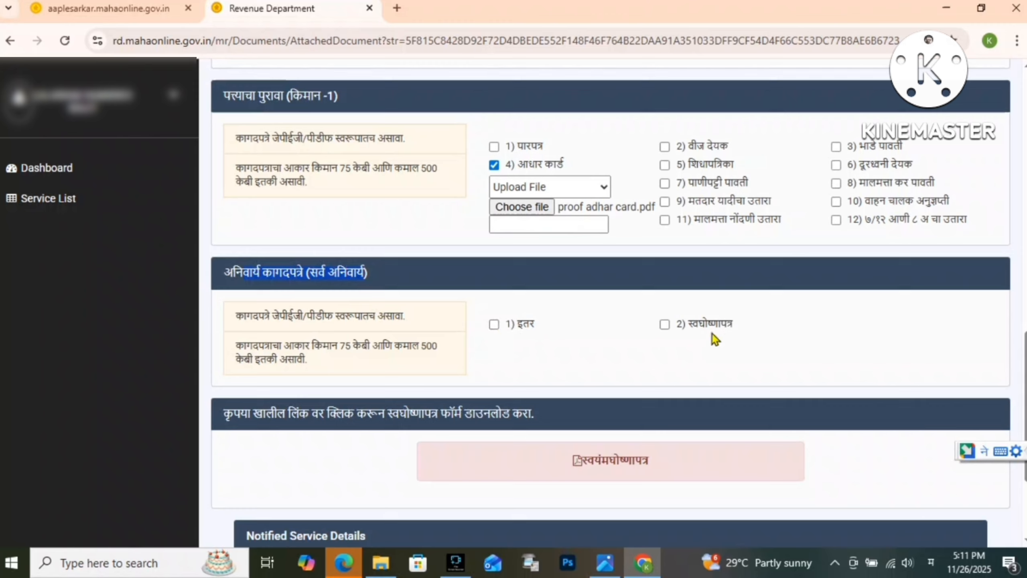
pyautogui.click(666, 326)
pyautogui.click(682, 355)
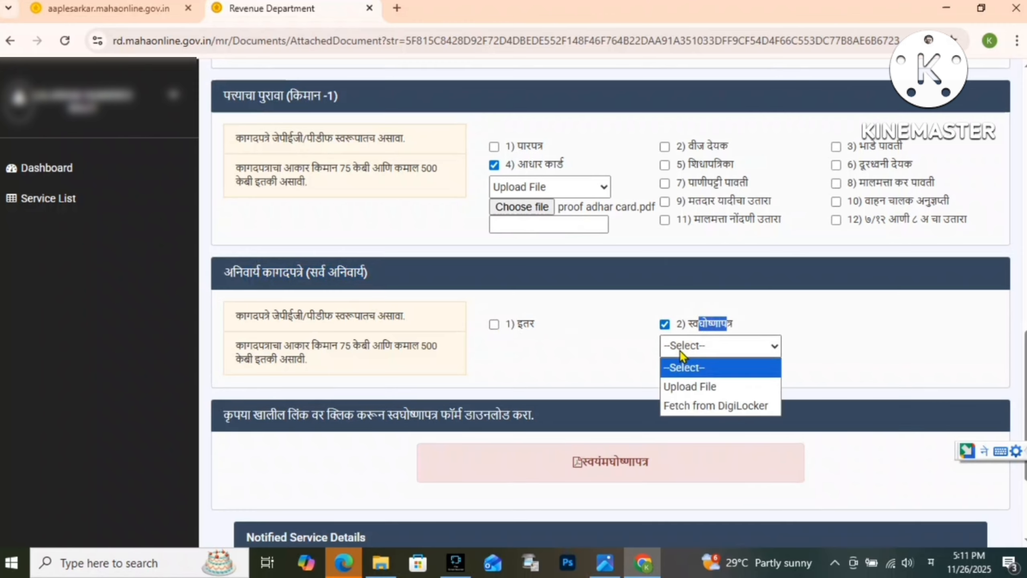
pyautogui.click(566, 476)
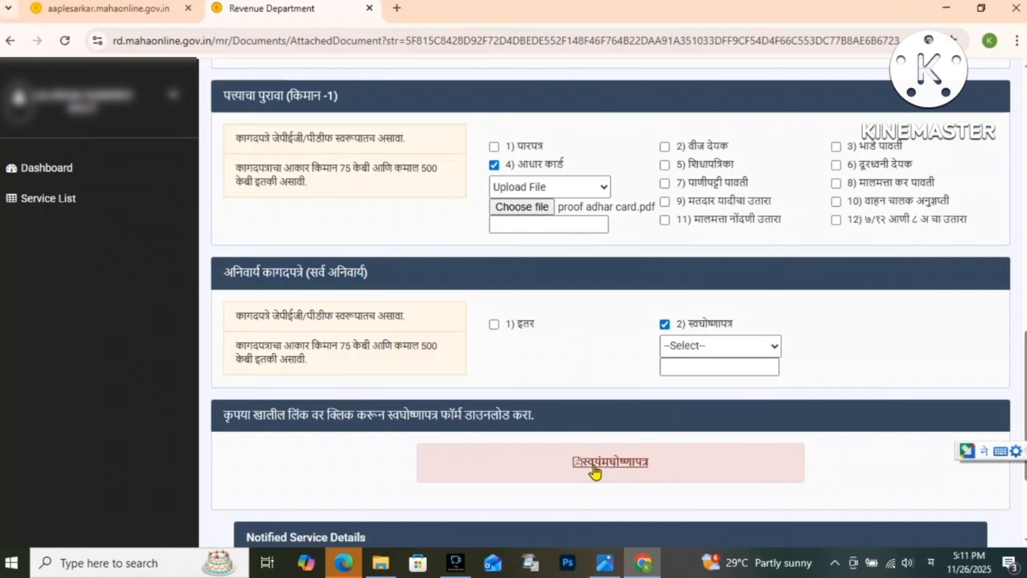
pyautogui.click(631, 464)
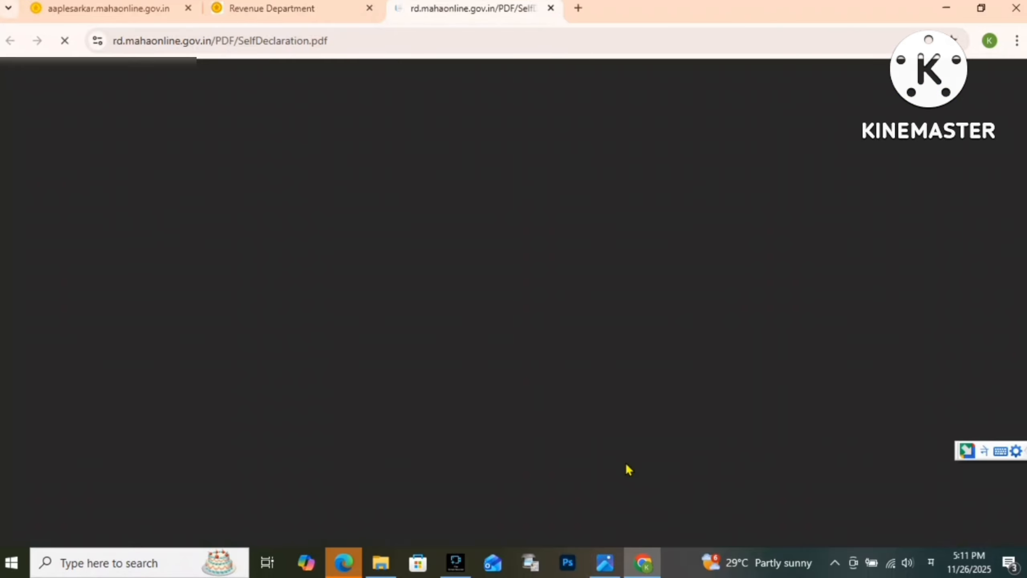
# - Draw with the second-thinnest pen around the photo box and the name, father's name, age, Aadhaar number, occupation and residence blanks on page 1
pyautogui.click(596, 81)
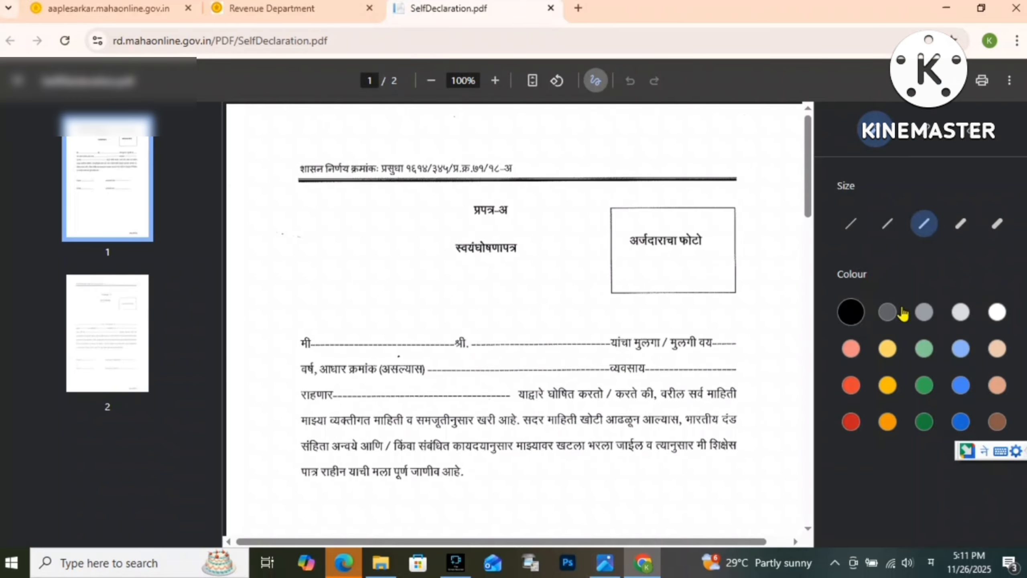
pyautogui.click(888, 223)
pyautogui.moveTo(606, 254)
pyautogui.mouseDown()
pyautogui.moveTo(705, 238)
pyautogui.moveTo(663, 240)
pyautogui.mouseUp()
pyautogui.moveTo(326, 334)
pyautogui.mouseDown()
pyautogui.moveTo(316, 340)
pyautogui.moveTo(443, 344)
pyautogui.moveTo(349, 342)
pyautogui.mouseUp()
pyautogui.moveTo(613, 335)
pyautogui.mouseDown()
pyautogui.moveTo(468, 337)
pyautogui.moveTo(607, 338)
pyautogui.mouseUp()
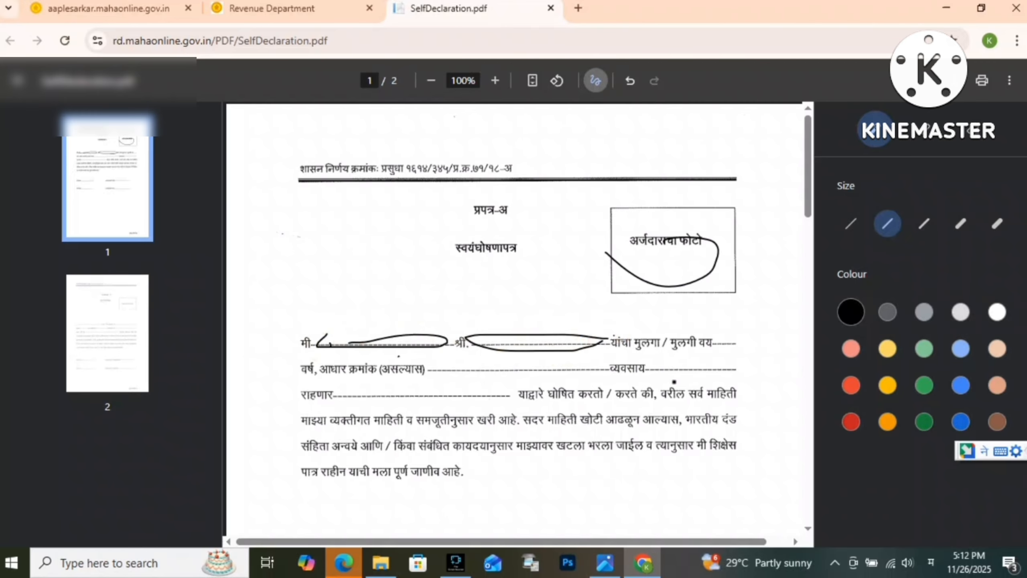
pyautogui.moveTo(724, 343)
pyautogui.mouseDown()
pyautogui.moveTo(739, 344)
pyautogui.moveTo(720, 329)
pyautogui.mouseUp()
pyautogui.moveTo(443, 368)
pyautogui.mouseDown()
pyautogui.moveTo(482, 351)
pyautogui.moveTo(607, 367)
pyautogui.moveTo(431, 370)
pyautogui.mouseUp()
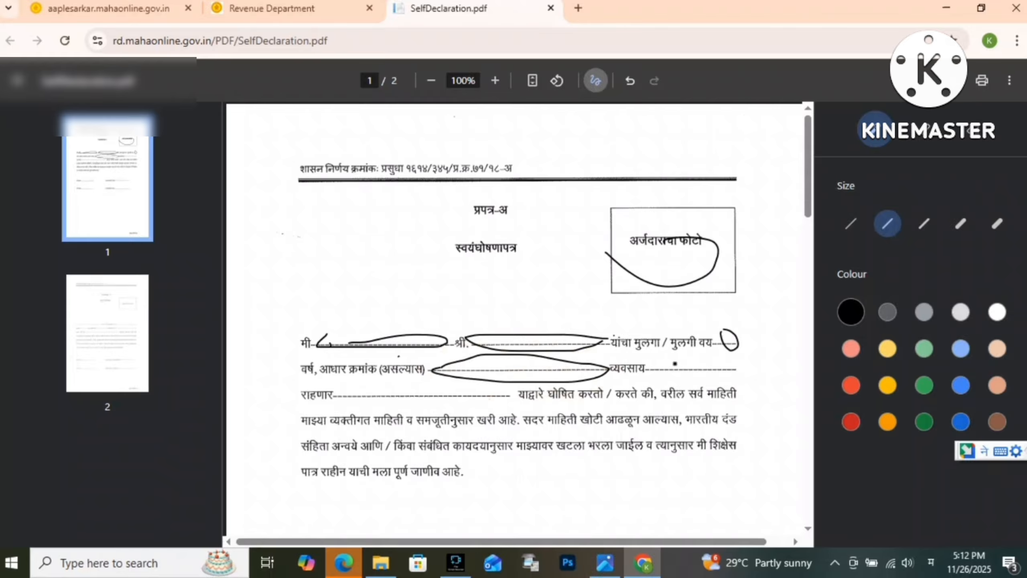
pyautogui.moveTo(675, 363)
pyautogui.mouseDown()
pyautogui.moveTo(693, 360)
pyautogui.moveTo(681, 372)
pyautogui.moveTo(665, 365)
pyautogui.mouseUp()
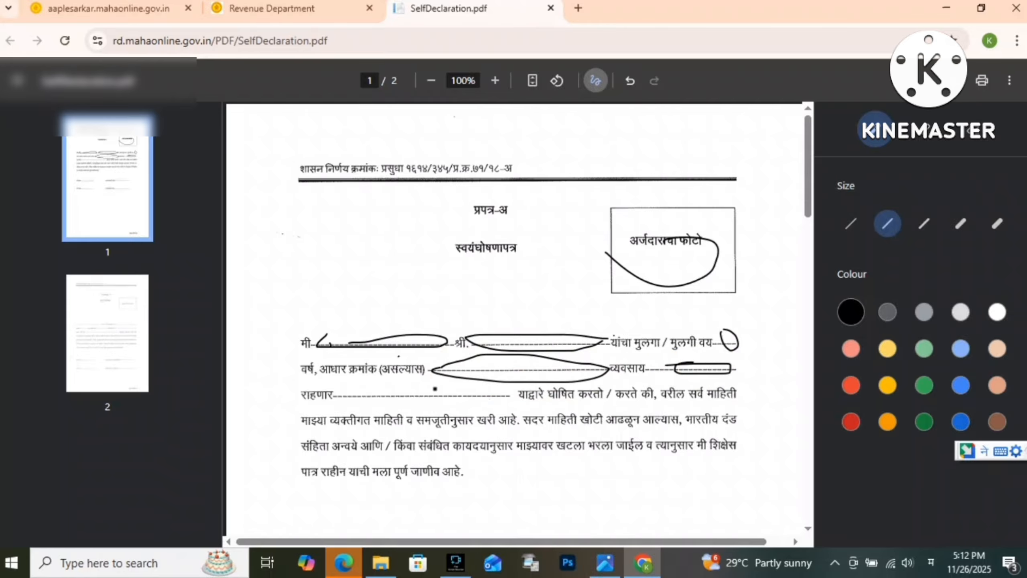
pyautogui.moveTo(435, 388)
pyautogui.mouseDown()
pyautogui.moveTo(355, 390)
pyautogui.moveTo(500, 406)
pyautogui.moveTo(436, 389)
pyautogui.mouseUp()
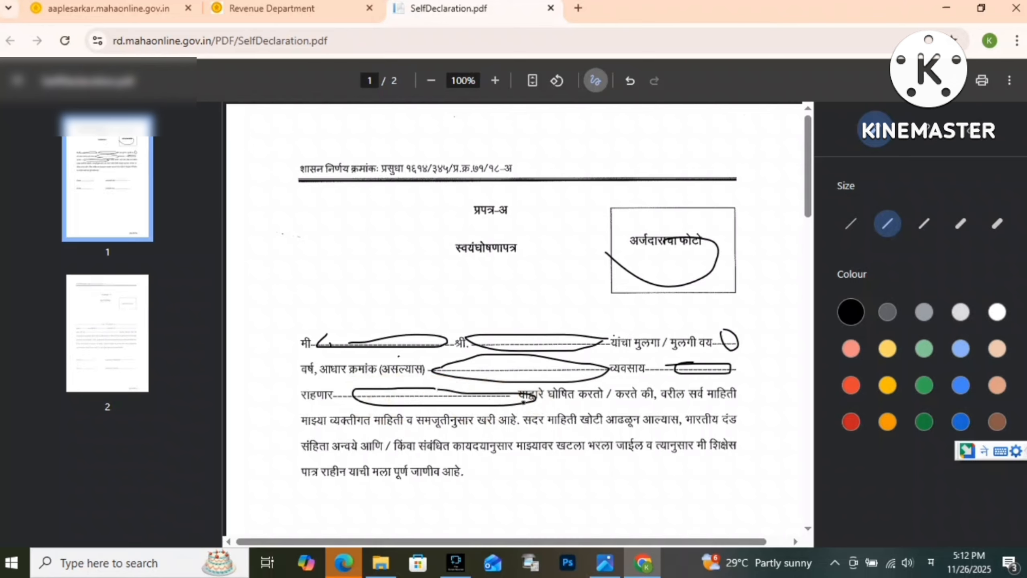
# - Circle the place, date, applicant's signature and applicant's name blanks at the end of the self-declaration
pyautogui.scroll(-5, 459, 383)
pyautogui.moveTo(366, 234)
pyautogui.mouseDown()
pyautogui.moveTo(340, 254)
pyautogui.moveTo(376, 224)
pyautogui.mouseUp()
pyautogui.moveTo(374, 298)
pyautogui.mouseDown()
pyautogui.moveTo(442, 297)
pyautogui.moveTo(337, 292)
pyautogui.mouseUp()
pyautogui.moveTo(665, 227)
pyautogui.mouseDown()
pyautogui.moveTo(667, 252)
pyautogui.moveTo(632, 242)
pyautogui.mouseUp()
pyautogui.moveTo(672, 290)
pyautogui.mouseDown()
pyautogui.moveTo(617, 291)
pyautogui.moveTo(688, 301)
pyautogui.moveTo(642, 289)
pyautogui.mouseUp()
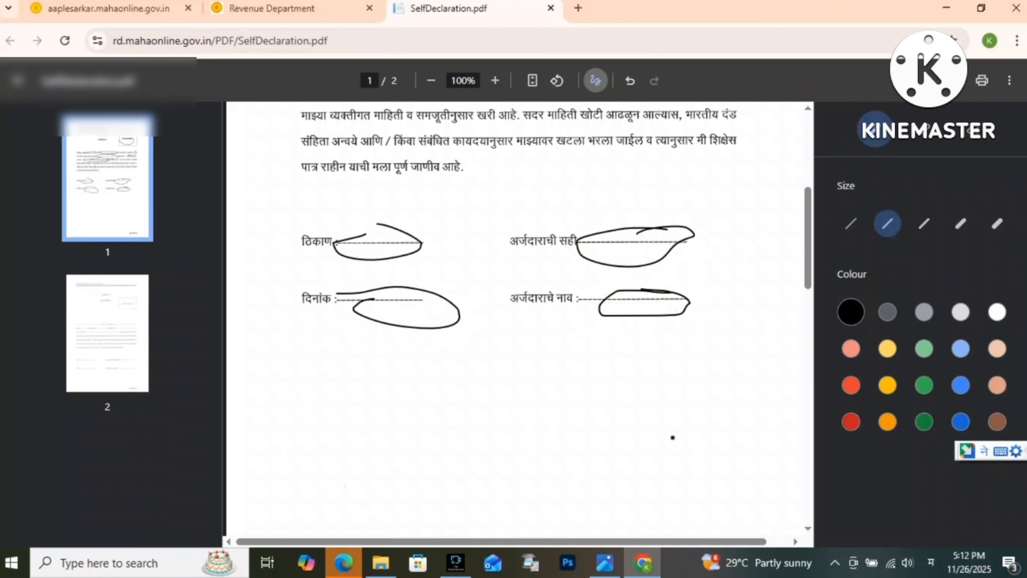
# - Change the pen colour to dark red and mark the photo box and the applicant's name blank on the English self-declaration, Annexure - A
pyautogui.click(851, 421)
pyautogui.scroll(-5, 552, 379)
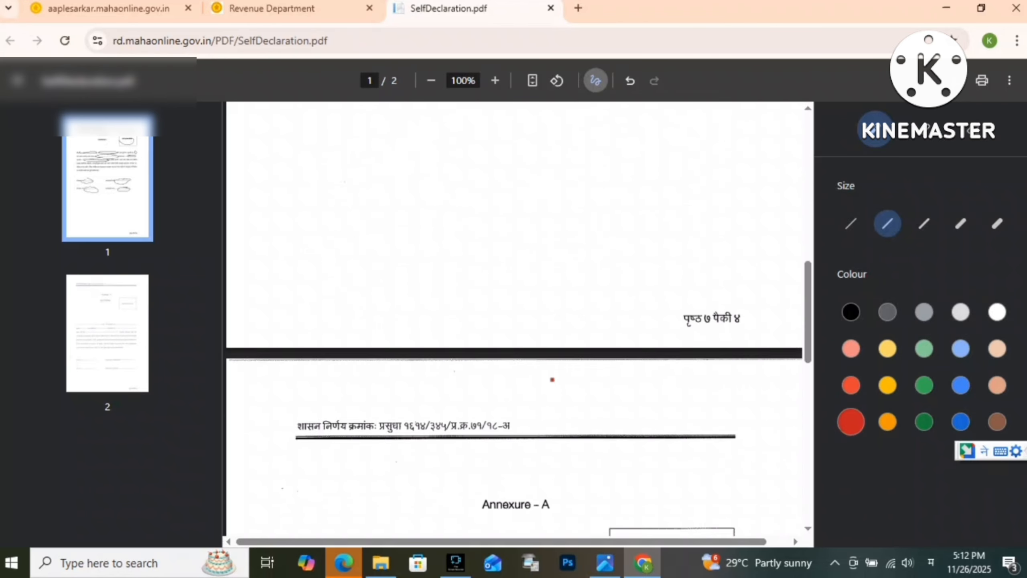
pyautogui.scroll(-6, 553, 379)
pyautogui.moveTo(710, 226)
pyautogui.mouseDown()
pyautogui.moveTo(620, 248)
pyautogui.moveTo(734, 261)
pyautogui.moveTo(655, 264)
pyautogui.mouseUp()
pyautogui.scroll(-5, 494, 303)
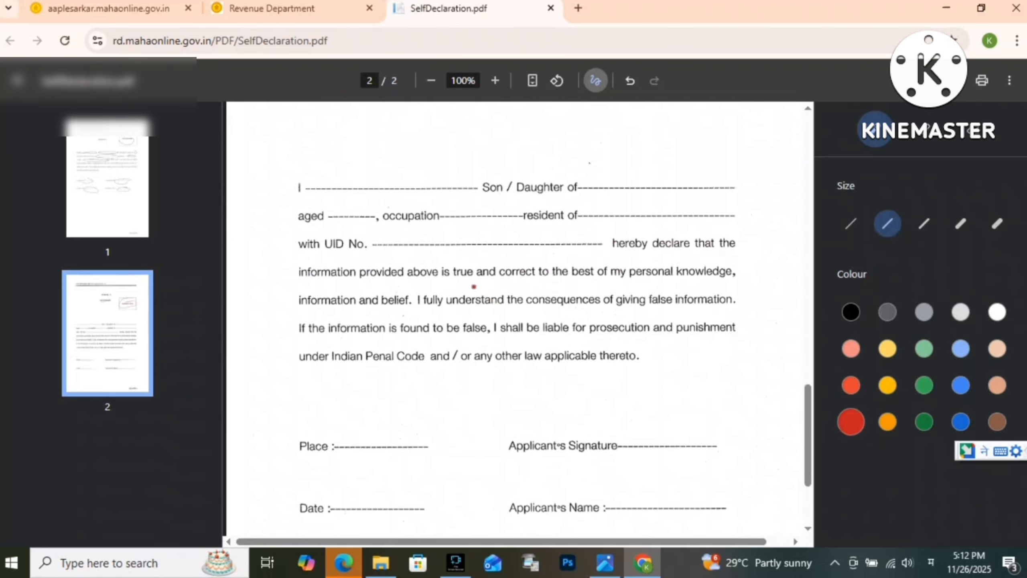
pyautogui.moveTo(439, 178); pyautogui.dragTo(337, 179)
pyautogui.scroll(4, 340, 179)
pyautogui.scroll(-7, 406, 225)
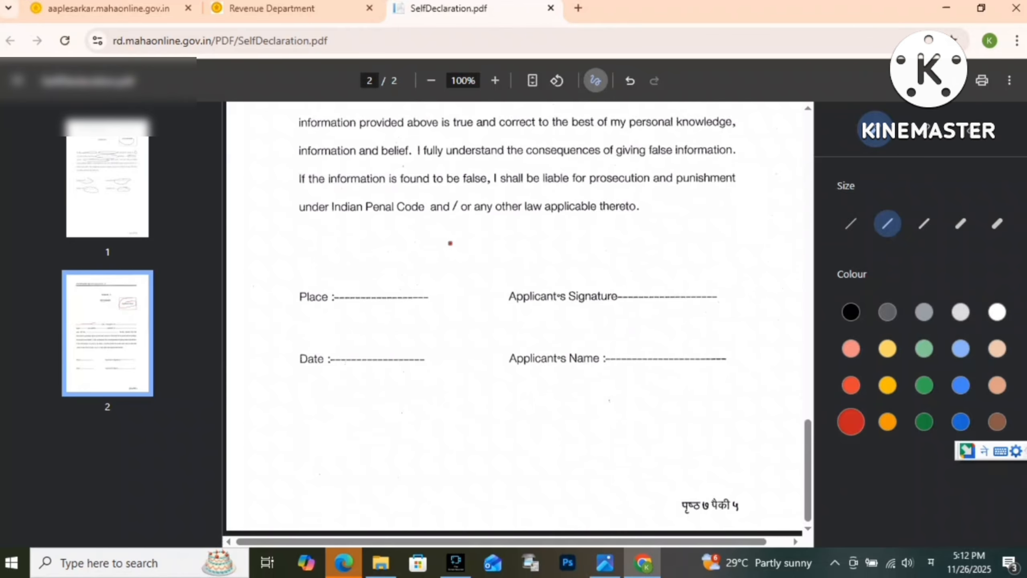
pyautogui.scroll(7, 463, 248)
# - Return to the application's documents page and attach declaration.pdf as the स्वघोषणापत्र using the Upload File option
pyautogui.click(310, 9)
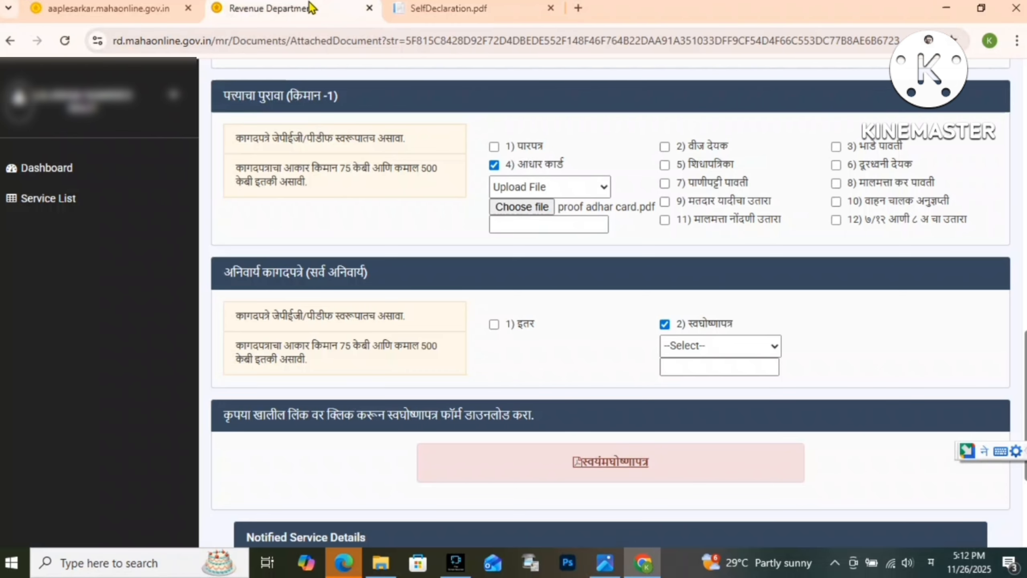
pyautogui.click(717, 348)
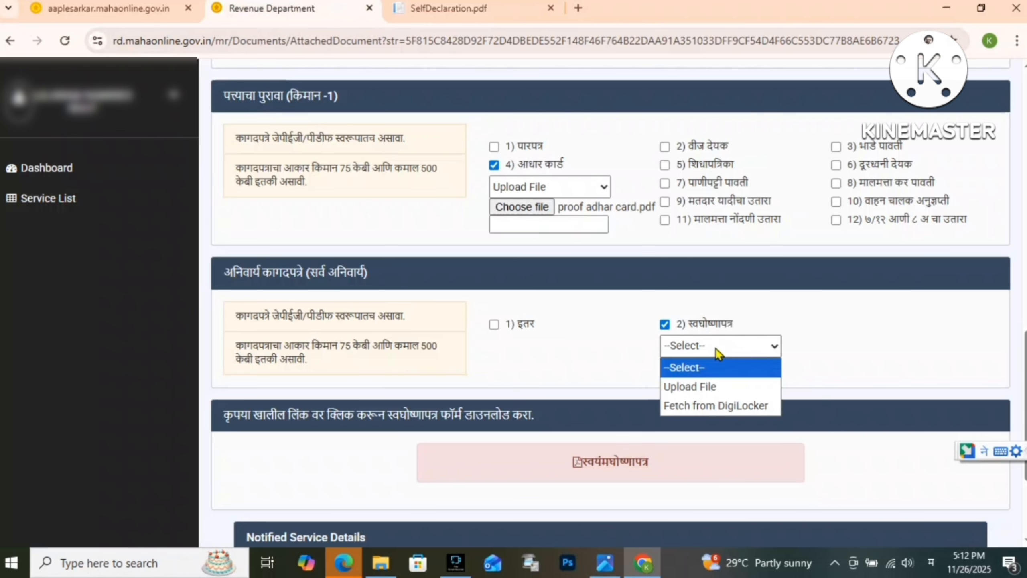
pyautogui.click(691, 387)
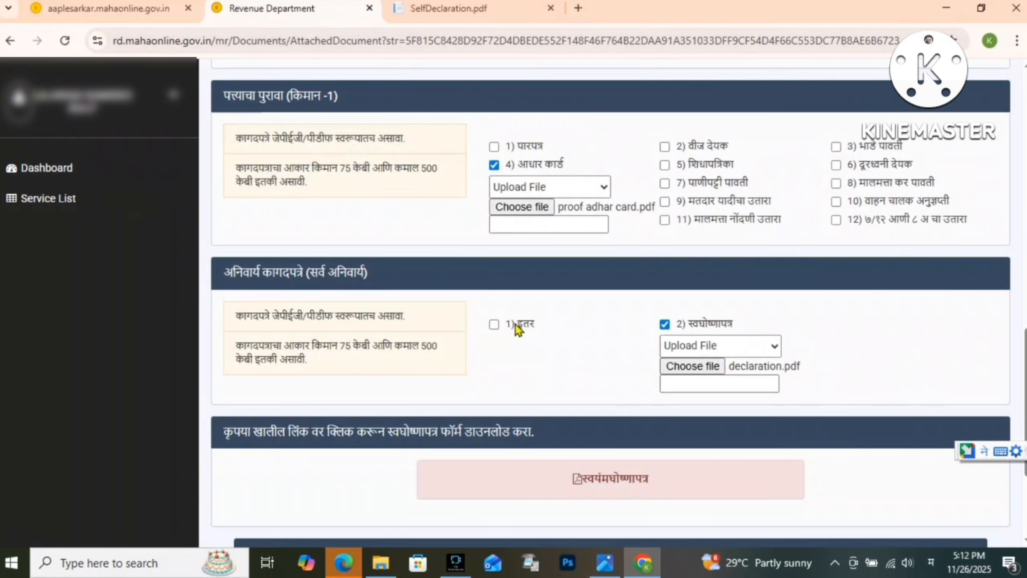
# - Mark इतर among the mandatory documents and attach form no. 3.pdf to it using the Upload File option
pyautogui.moveTo(518, 327); pyautogui.dragTo(530, 329)
pyautogui.click(494, 325)
pyautogui.click(521, 346)
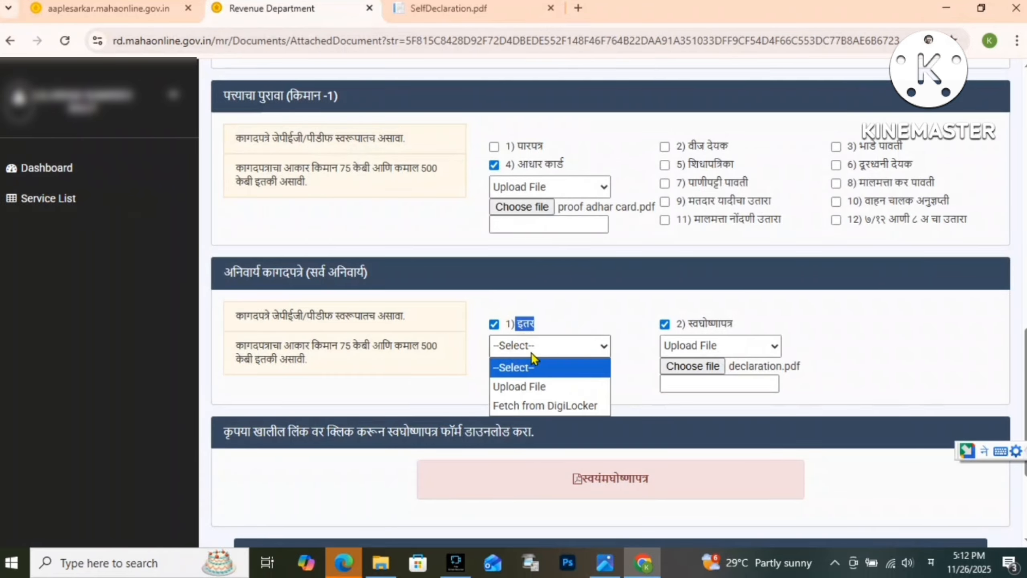
pyautogui.click(533, 387)
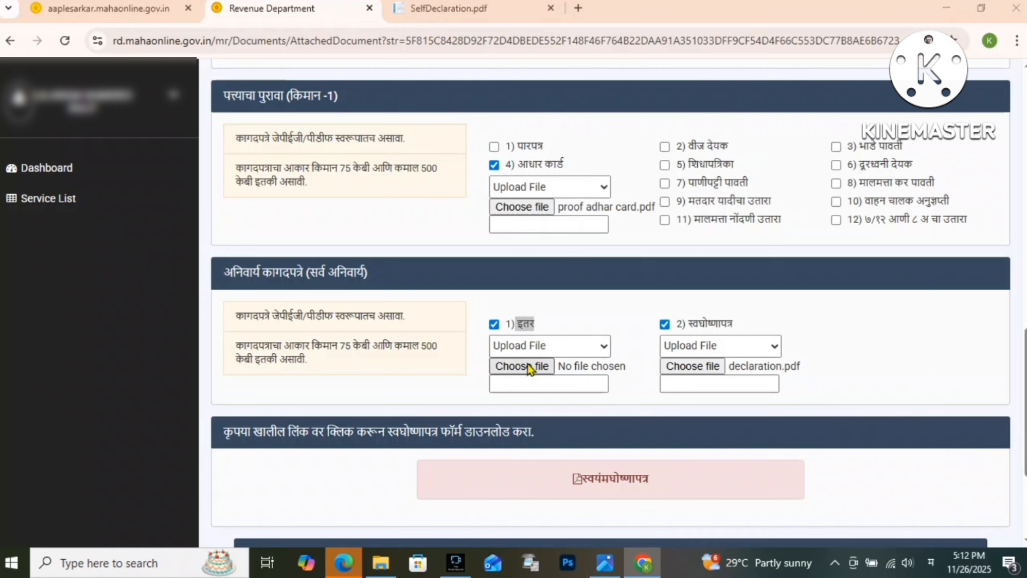
pyautogui.click(522, 366)
pyautogui.doubleClick(232, 130)
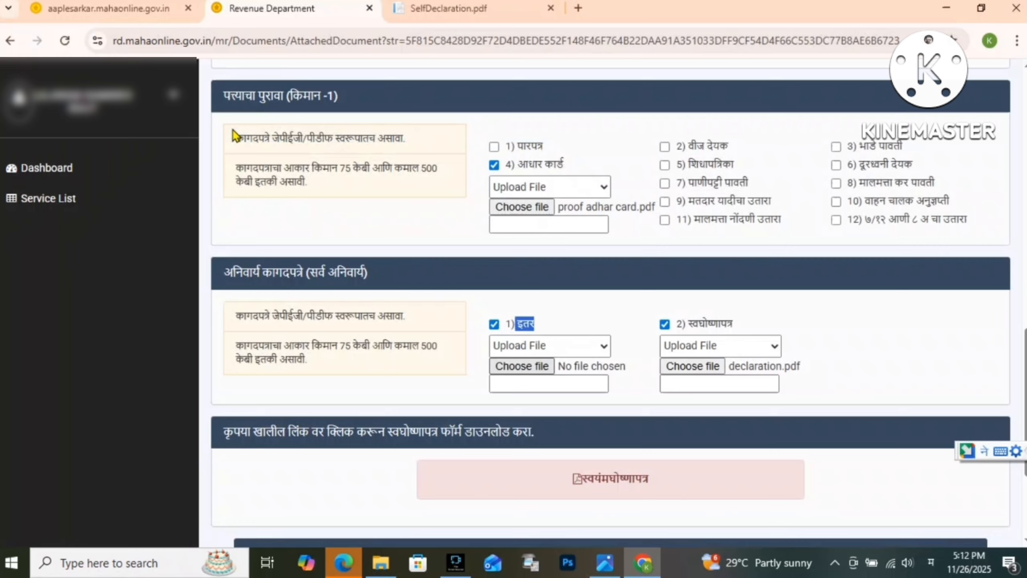
# - Upload all the attached documents and acknowledge the information message to continue to payment
pyautogui.scroll(-2, 634, 428)
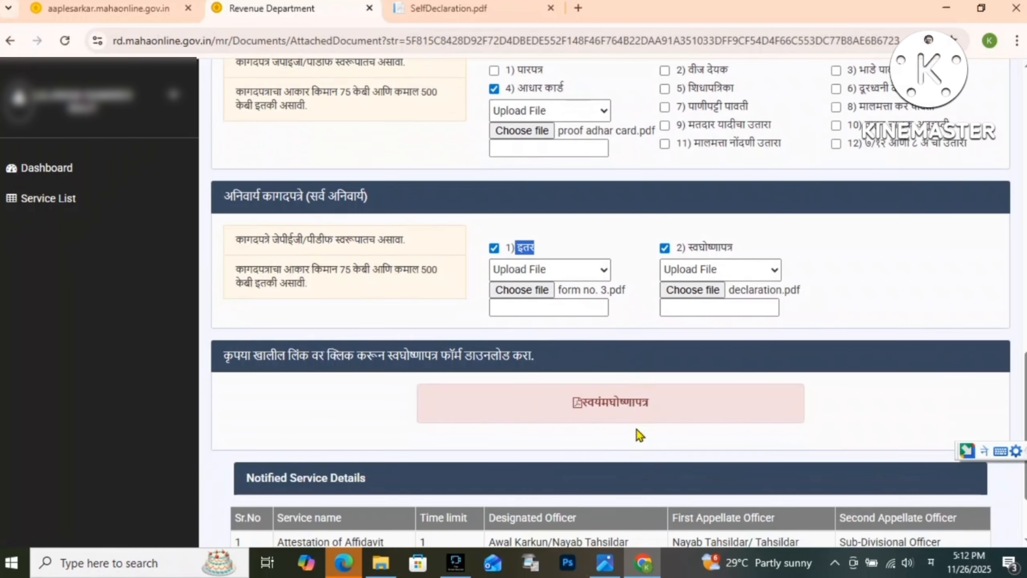
pyautogui.scroll(-3, 497, 417)
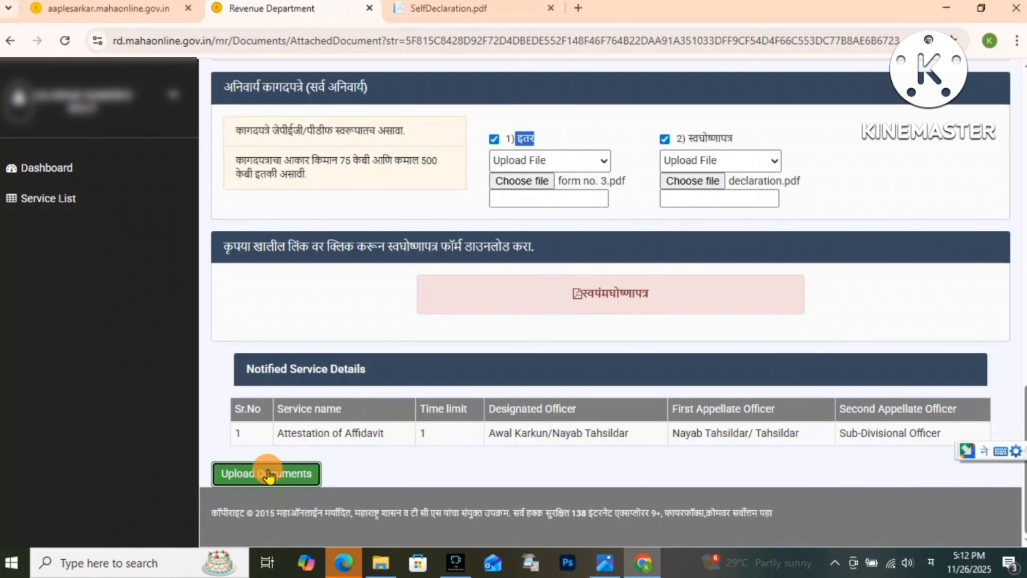
pyautogui.click(269, 476)
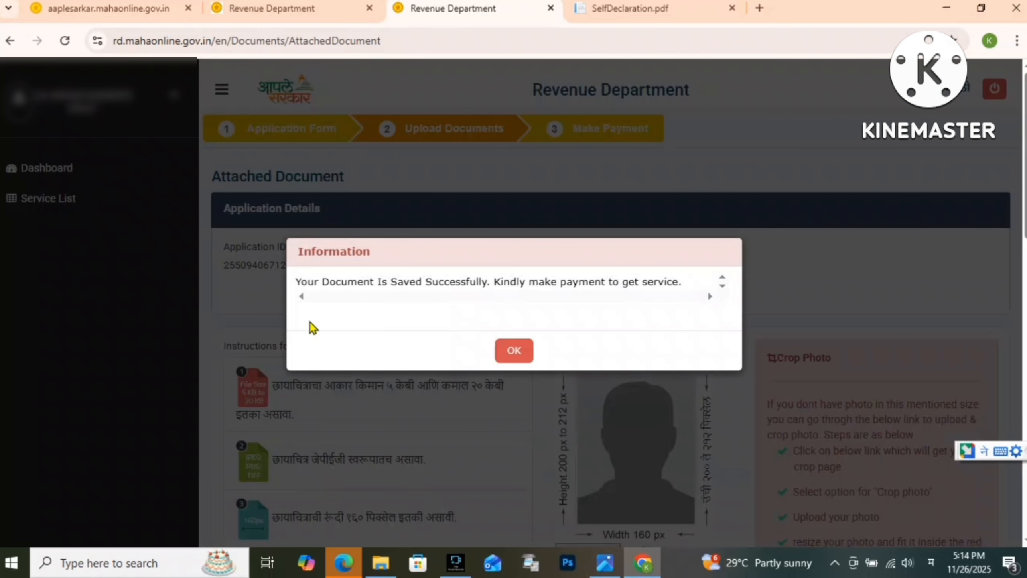
pyautogui.tripleClick(303, 281)
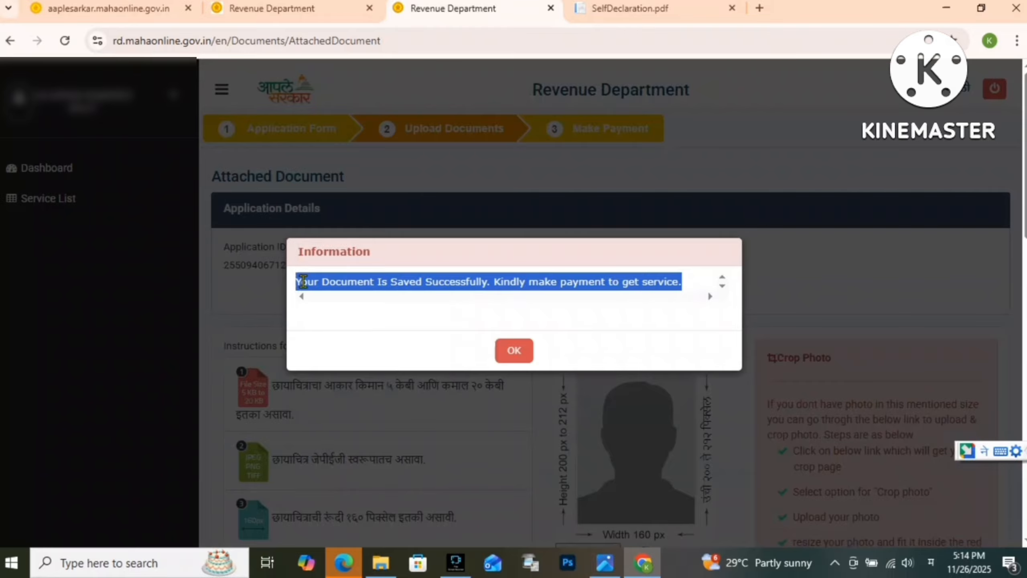
pyautogui.click(601, 308)
pyautogui.moveTo(538, 281); pyautogui.dragTo(667, 280)
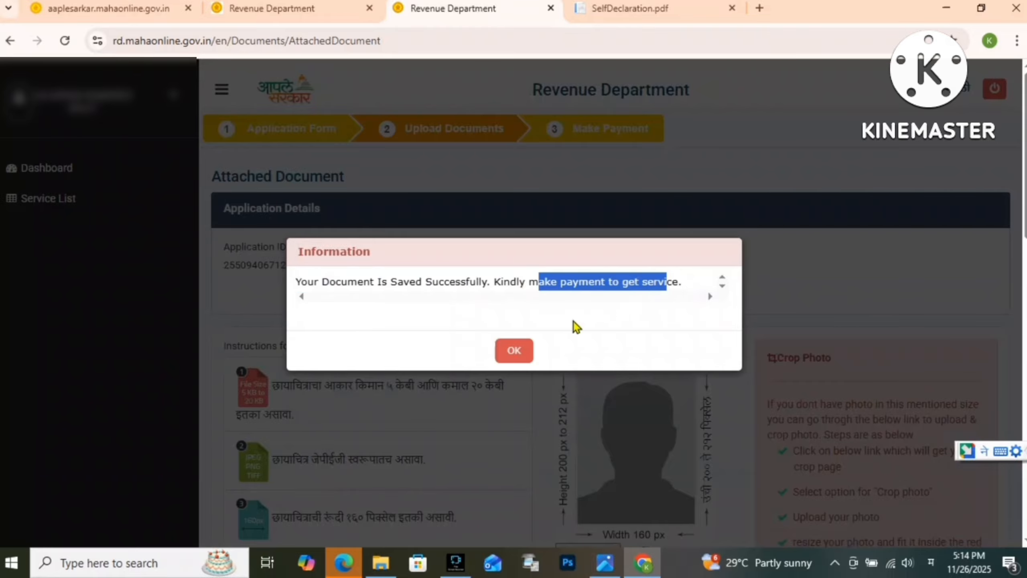
pyautogui.click(514, 350)
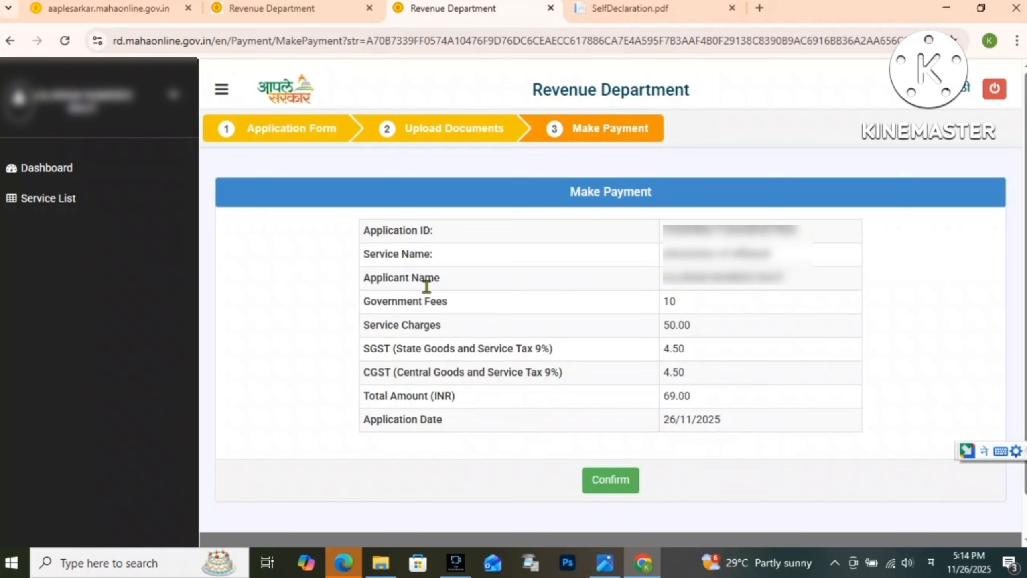
# - Confirm the application's payment details and choose Net Banking through Pay Gov India (All banks)
pyautogui.moveTo(376, 231); pyautogui.dragTo(685, 373)
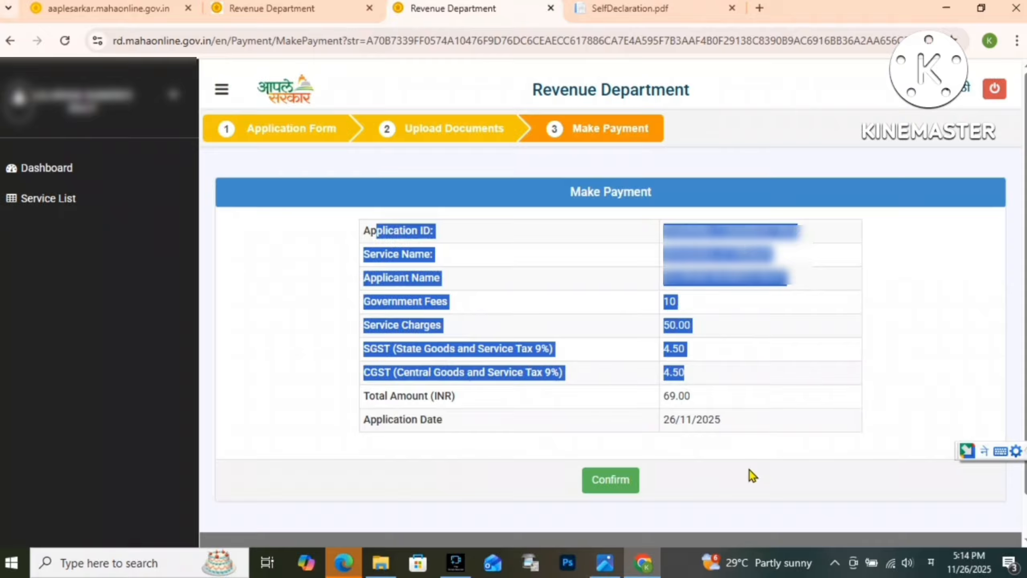
pyautogui.click(612, 484)
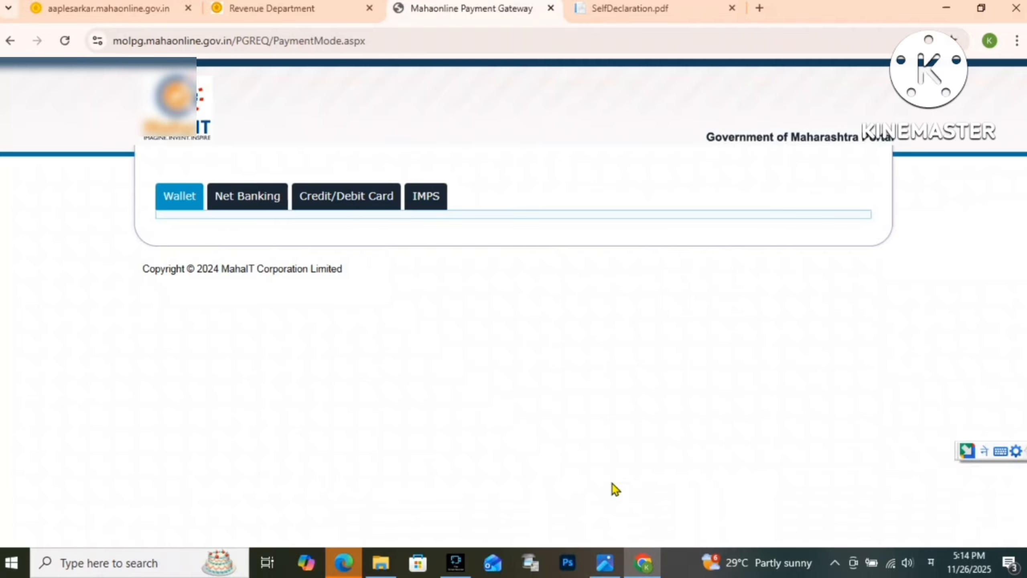
pyautogui.click(268, 199)
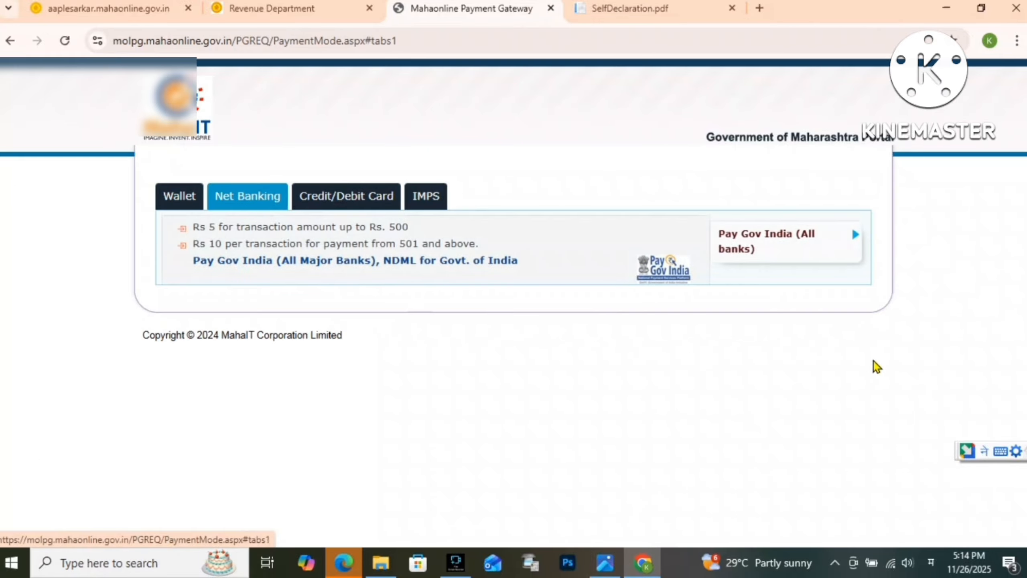
pyautogui.click(784, 253)
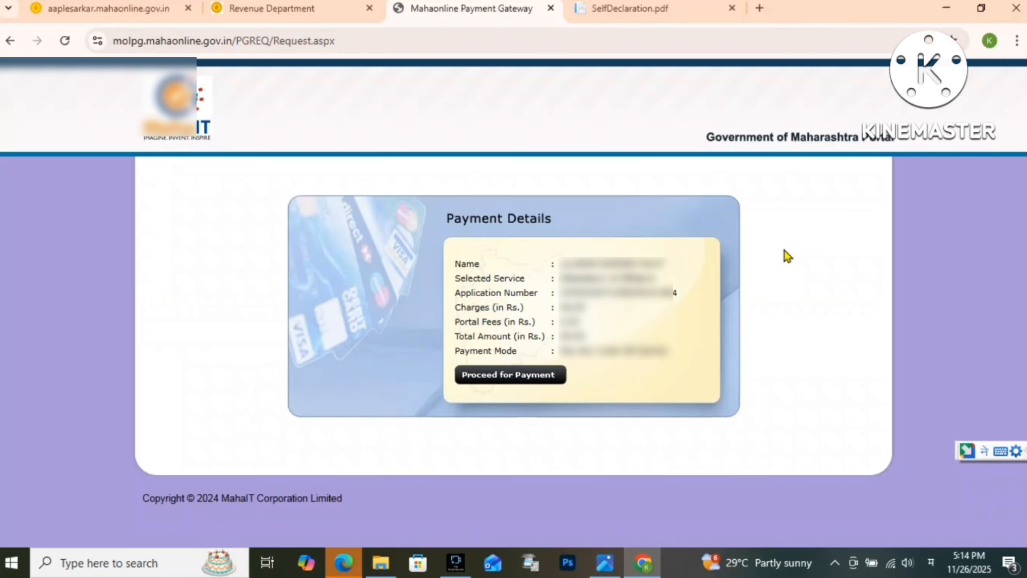
# - Proceed for payment with the listed payment details and choose UPI QR as the payment method
pyautogui.moveTo(449, 257); pyautogui.dragTo(607, 390)
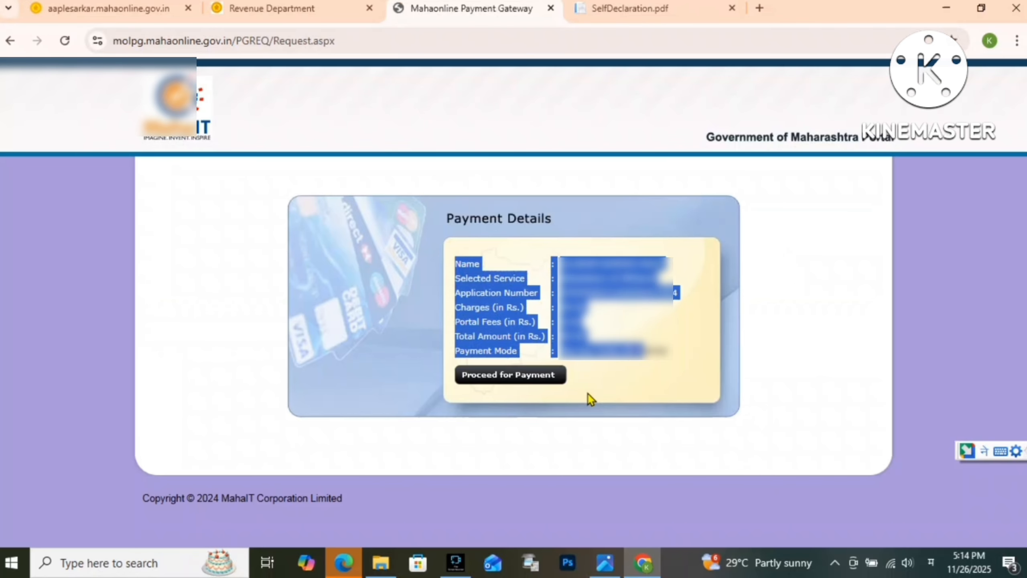
pyautogui.click(498, 378)
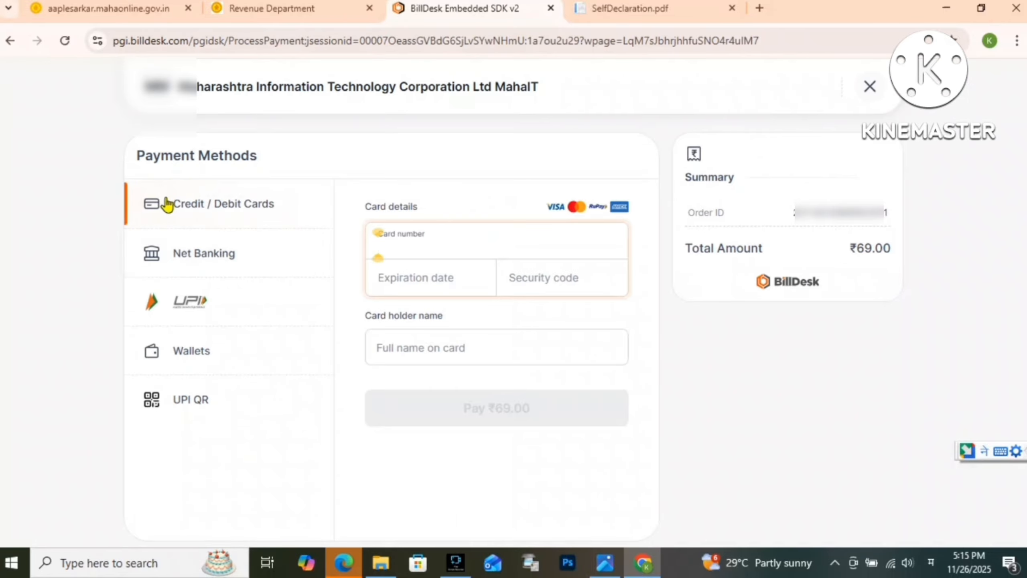
pyautogui.click(190, 396)
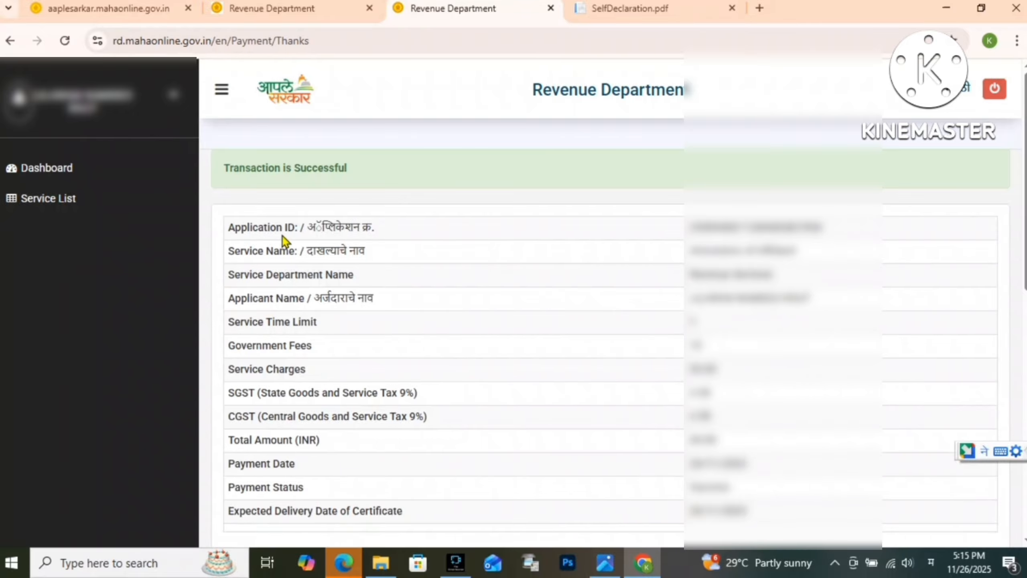
# - Review the transaction receipt and its attached documents list, and print it with Save as PDF as the destination
pyautogui.moveTo(280, 244); pyautogui.dragTo(736, 360)
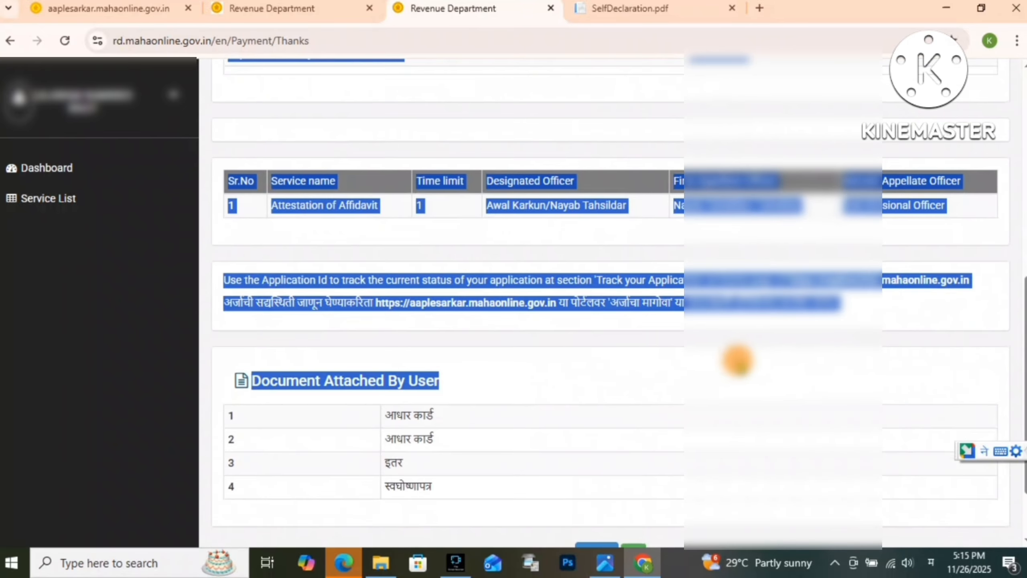
pyautogui.click(651, 381)
pyautogui.scroll(-2, 650, 381)
pyautogui.moveTo(286, 304); pyautogui.dragTo(395, 316)
pyautogui.moveTo(384, 363); pyautogui.dragTo(429, 413)
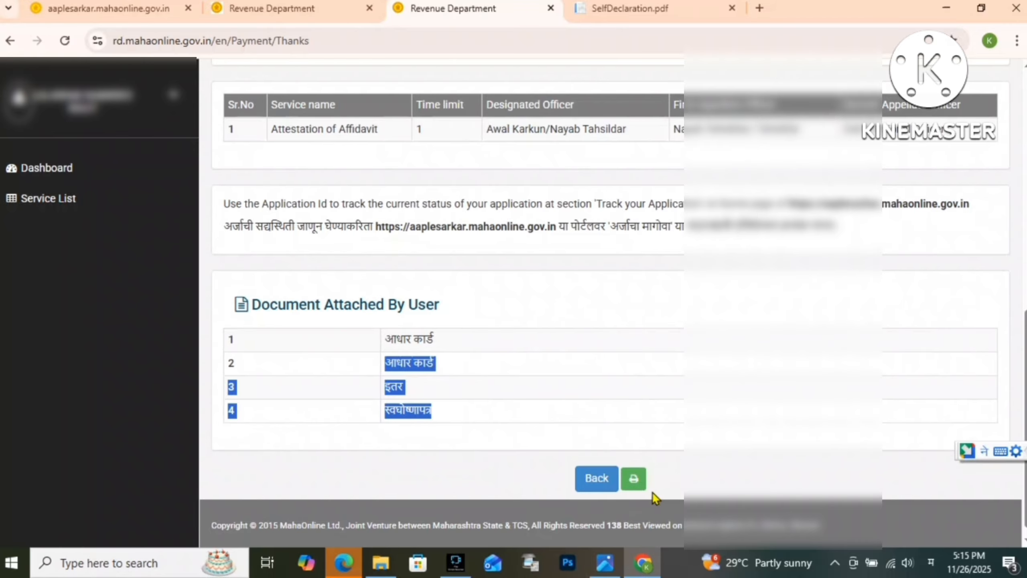
pyautogui.click(639, 480)
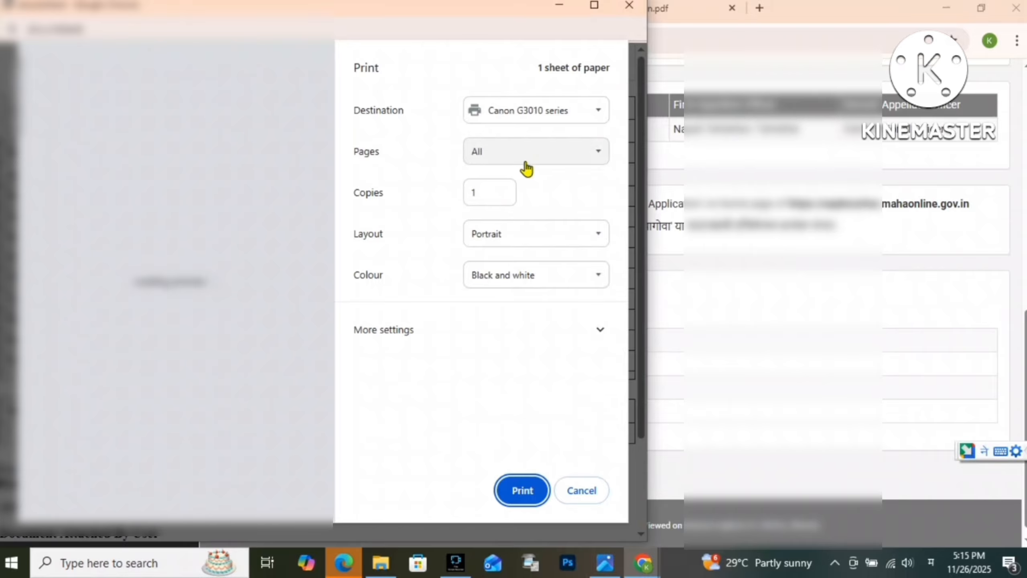
pyautogui.click(545, 112)
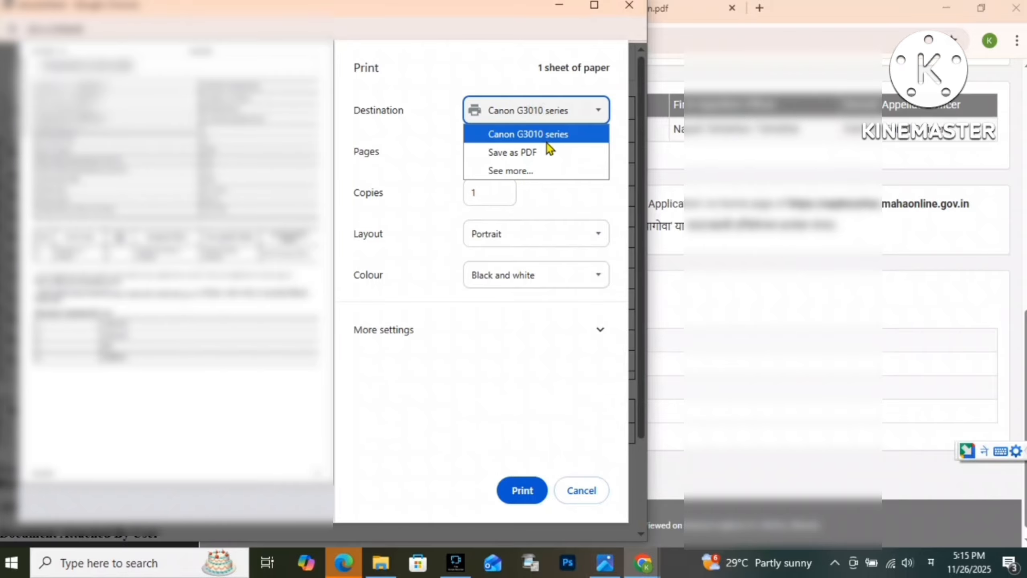
pyautogui.click(546, 150)
pyautogui.click(519, 501)
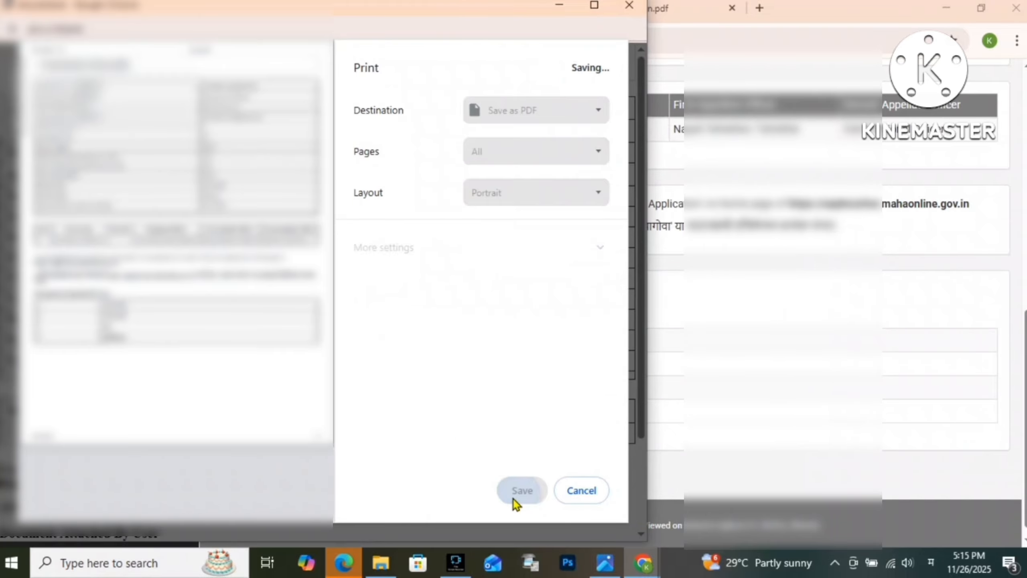
# - Save the receipt PDF in the FORM NO. 3 AFFIDAVITE folder as form no. 3 affidavite slip
pyautogui.click(79, 180)
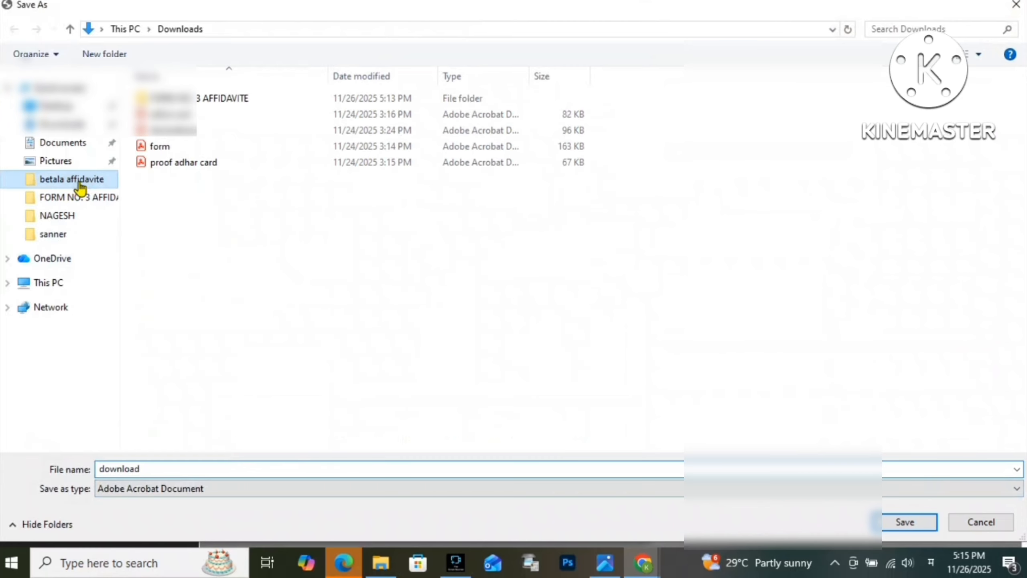
pyautogui.doubleClick(267, 101)
pyautogui.click(173, 470)
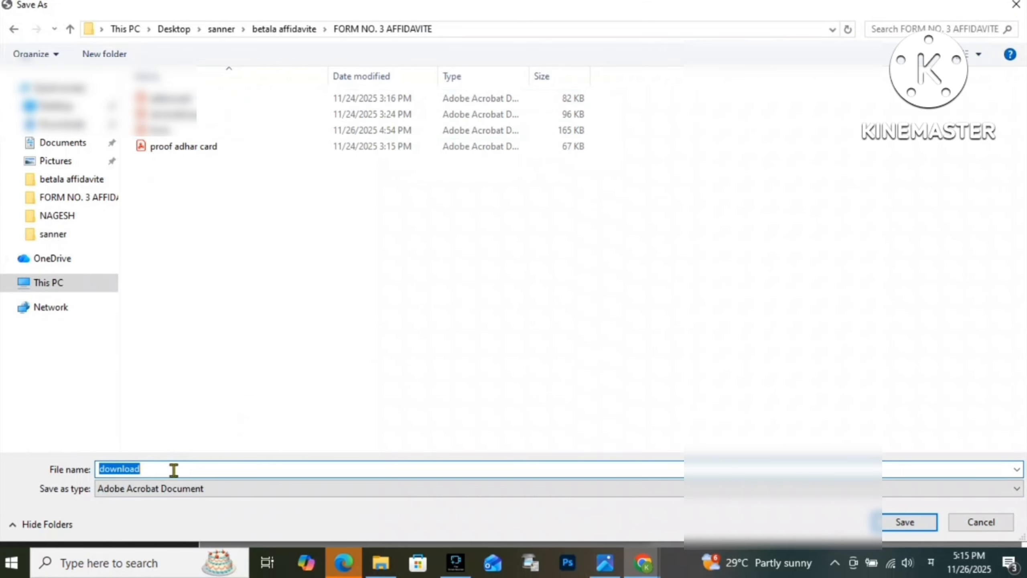
pyautogui.write('fo')
pyautogui.press('BackSpace')
pyautogui.press('BackSpace')
pyautogui.hotkey('alt', 'shift')
pyautogui.write('form no. 3 aff')
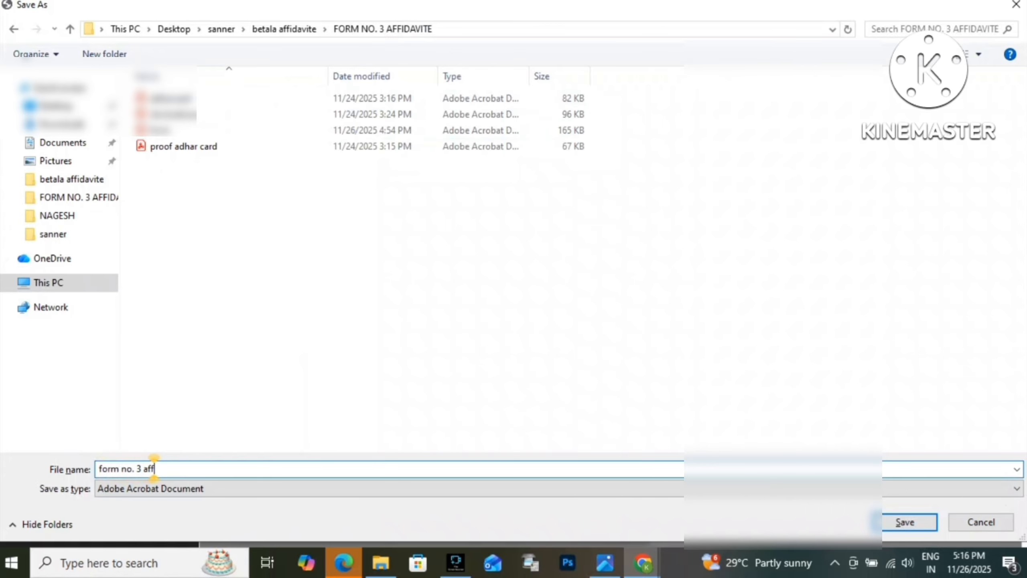
pyautogui.write('idavite slip')
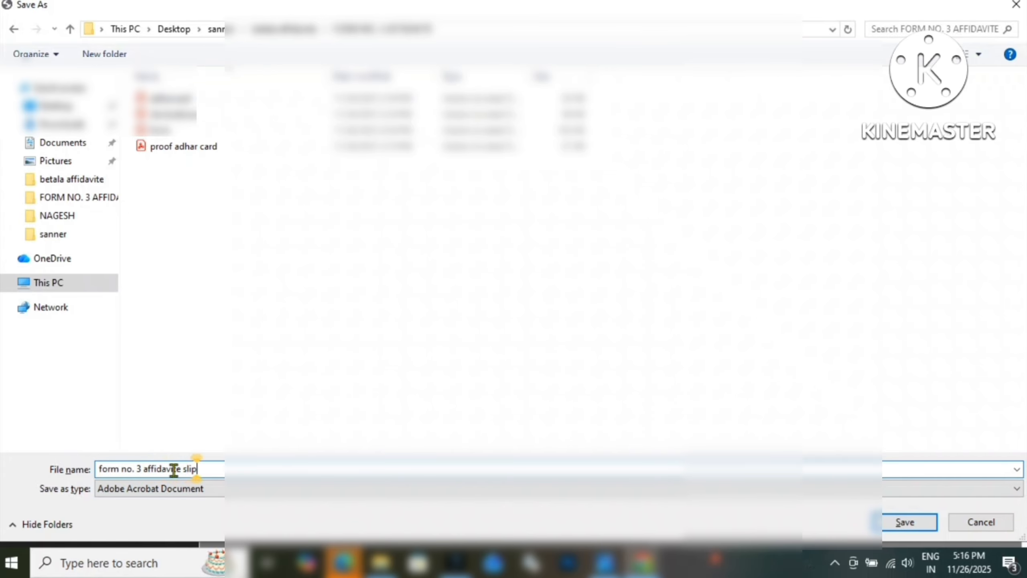
pyautogui.press('Return')
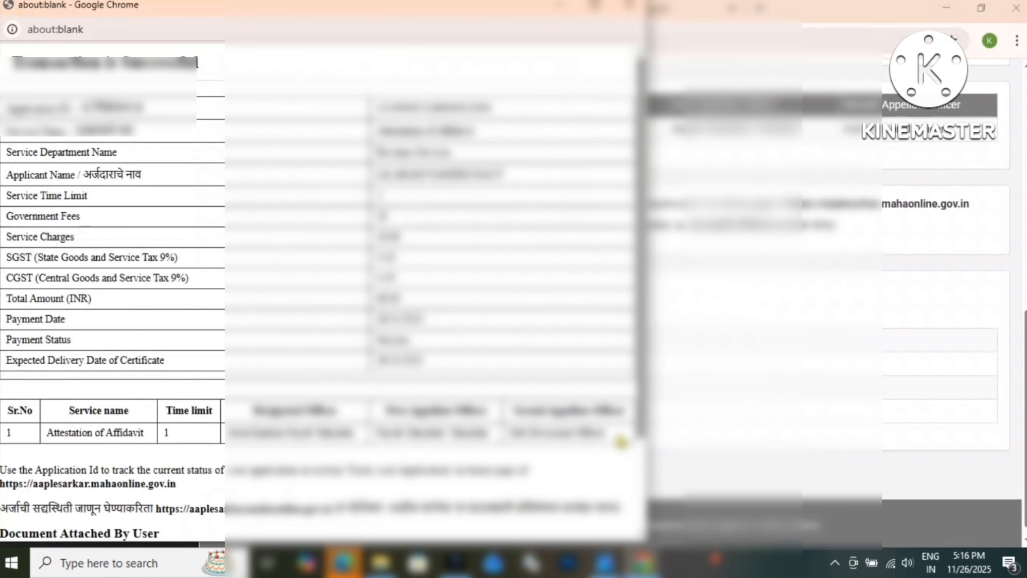